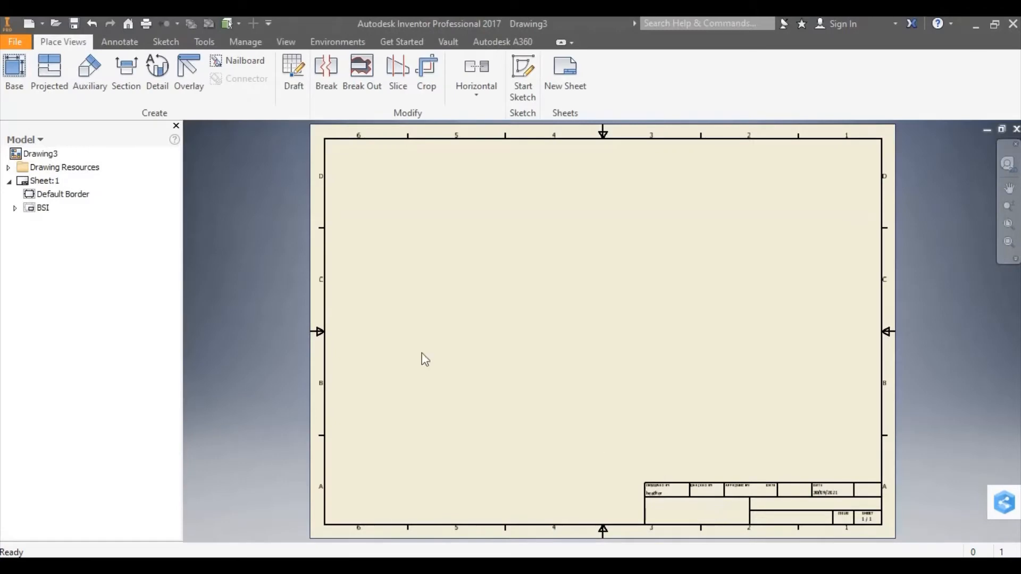
# Step: Set the projection type of the Default Standard (BSI) to Third Angle and save the style changes
pyautogui.click(245, 47)
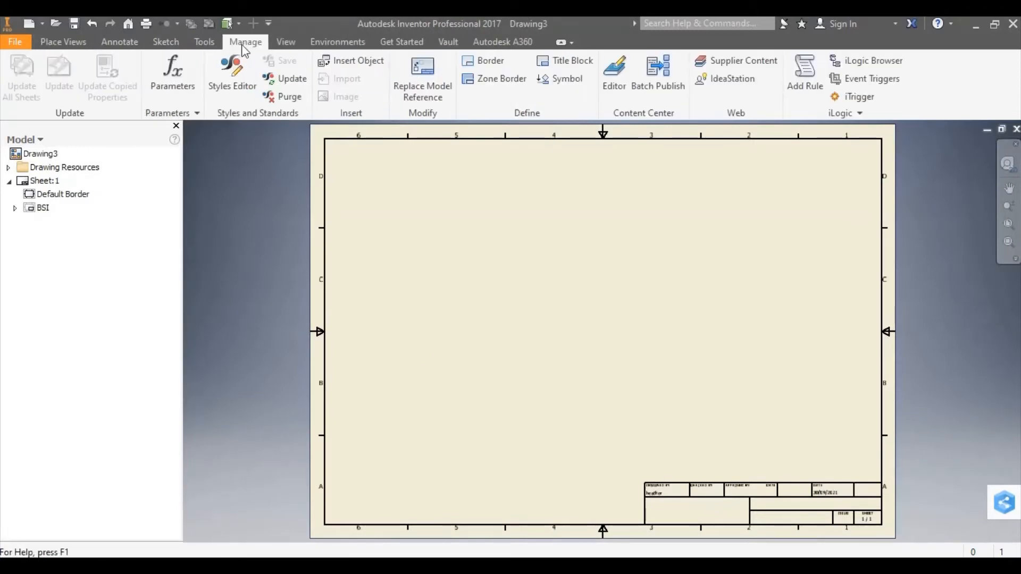
pyautogui.click(241, 77)
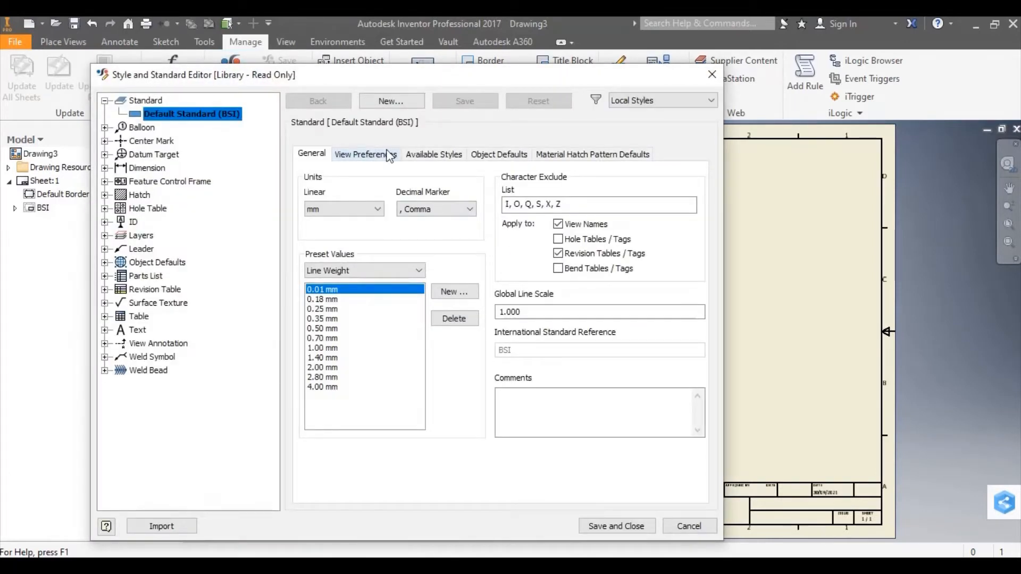
pyautogui.click(352, 155)
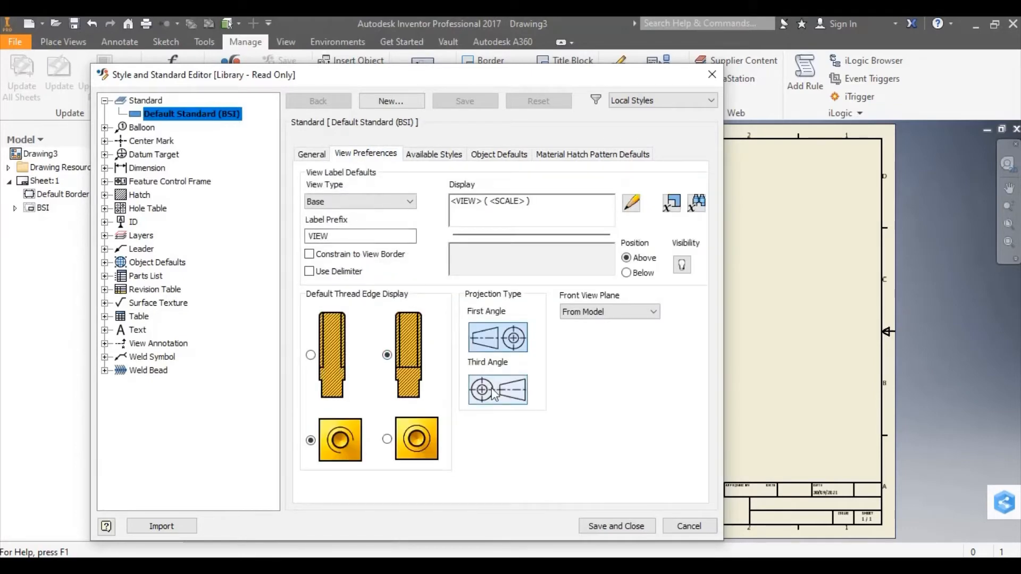
pyautogui.click(492, 389)
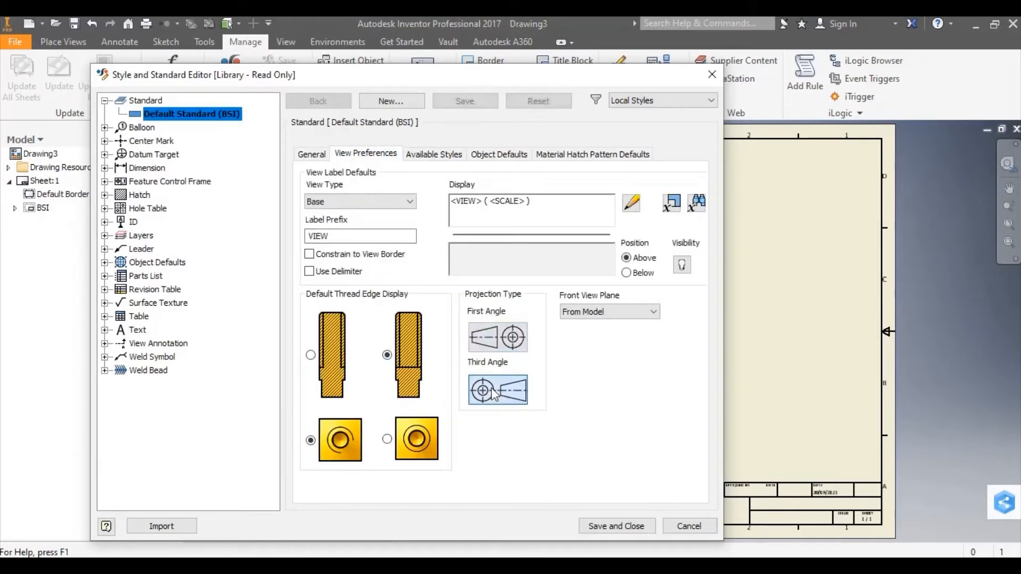
pyautogui.click(604, 526)
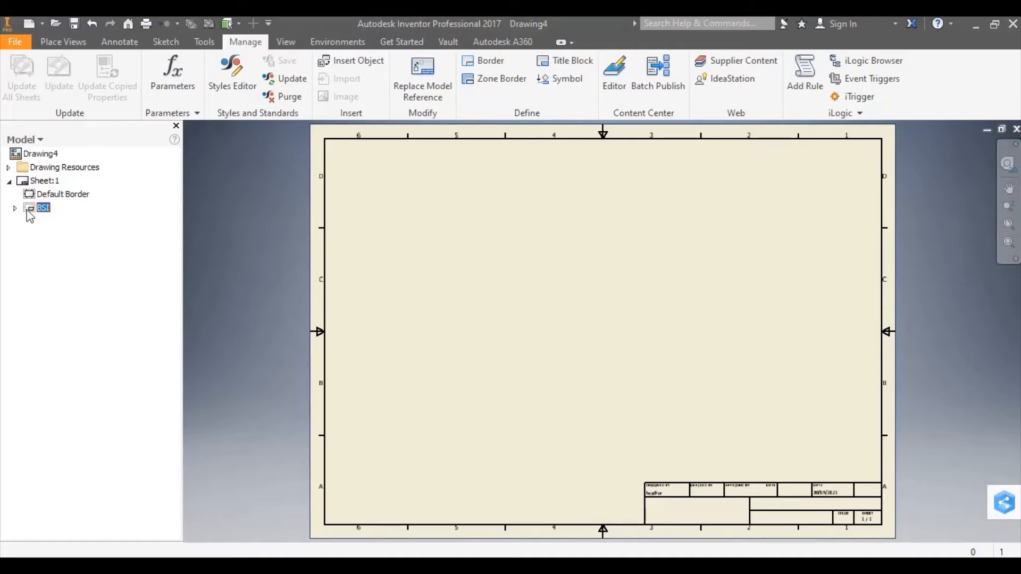
# Step: Open the definition of the sheet's BSI title block for editing
pyautogui.rightClick(27, 213)
pyautogui.press('Escape')
pyautogui.rightClick(27, 211)
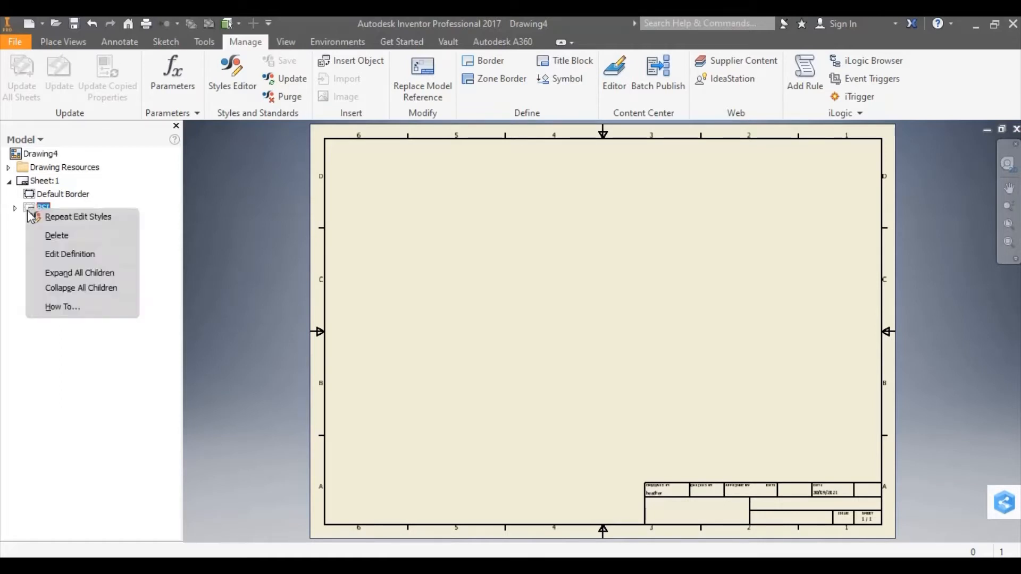
pyautogui.click(65, 255)
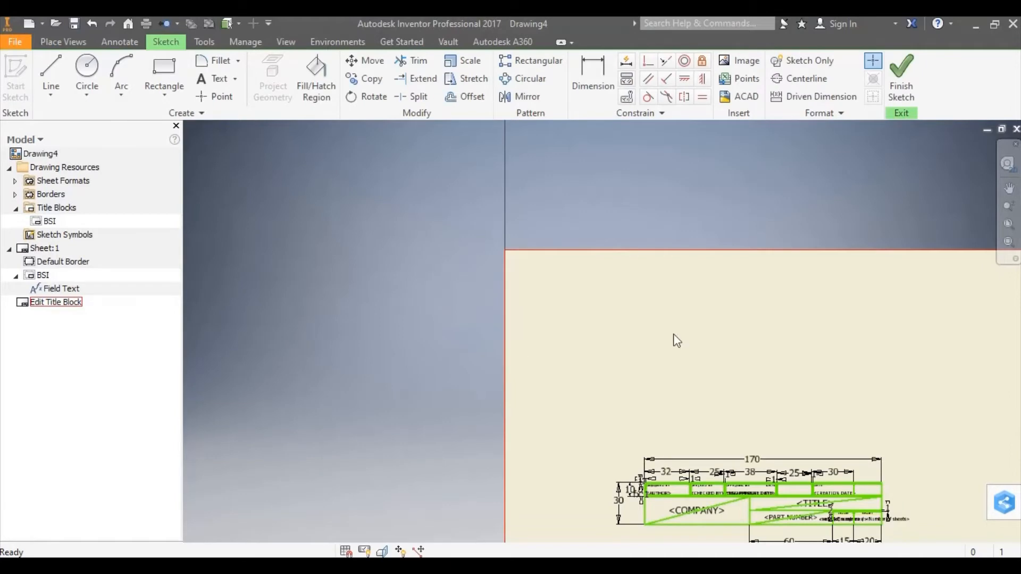
# Step: Sketch two concentric circles in the empty title block cell beside the creation date, near its inner side
pyautogui.moveTo(677, 341)
pyautogui.mouseDown(button='middle')
pyautogui.moveTo(486, 199)
pyautogui.moveTo(475, 216)
pyautogui.mouseUp(button='middle')
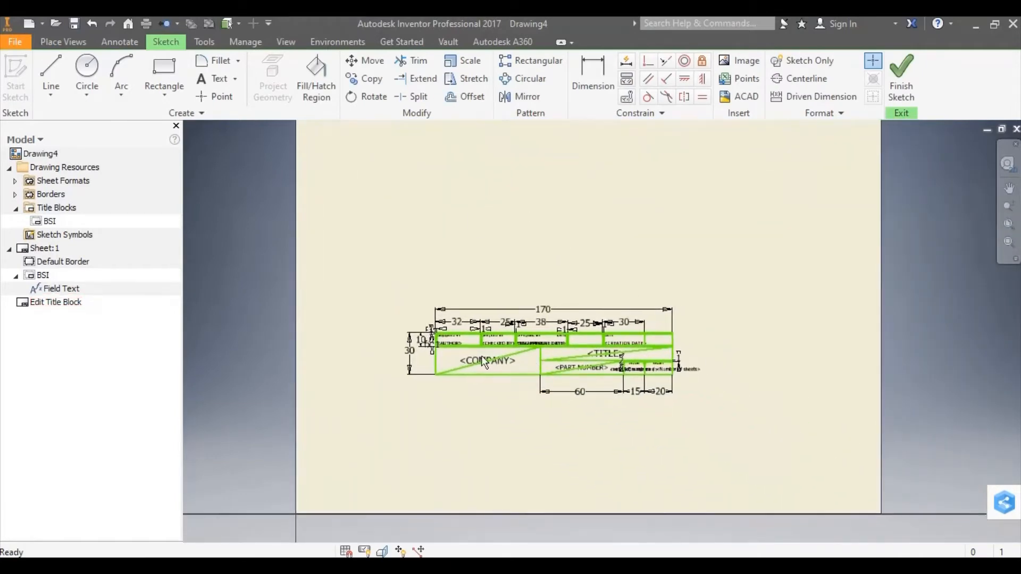
pyautogui.scroll(3, 481, 355)
pyautogui.scroll(3, 482, 362)
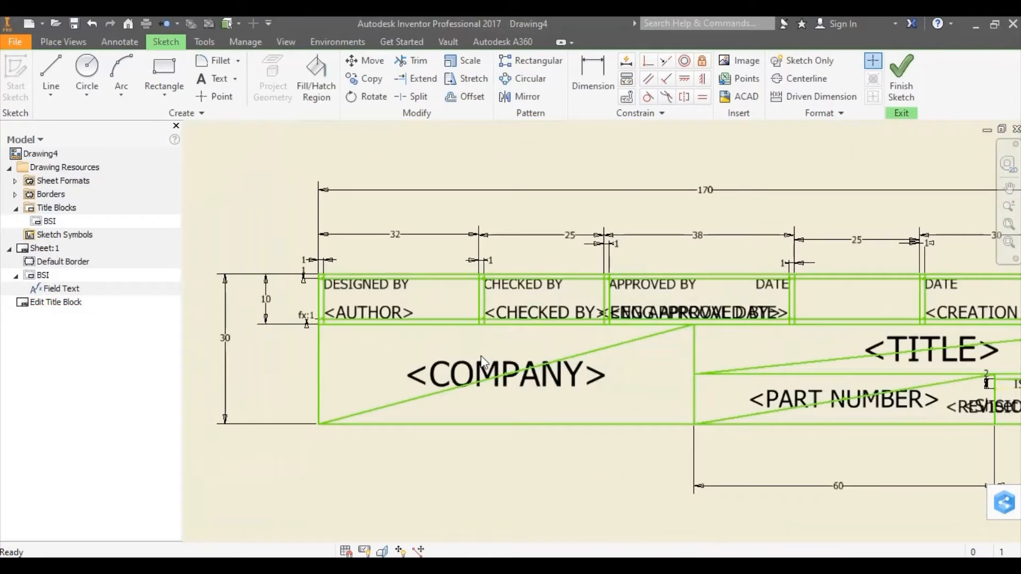
pyautogui.scroll(-2, 481, 356)
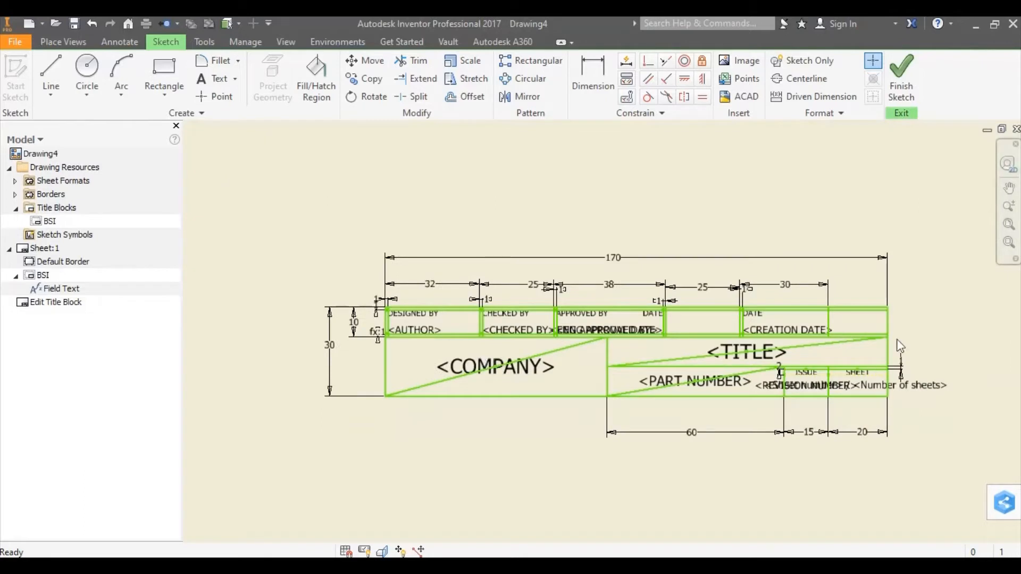
pyautogui.scroll(3, 899, 345)
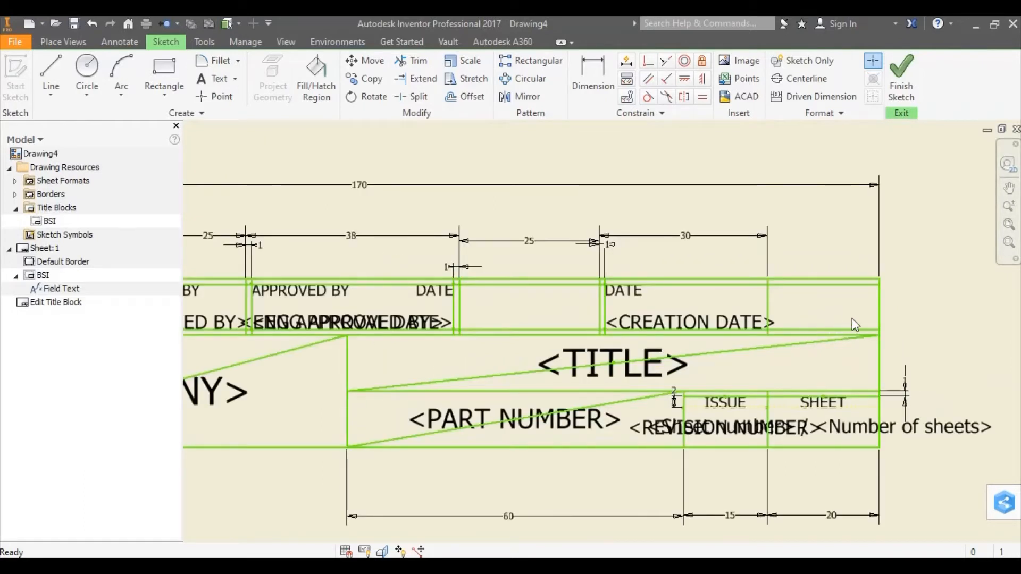
pyautogui.scroll(3, 852, 318)
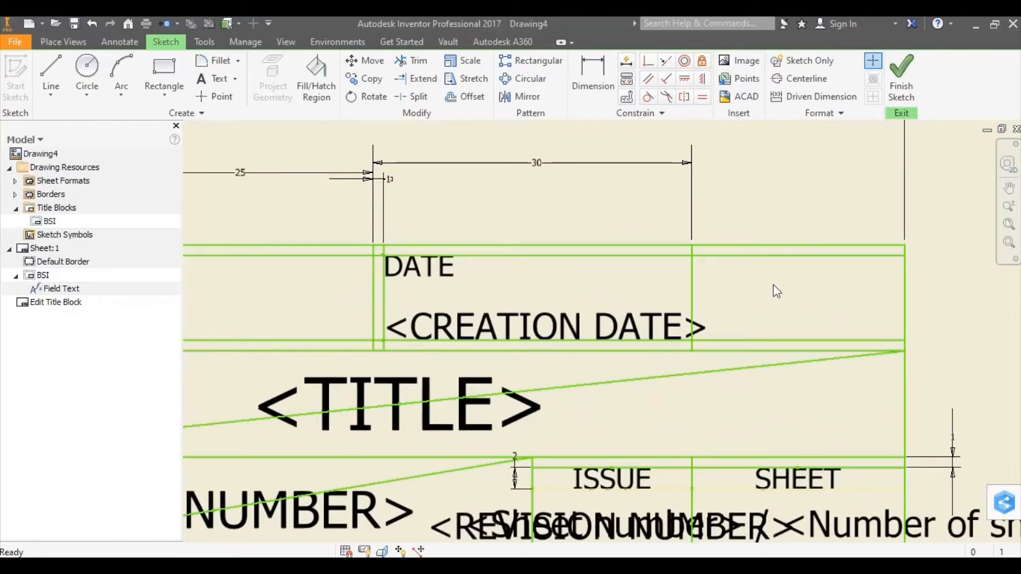
pyautogui.click(87, 68)
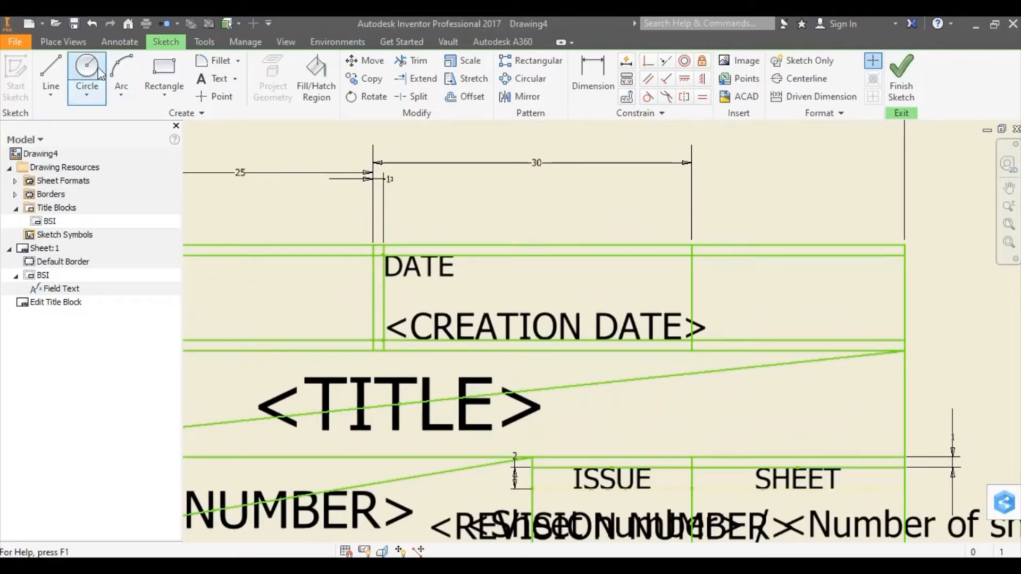
pyautogui.click(748, 298)
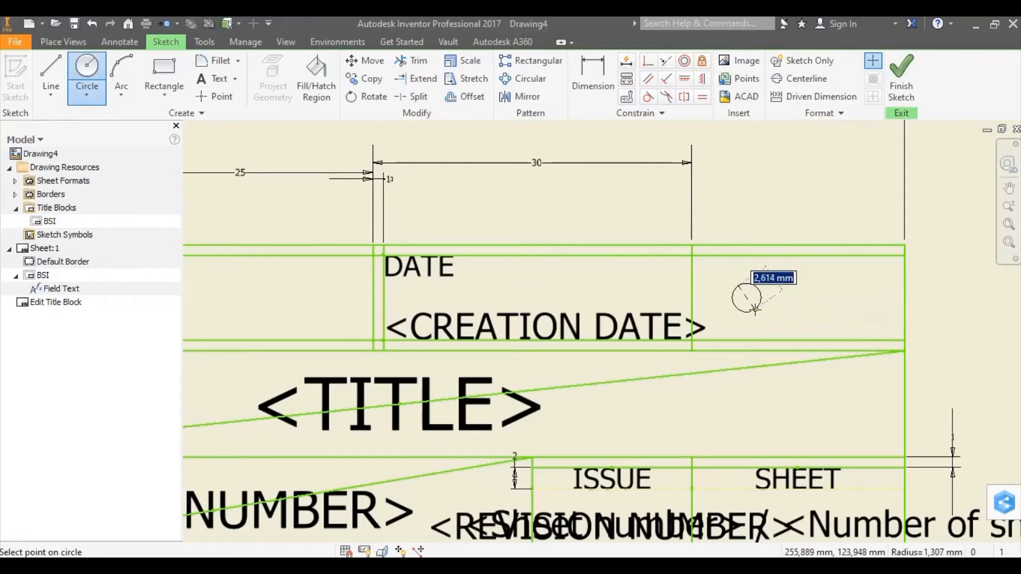
pyautogui.click(747, 318)
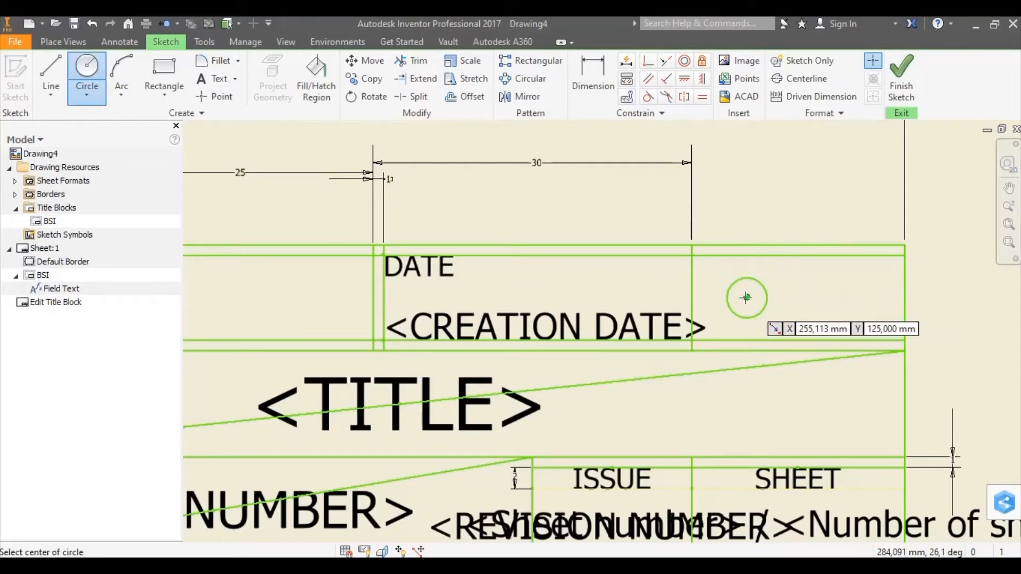
pyautogui.click(748, 298)
pyautogui.click(770, 326)
# Step: Sketch a closed trapezoid beside the circles, with a vertical short side about 3.8 mm long facing them and widening away
pyautogui.click(51, 74)
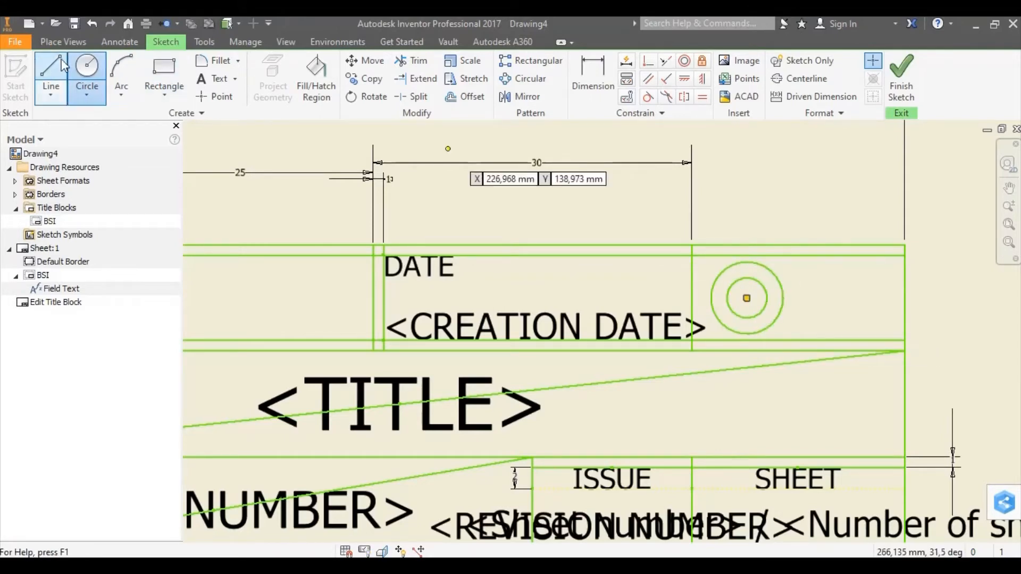
pyautogui.click(799, 277)
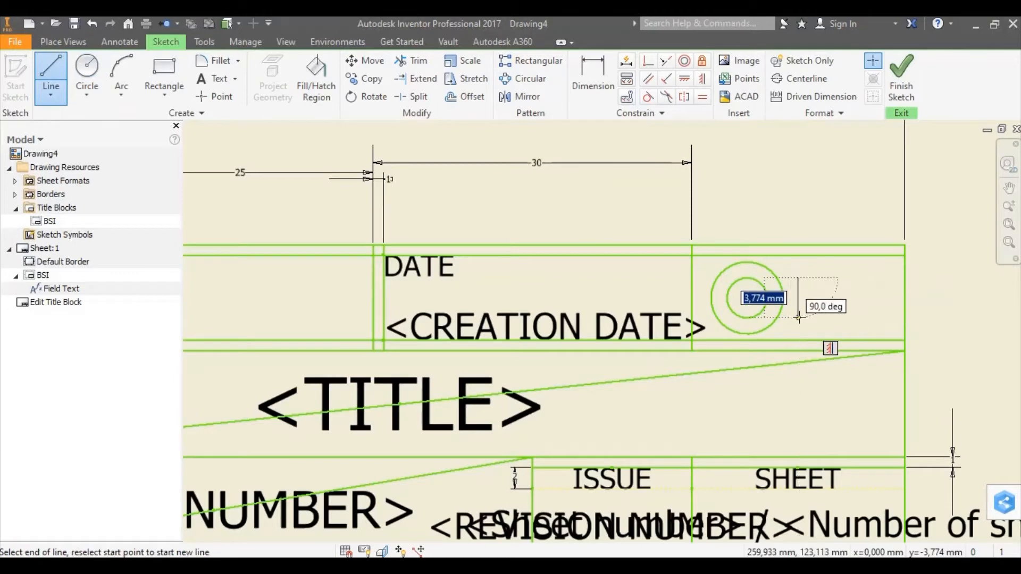
pyautogui.click(798, 318)
pyautogui.click(889, 334)
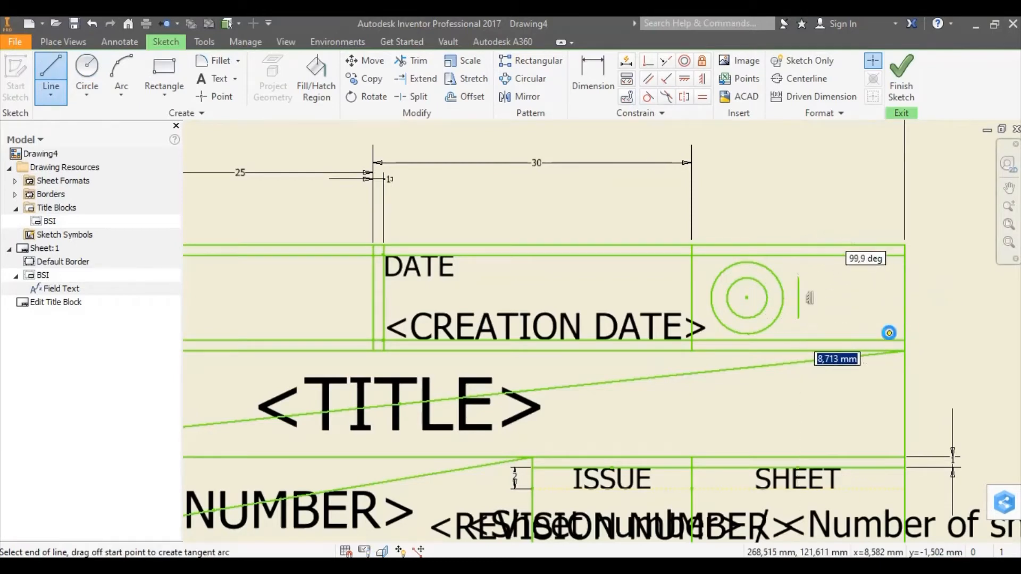
pyautogui.click(889, 261)
pyautogui.click(798, 276)
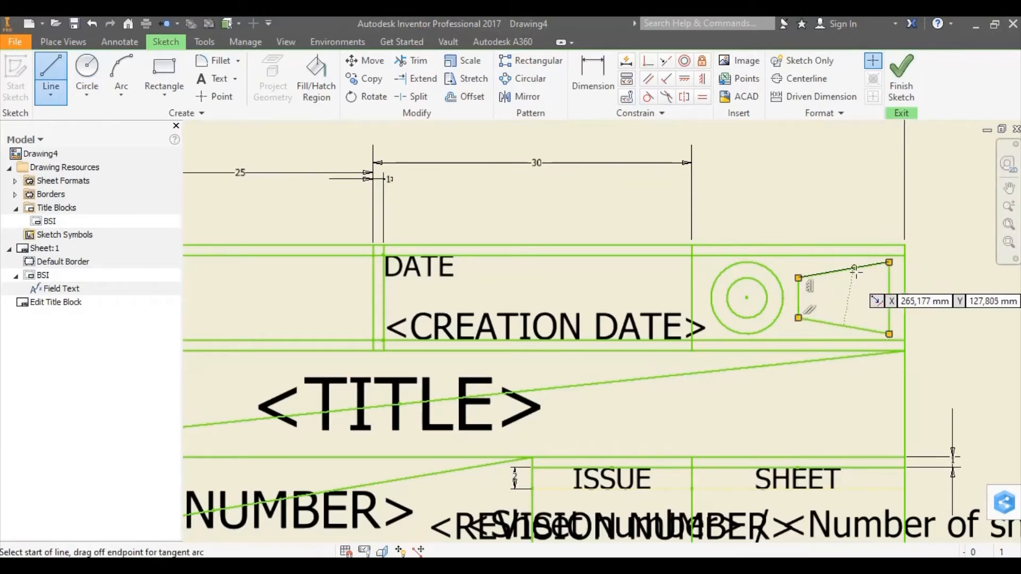
pyautogui.rightClick(853, 270)
pyautogui.click(906, 277)
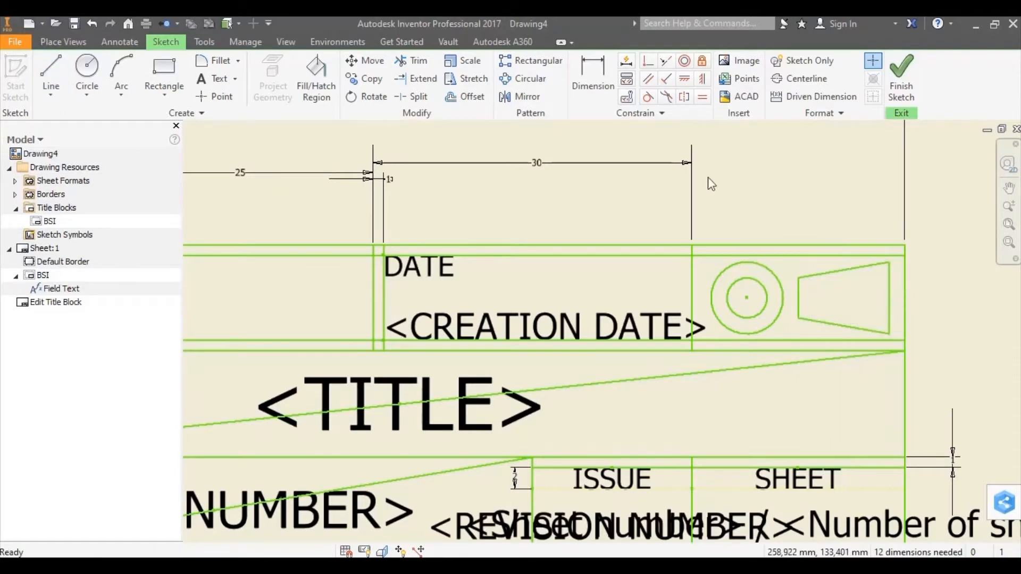
# Step: Draw a horizontal centerline through the circles' centre and the trapezoid, extending slightly beyond both shapes
pyautogui.click(51, 69)
pyautogui.click(800, 79)
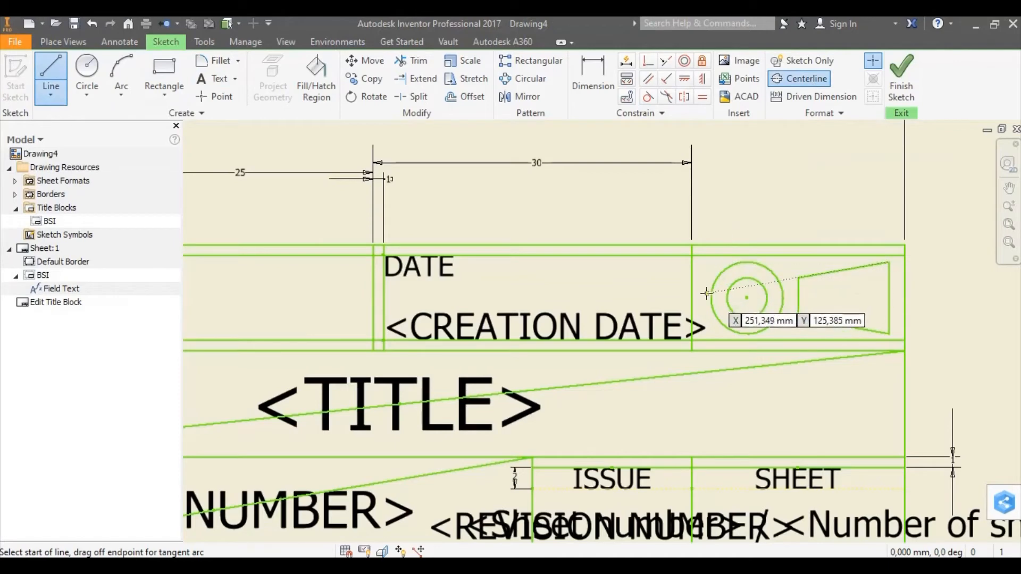
pyautogui.click(747, 298)
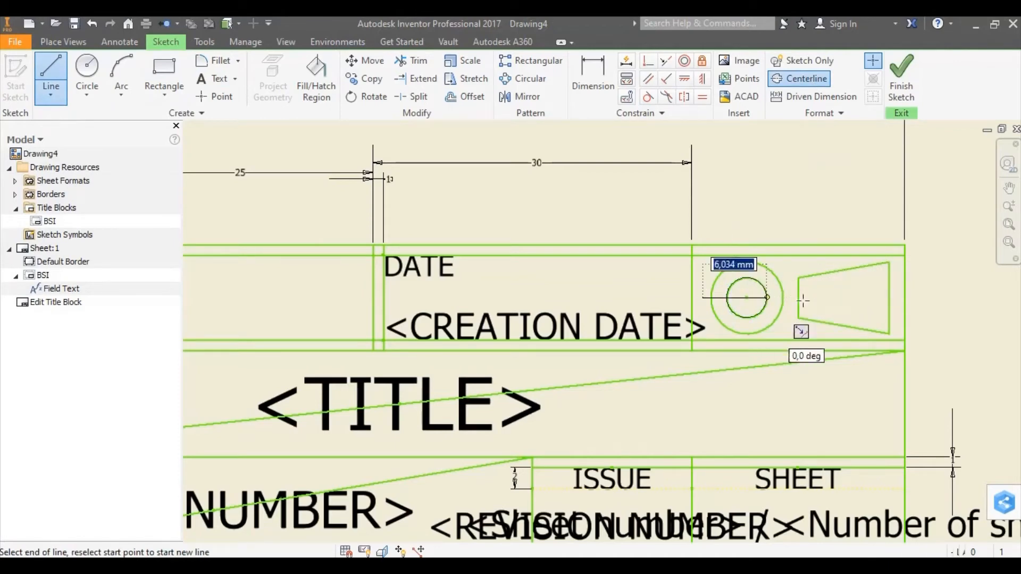
pyautogui.click(899, 297)
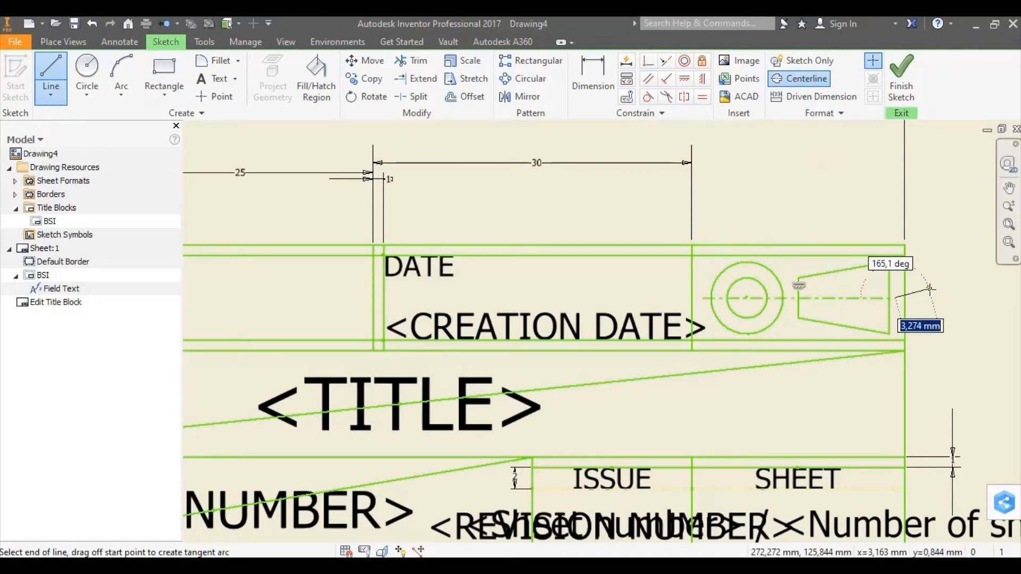
pyautogui.press('Escape')
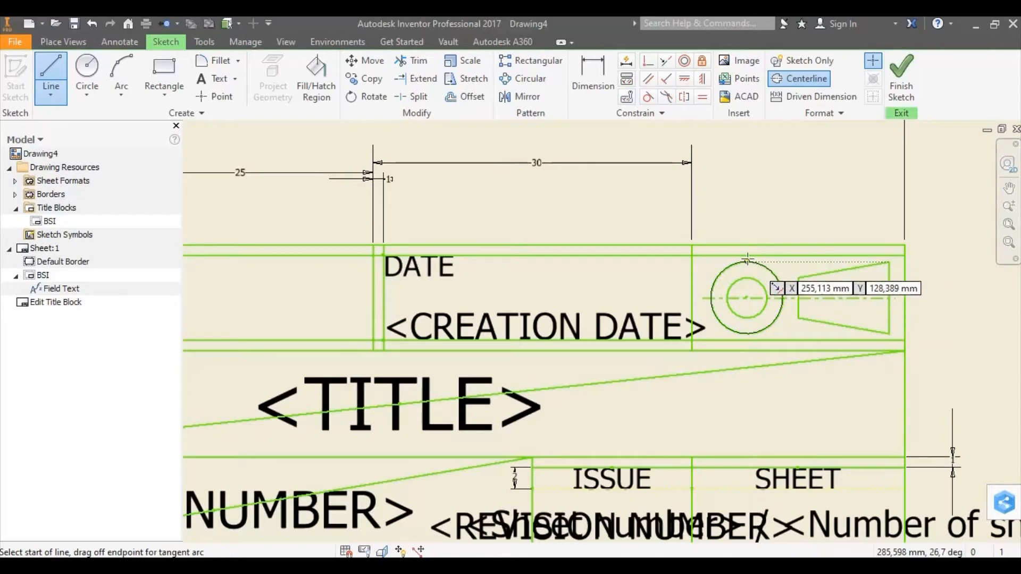
# Step: Draw a vertical centerline about 7.4 mm long through the circles' centre, extending slightly past the outer circle
pyautogui.scroll(5, 748, 261)
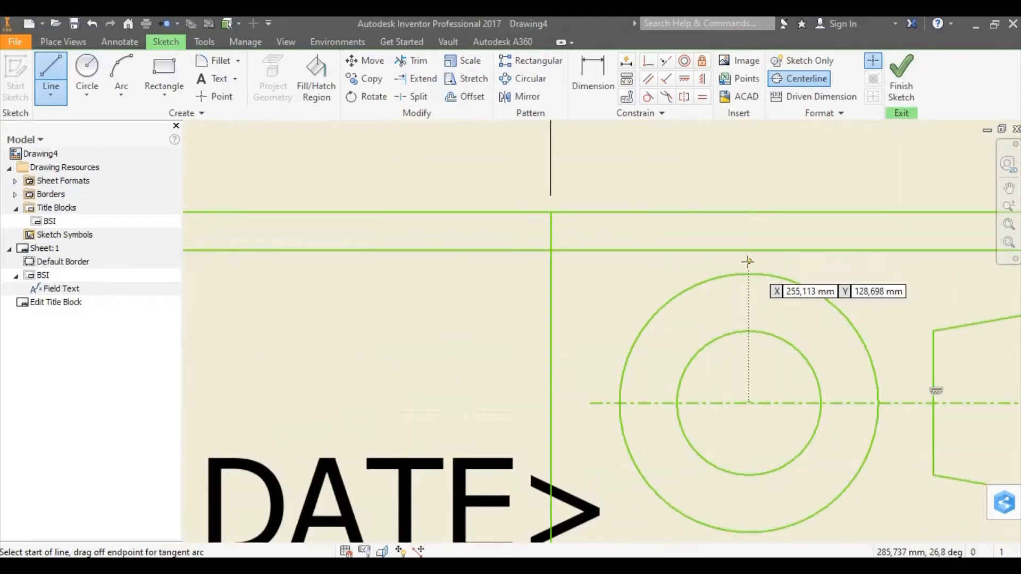
pyautogui.click(748, 261)
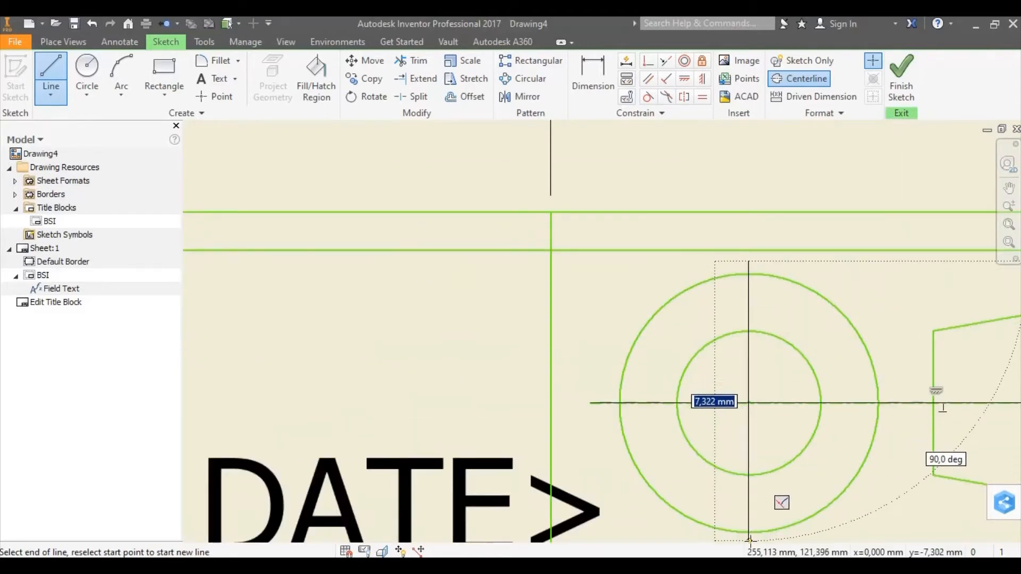
pyautogui.scroll(-4, 750, 540)
pyautogui.scroll(3, 750, 536)
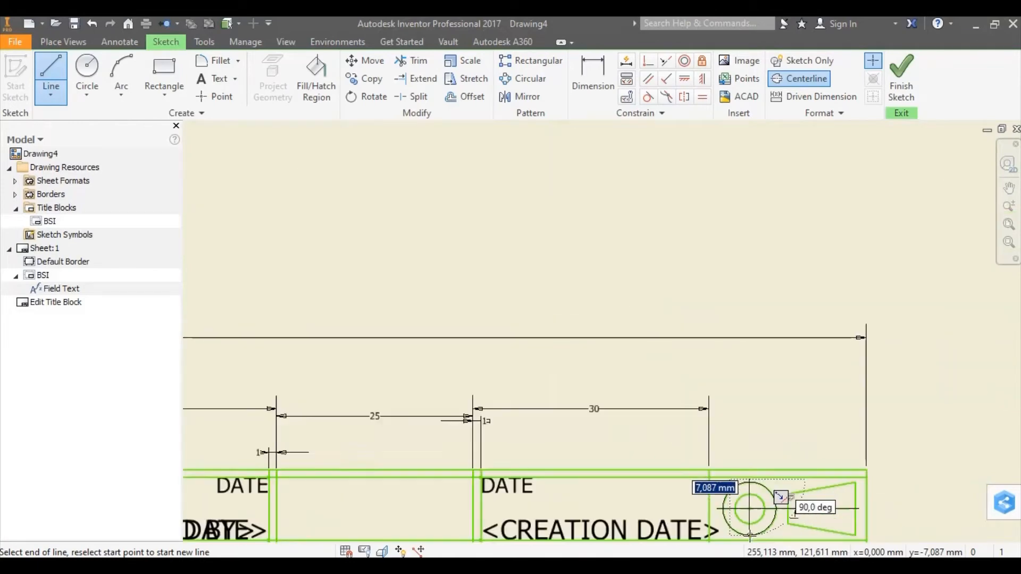
pyautogui.moveTo(750, 534); pyautogui.dragTo(751, 447, button='middle')
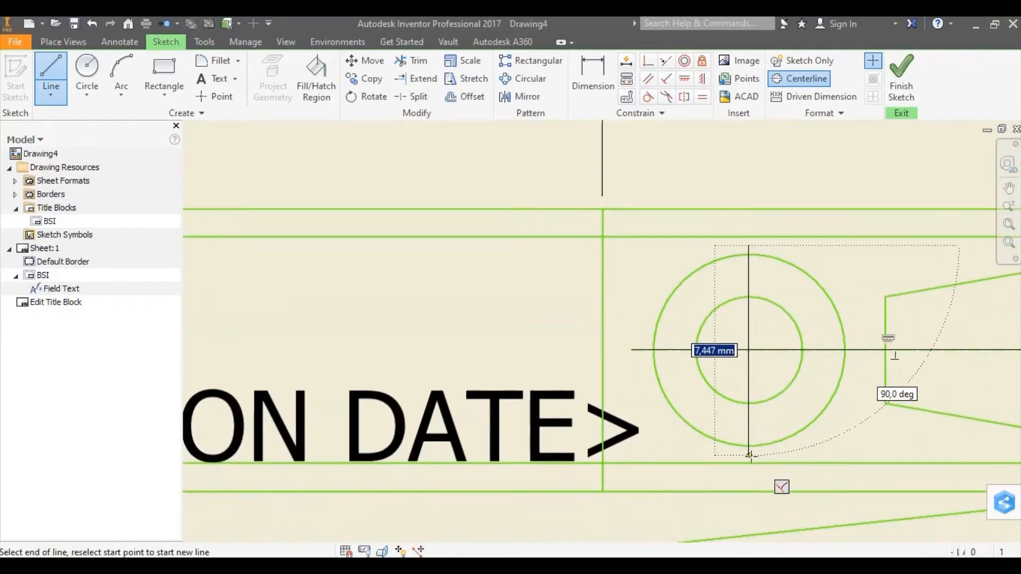
pyautogui.click(751, 456)
pyautogui.rightClick(801, 444)
pyautogui.click(842, 447)
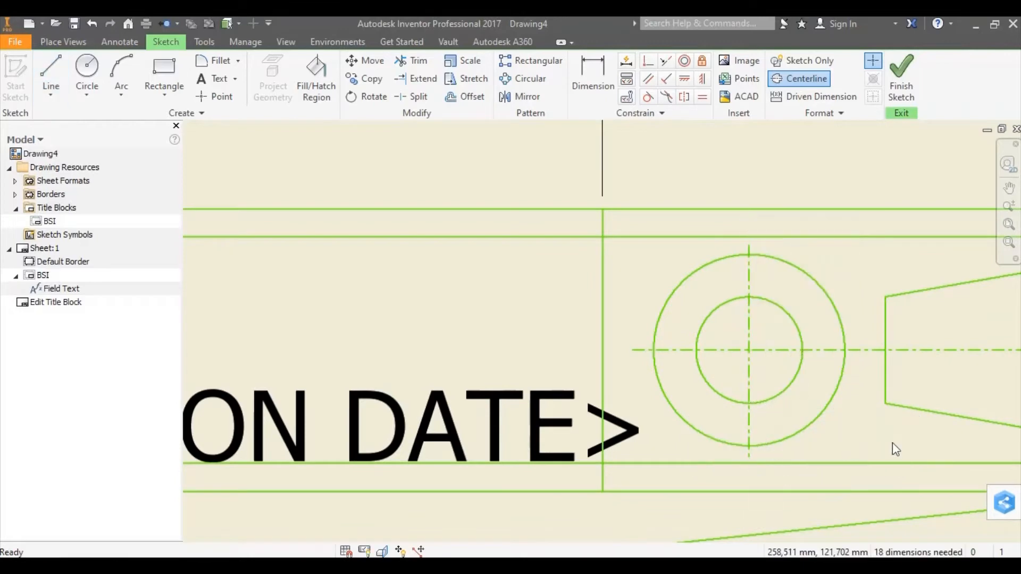
# Step: Finish the title block sketch and save the edits to BSI
pyautogui.click(898, 73)
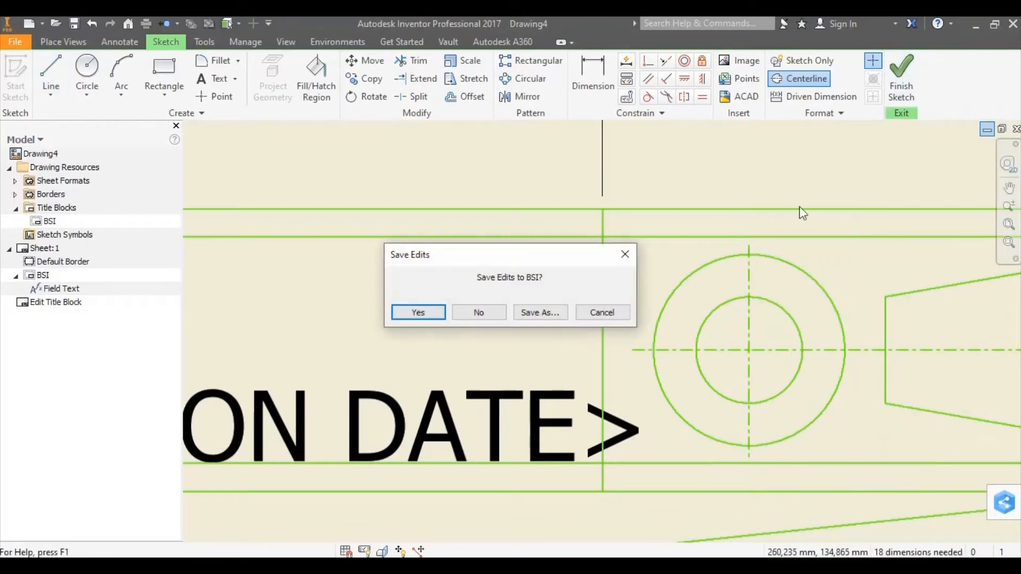
pyautogui.click(418, 313)
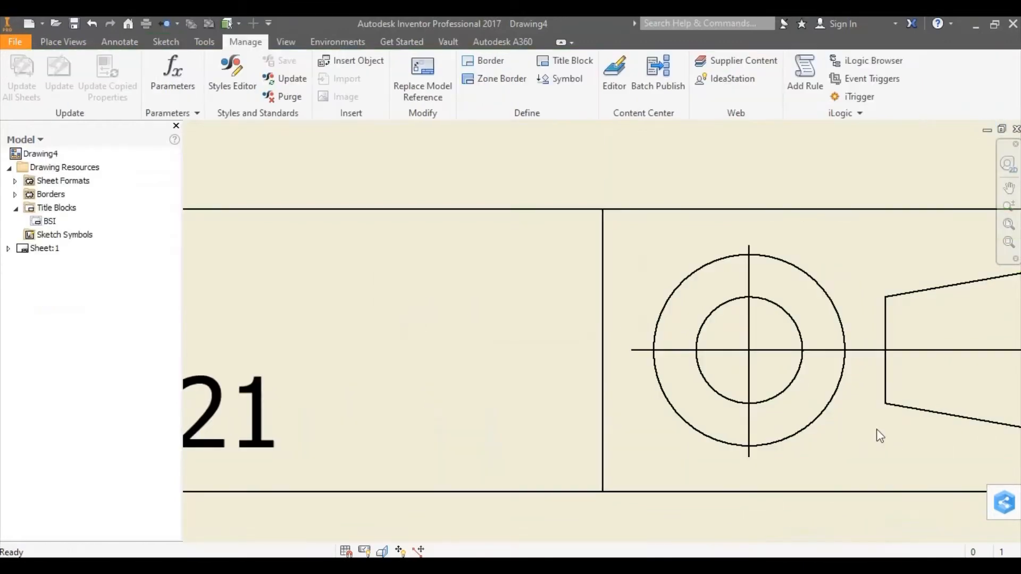
# Step: Add the text LEGO BRICK with a 5 mm text height in the large empty cell below DESIGNED BY
pyautogui.scroll(-6, 875, 429)
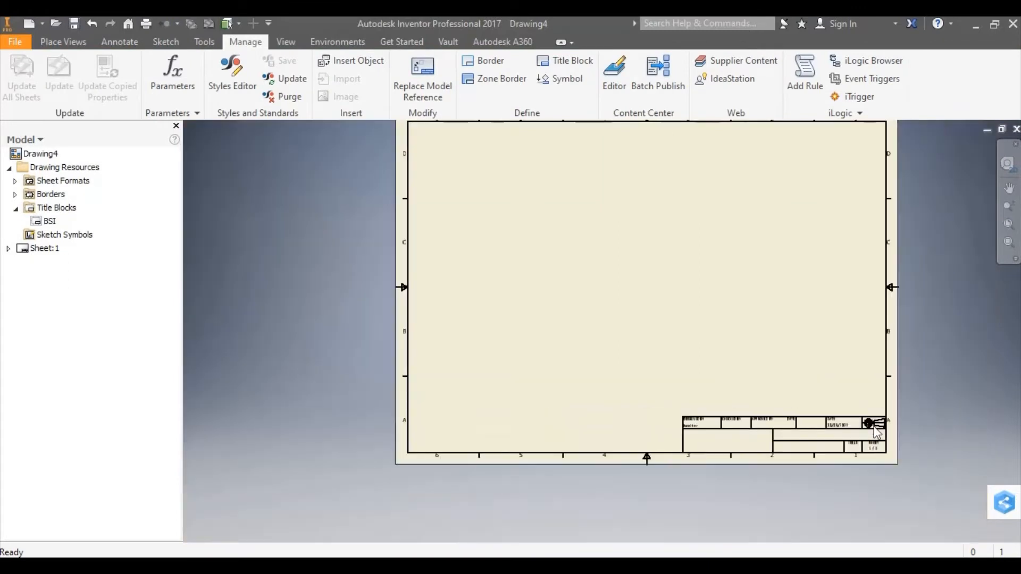
pyautogui.scroll(3, 883, 480)
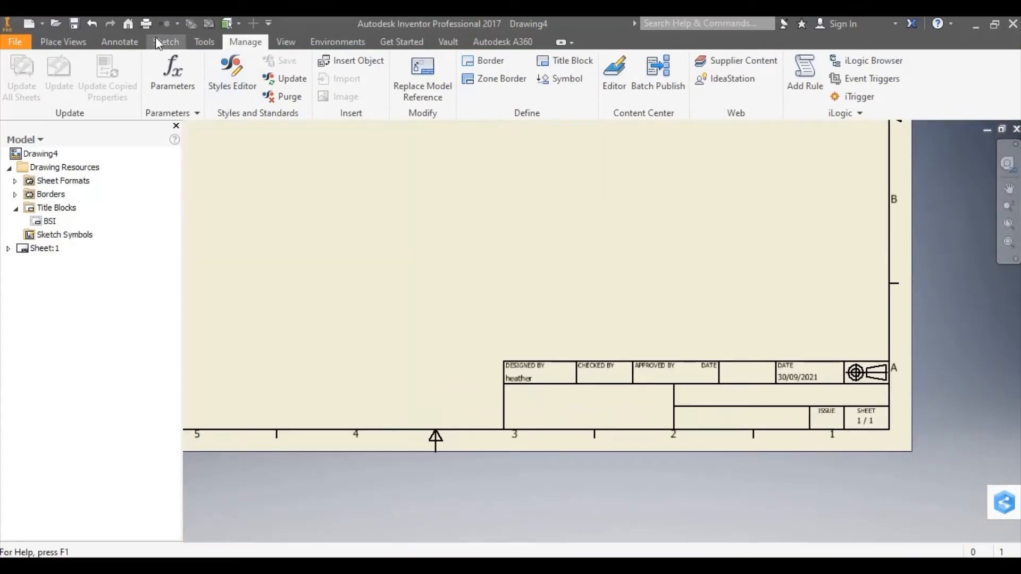
pyautogui.click(121, 41)
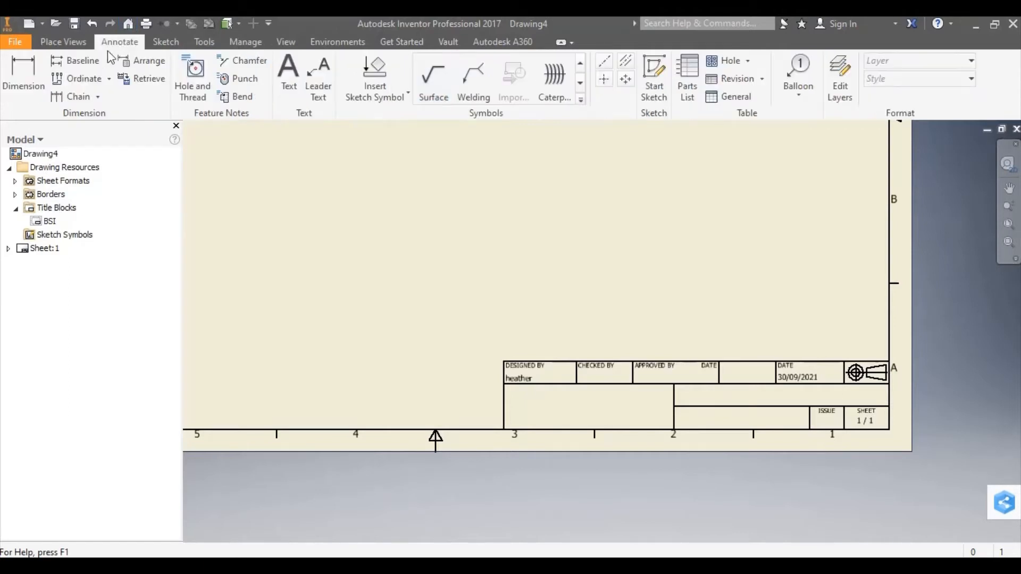
pyautogui.click(289, 74)
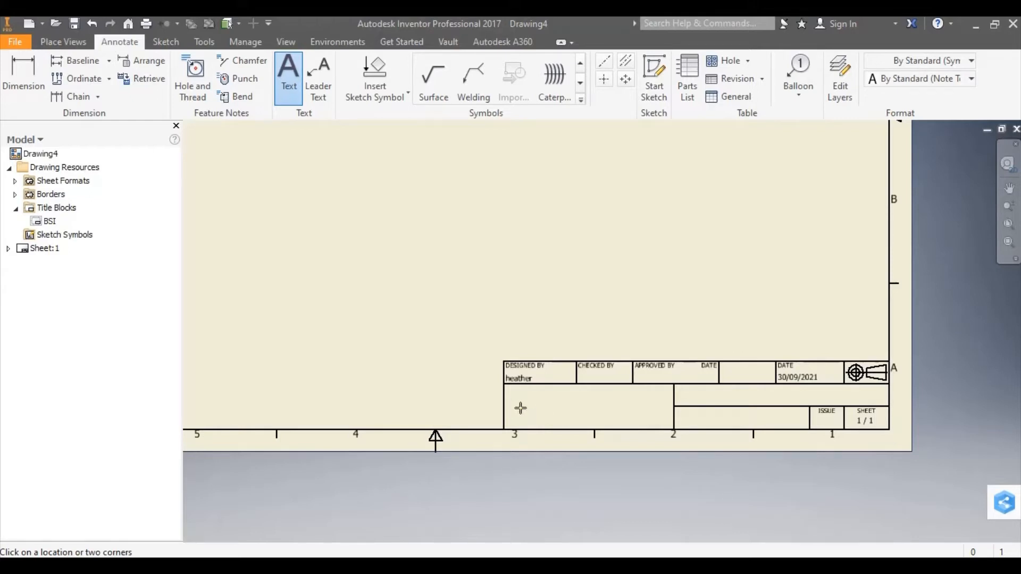
pyautogui.click(792, 405)
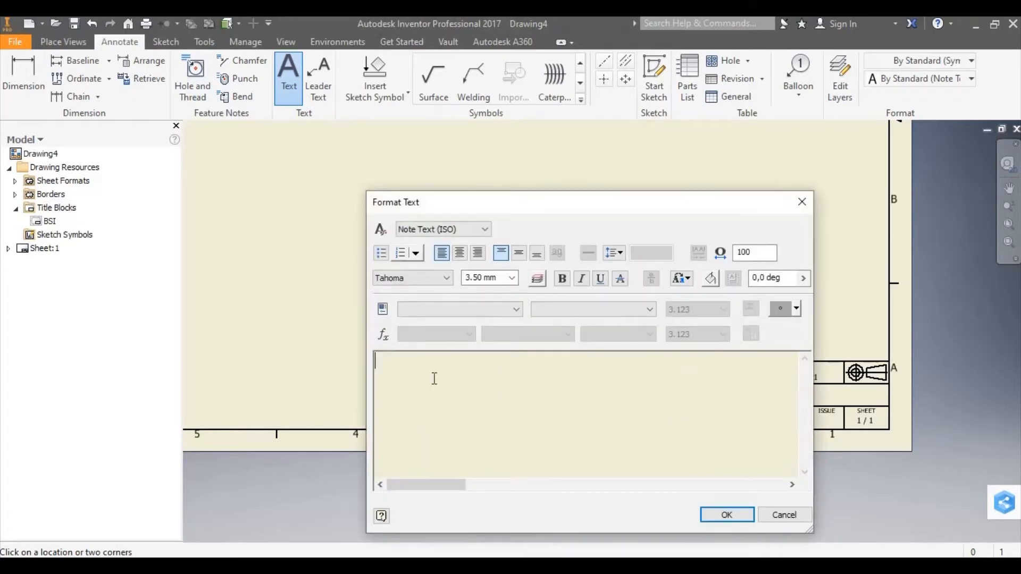
pyautogui.write('LEGO BRICK')
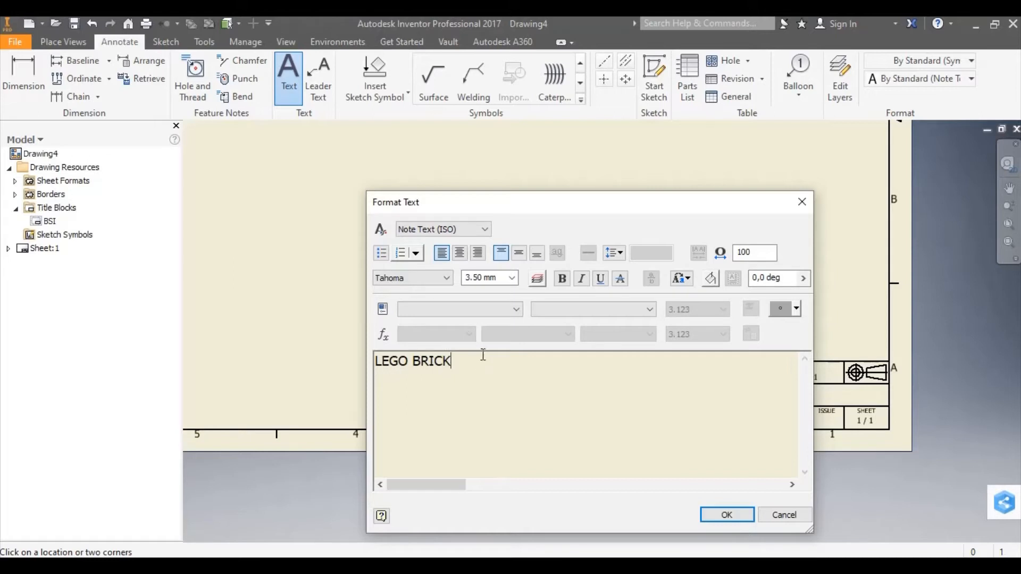
pyautogui.moveTo(475, 360); pyautogui.dragTo(329, 364)
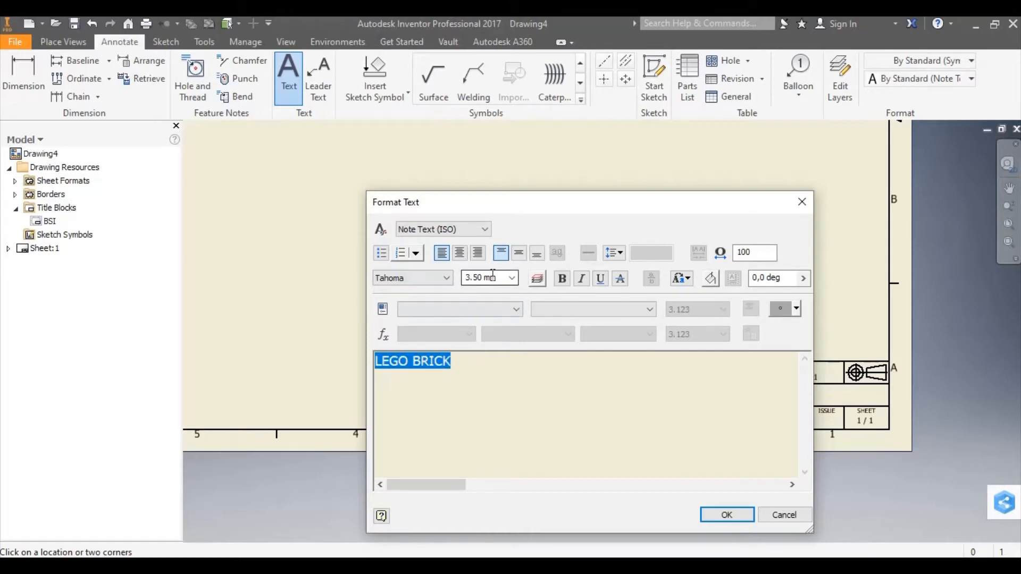
pyautogui.moveTo(500, 277); pyautogui.dragTo(460, 284)
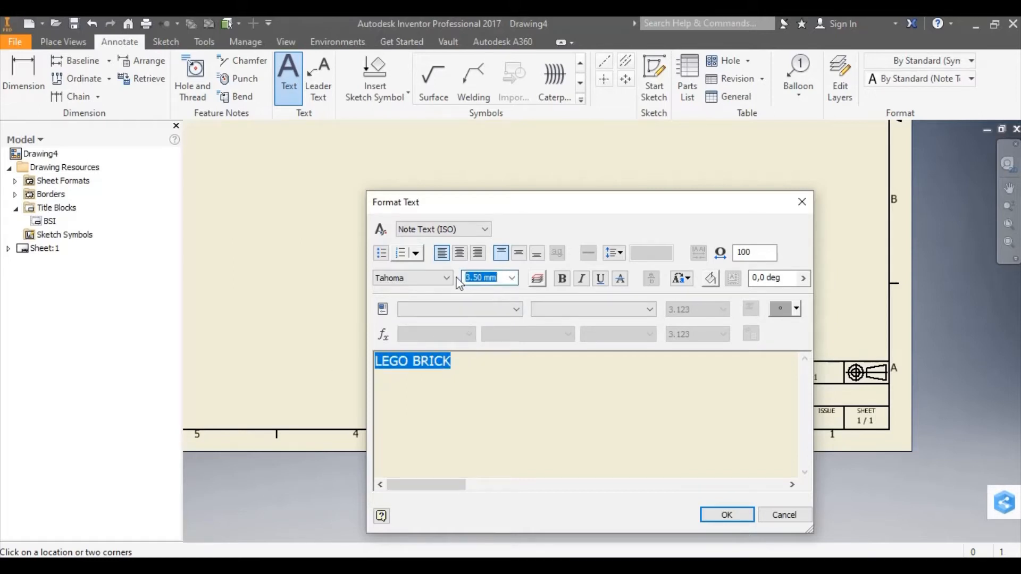
pyautogui.write('5')
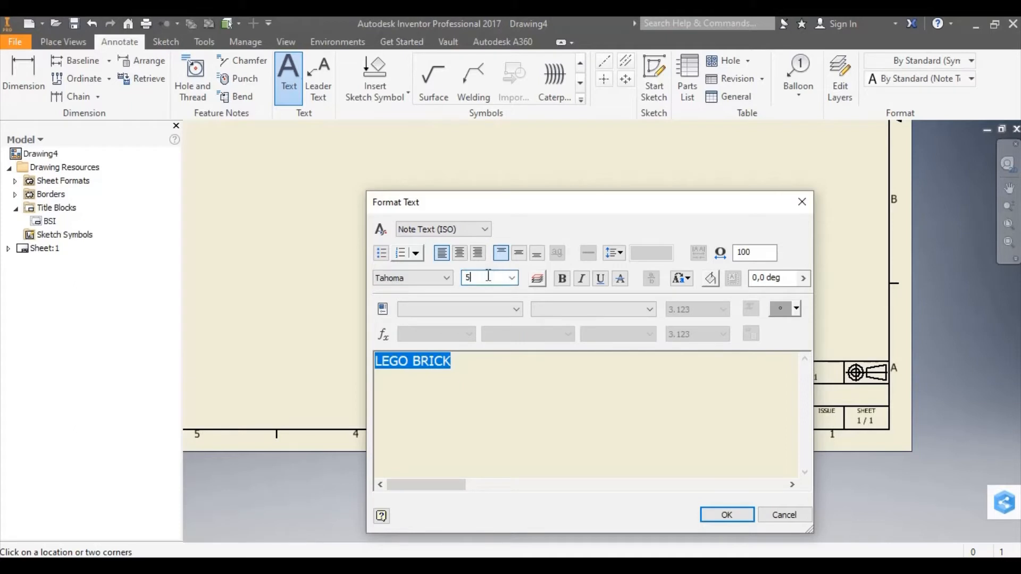
pyautogui.click(727, 513)
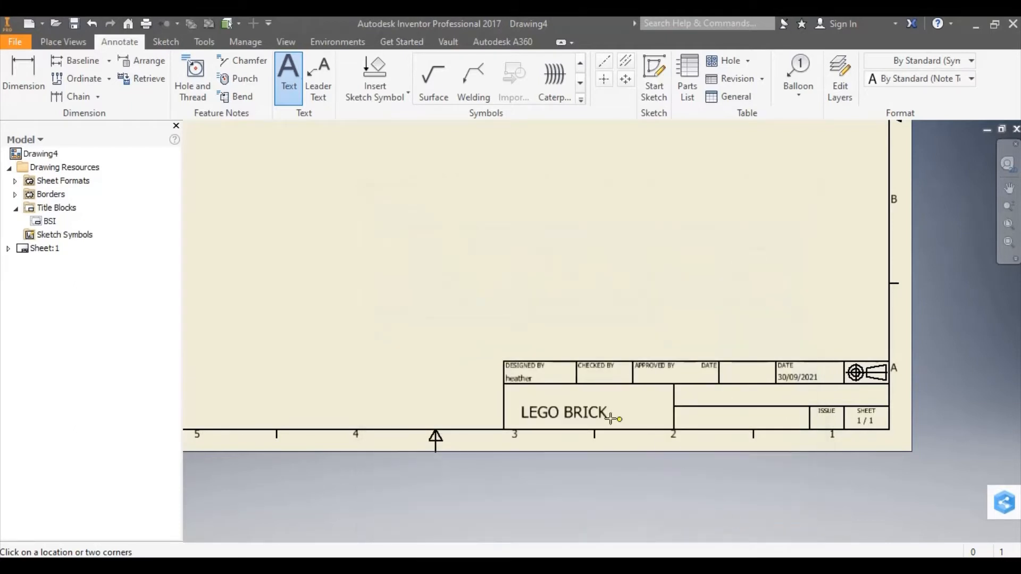
pyautogui.press('Escape')
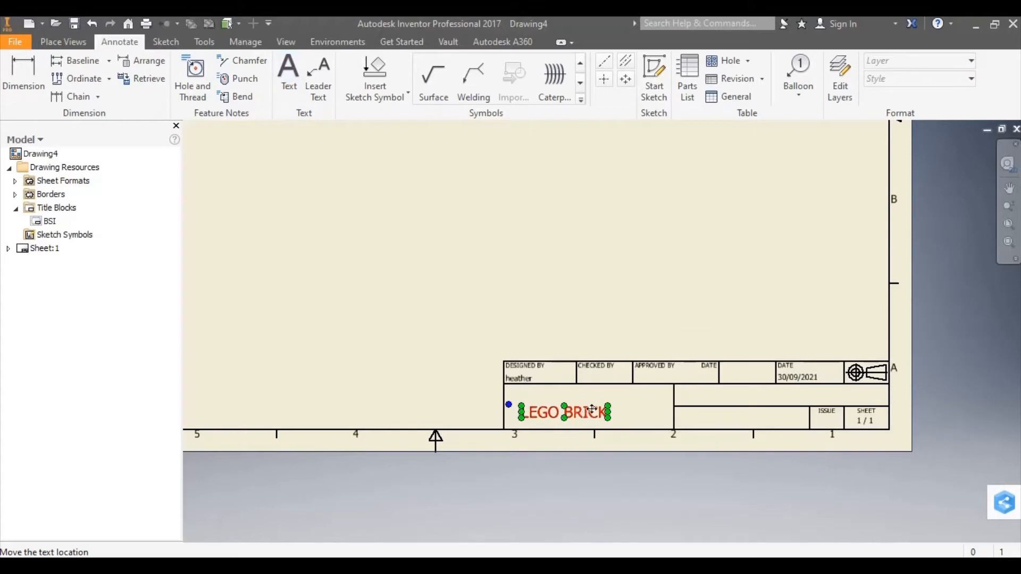
# Step: Move the LEGO BRICK text towards the middle of its title block cell
pyautogui.click(592, 410)
pyautogui.moveTo(592, 410); pyautogui.dragTo(624, 417)
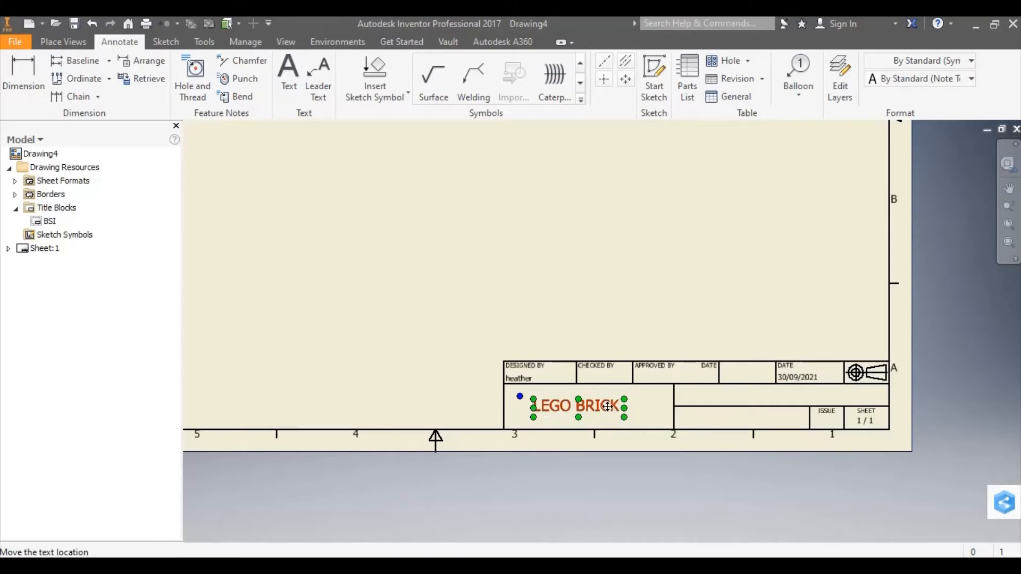
pyautogui.click(659, 407)
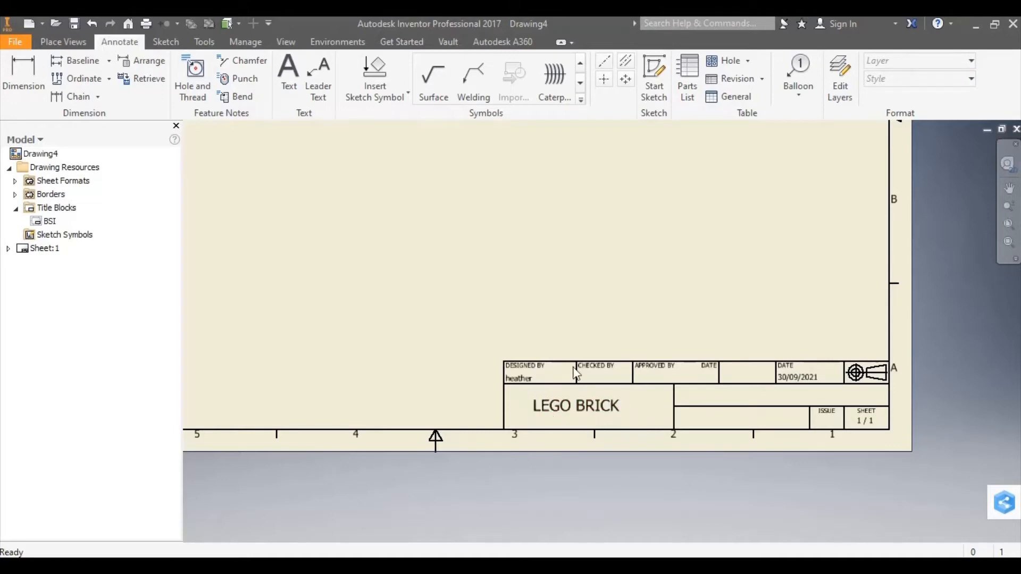
# Step: Check the reference brick drawing in Google Chrome, and review the Inventor sheet's title block entries and projection symbol
pyautogui.click(692, 569)
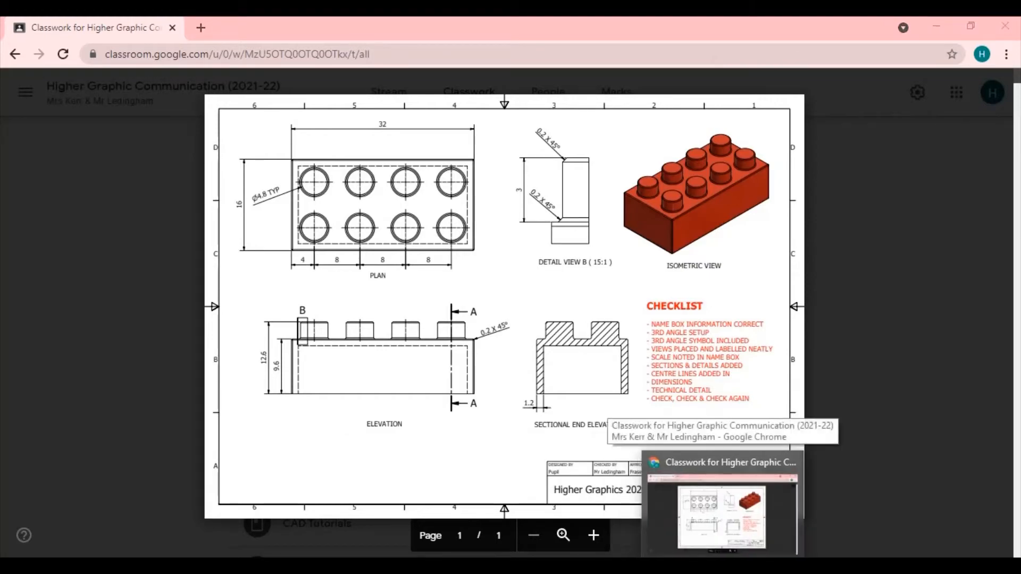
pyautogui.click(691, 569)
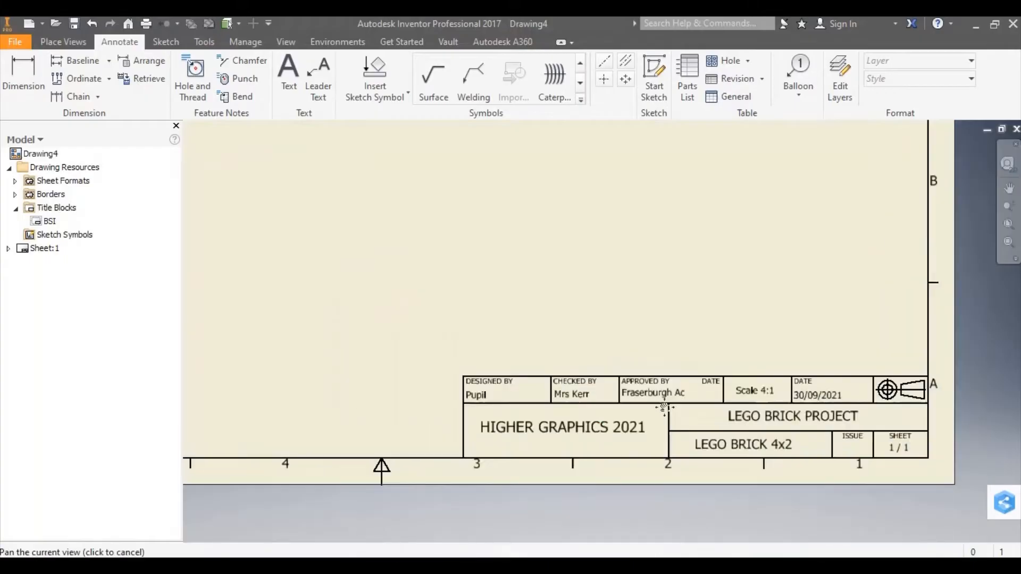
pyautogui.moveTo(664, 408); pyautogui.dragTo(631, 414)
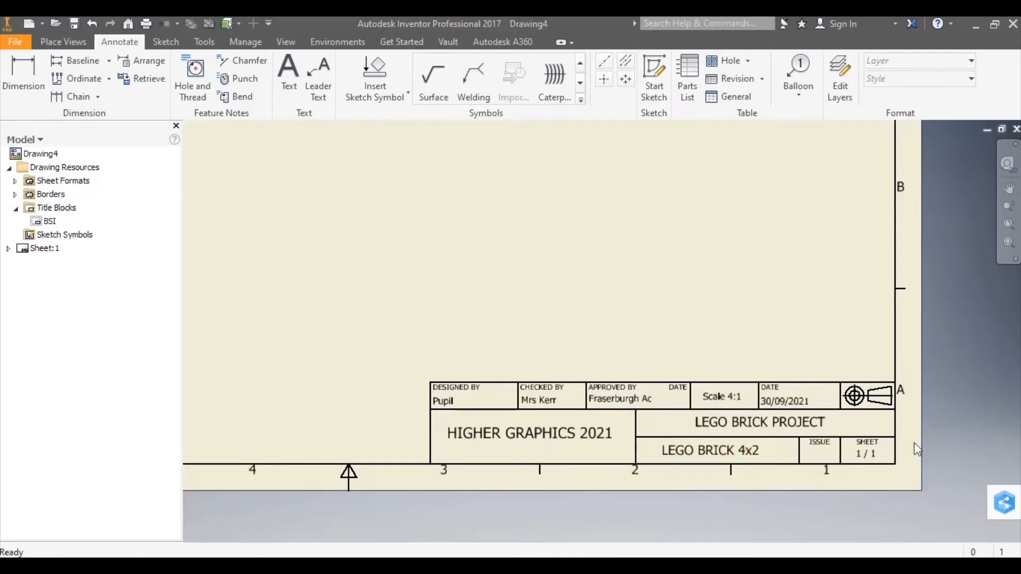
pyautogui.scroll(5, 915, 443)
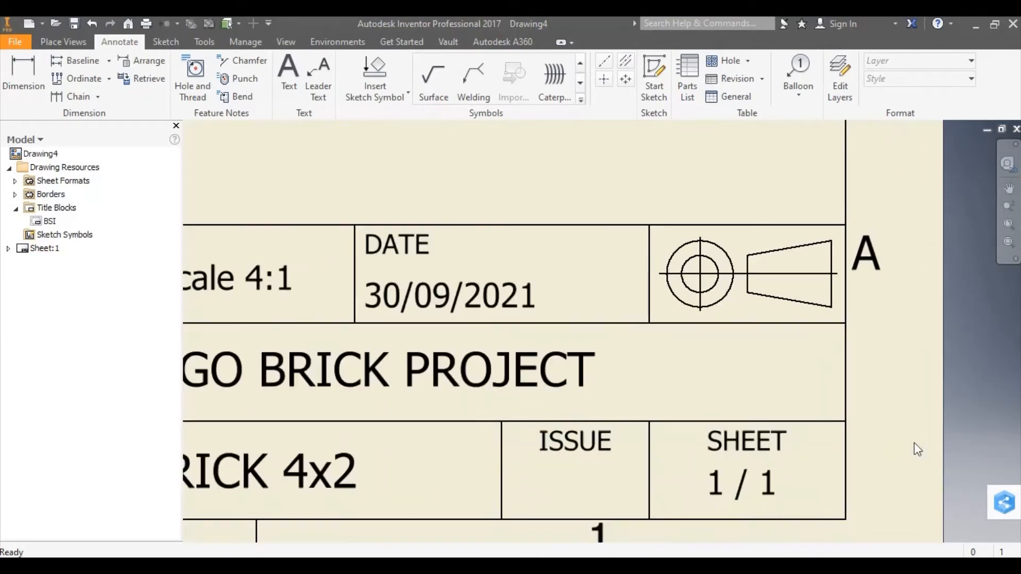
pyautogui.scroll(-10, 914, 443)
pyautogui.scroll(2, 914, 442)
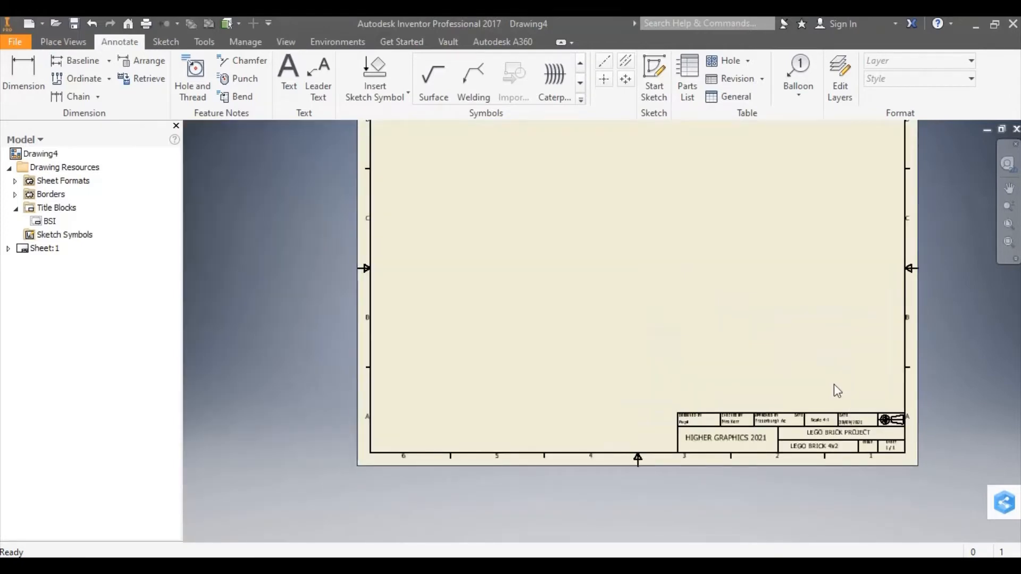
pyautogui.press('Home')
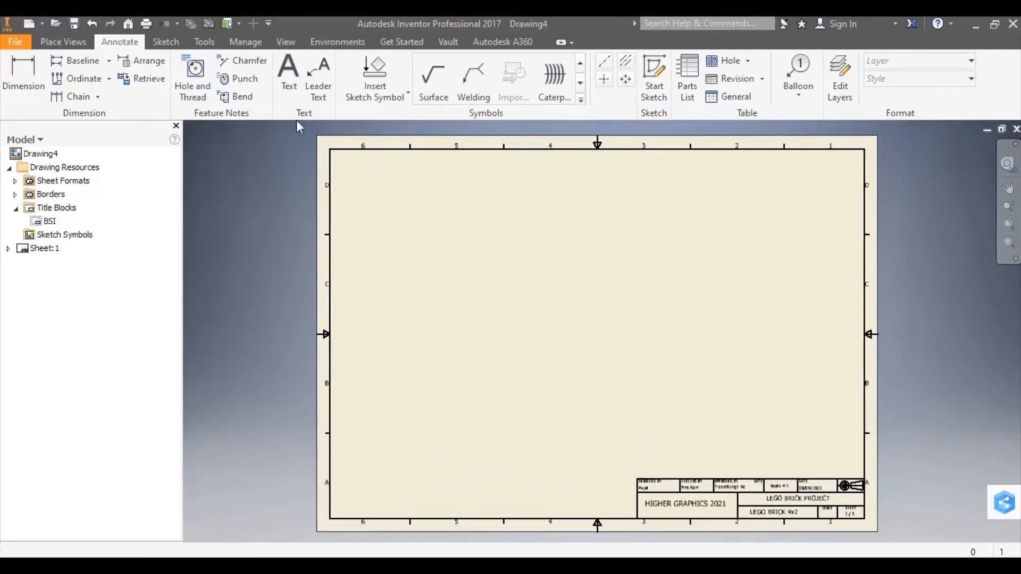
# Step: Start a base view and load the lego brick part from the CAD models folder in Higher Graphics
pyautogui.click(63, 41)
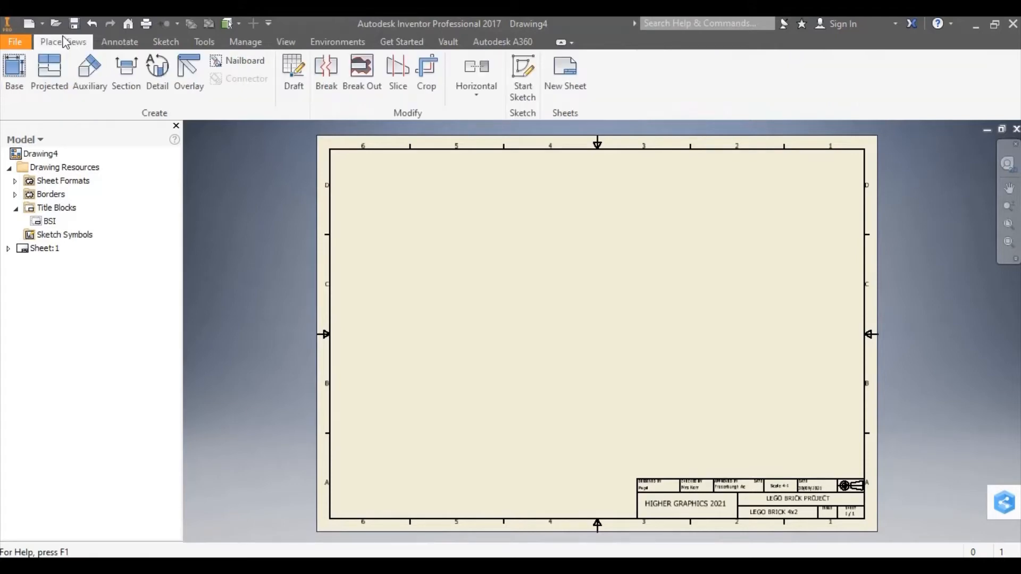
pyautogui.click(22, 68)
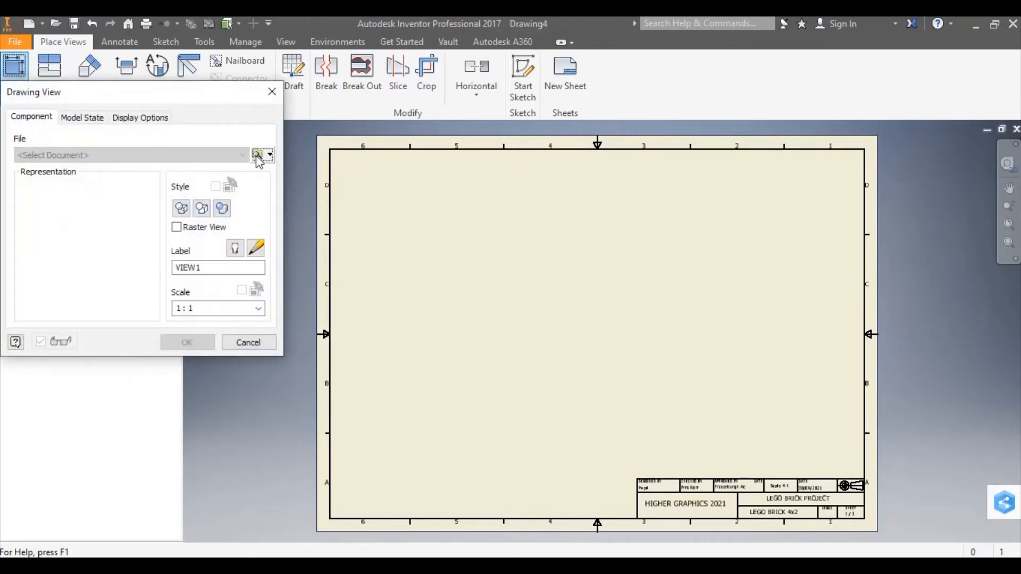
pyautogui.click(258, 155)
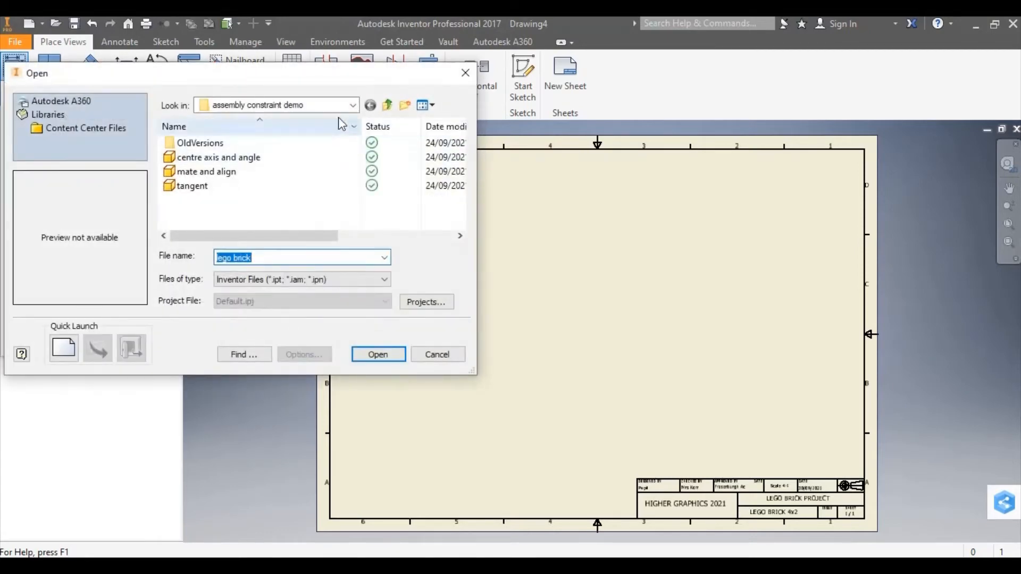
pyautogui.click(346, 105)
pyautogui.click(283, 199)
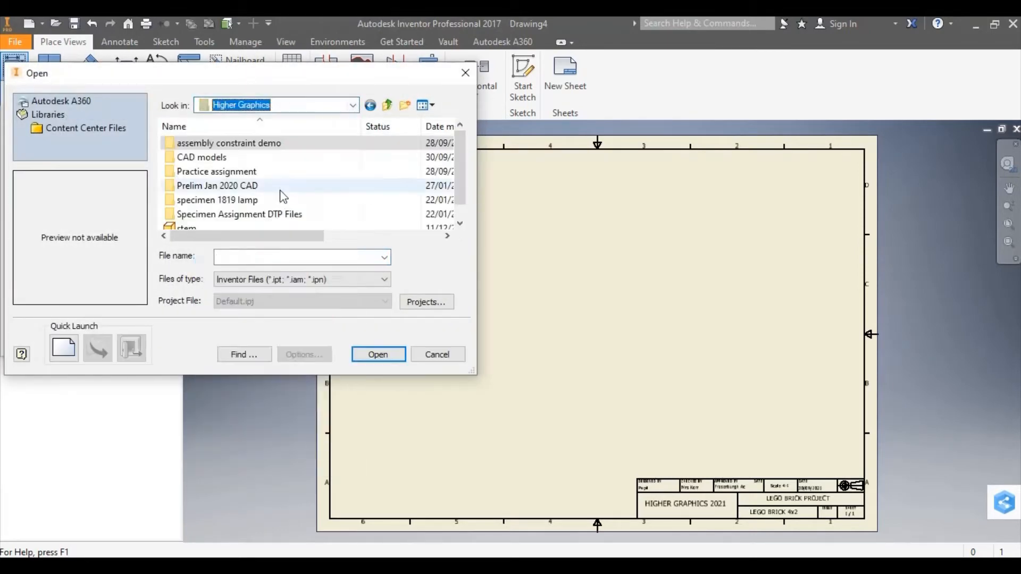
pyautogui.doubleClick(224, 157)
pyautogui.click(219, 156)
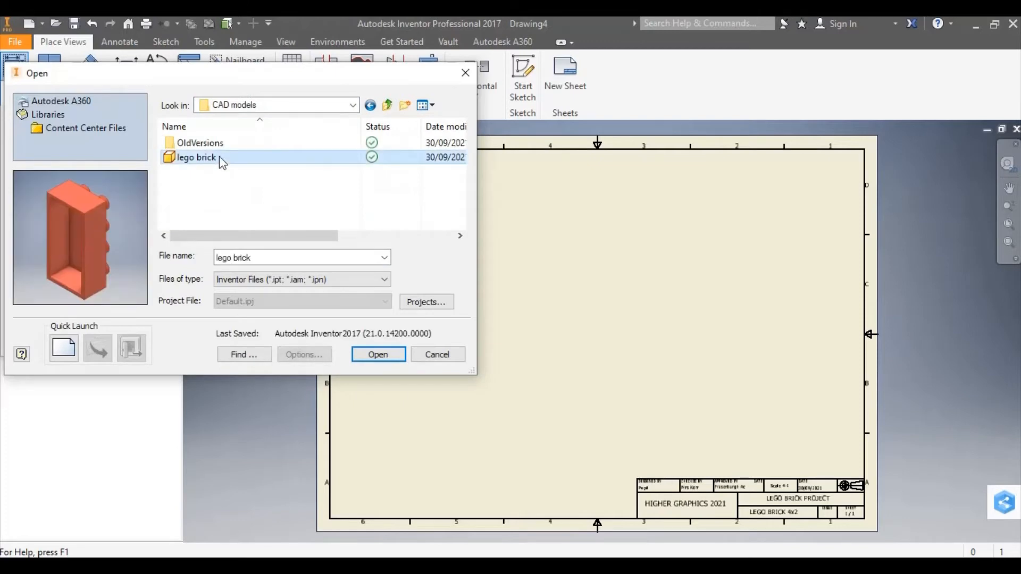
pyautogui.click(378, 354)
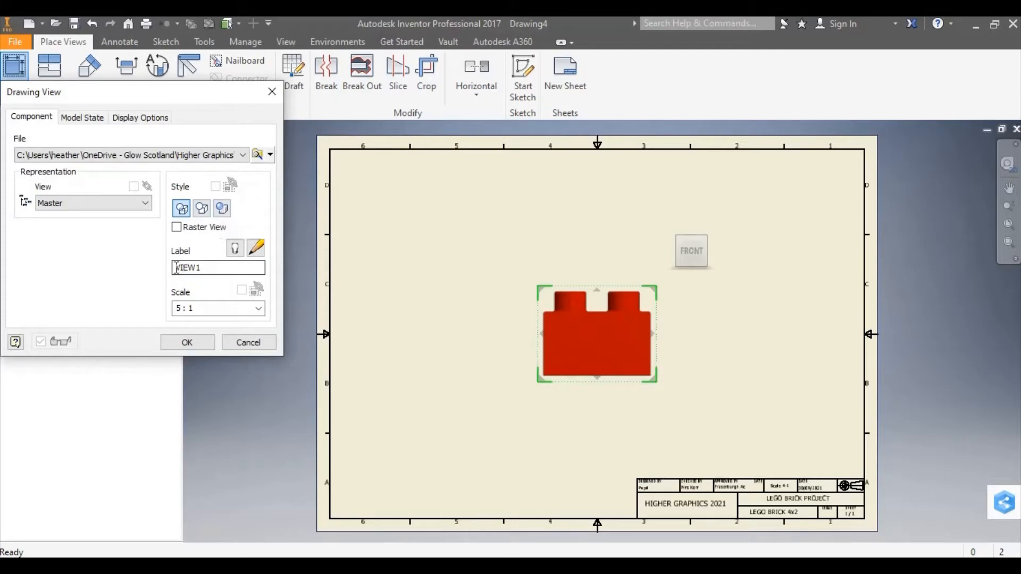
# Step: Create the base view with label ELEVATION and scale 4:1, and place it in the lower-left area of the sheet
pyautogui.moveTo(250, 268); pyautogui.dragTo(169, 265)
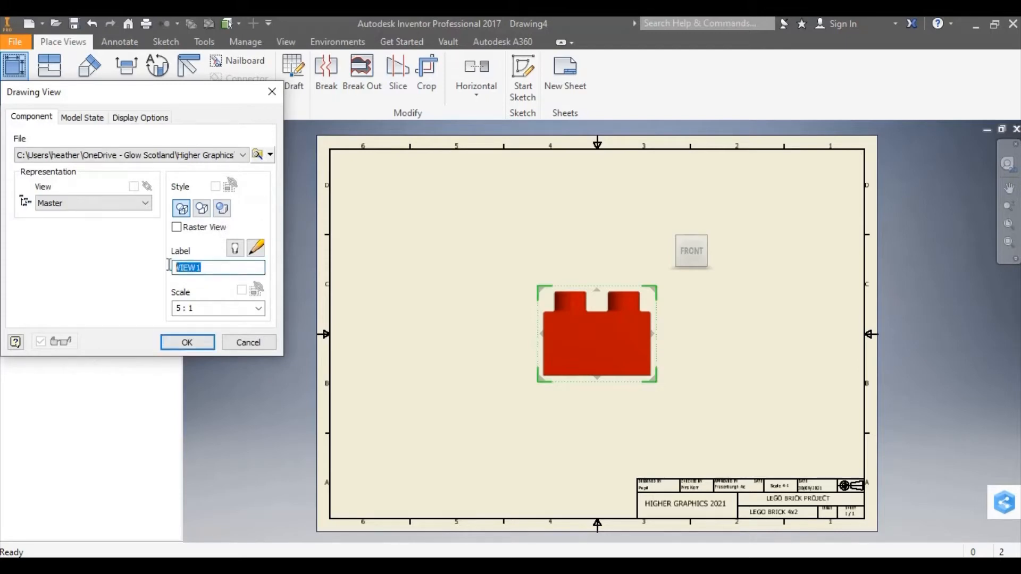
pyautogui.write('E')
pyautogui.write('ELECT')
pyautogui.click(210, 311)
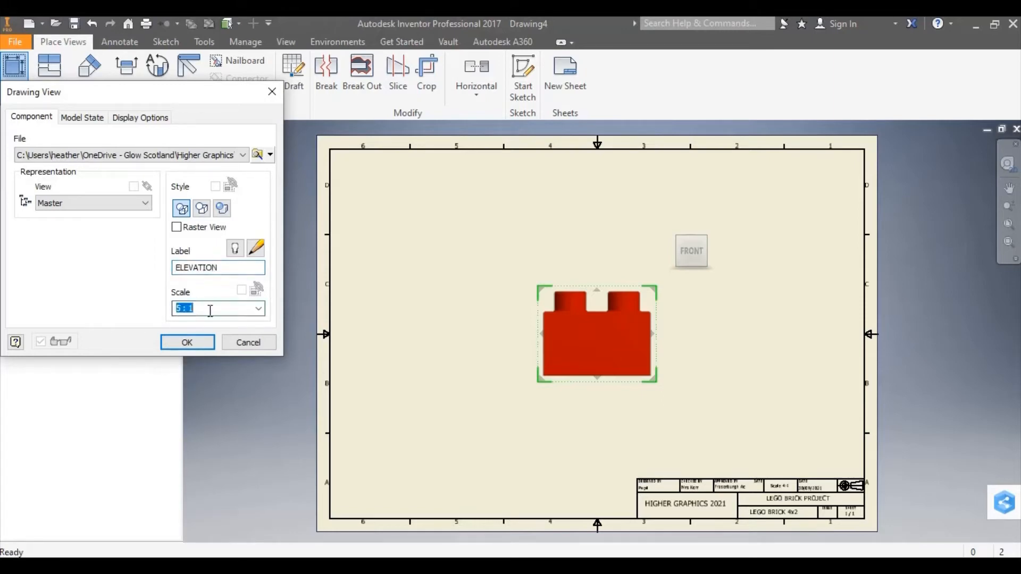
pyautogui.write('4:1')
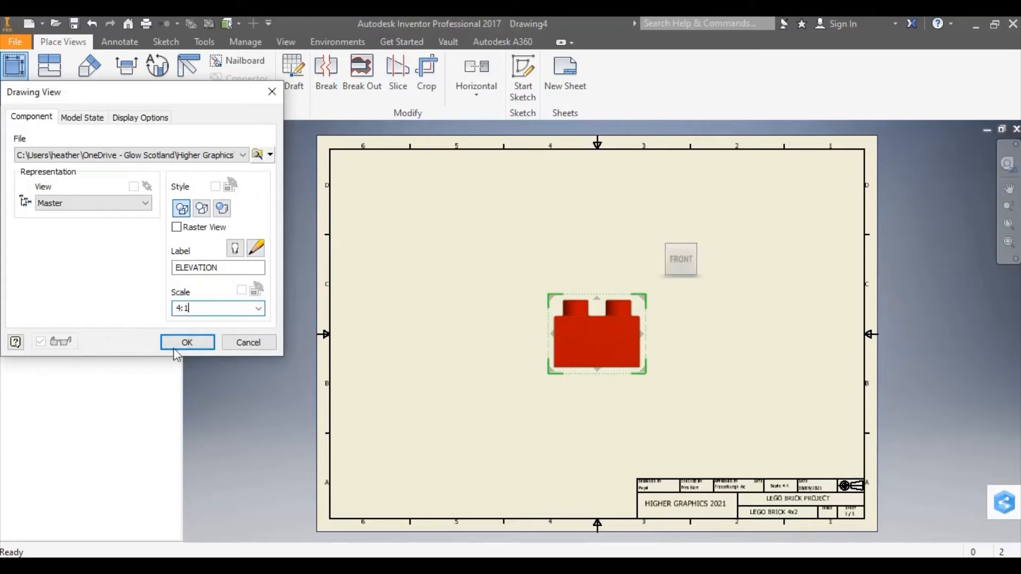
pyautogui.click(187, 343)
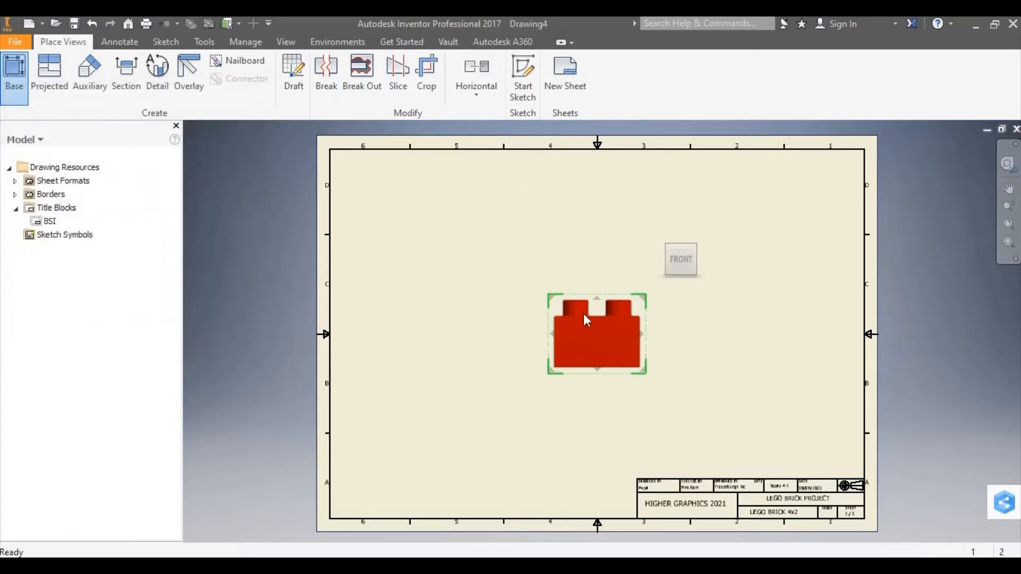
pyautogui.click(644, 295)
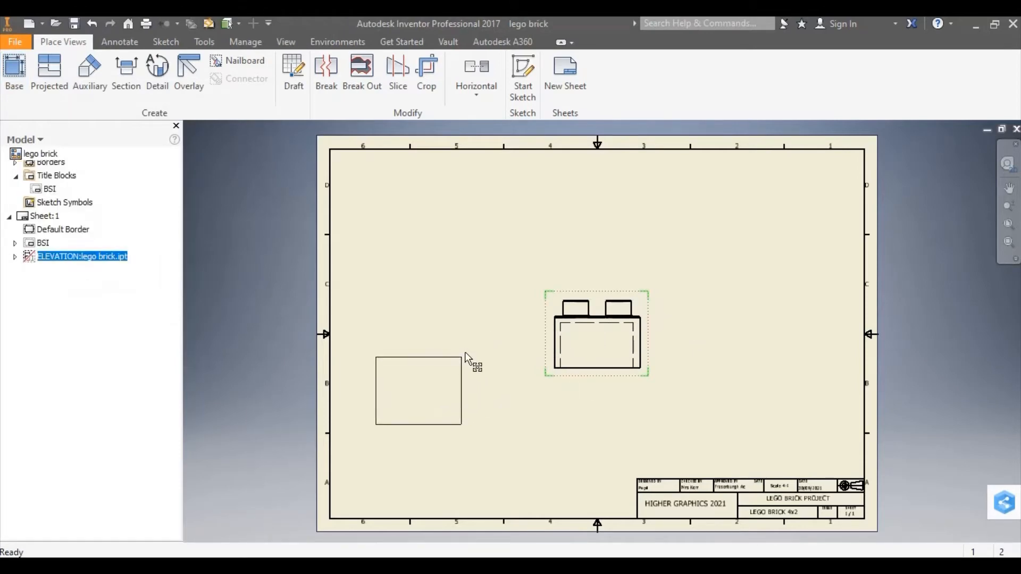
pyautogui.moveTo(465, 352); pyautogui.dragTo(465, 352)
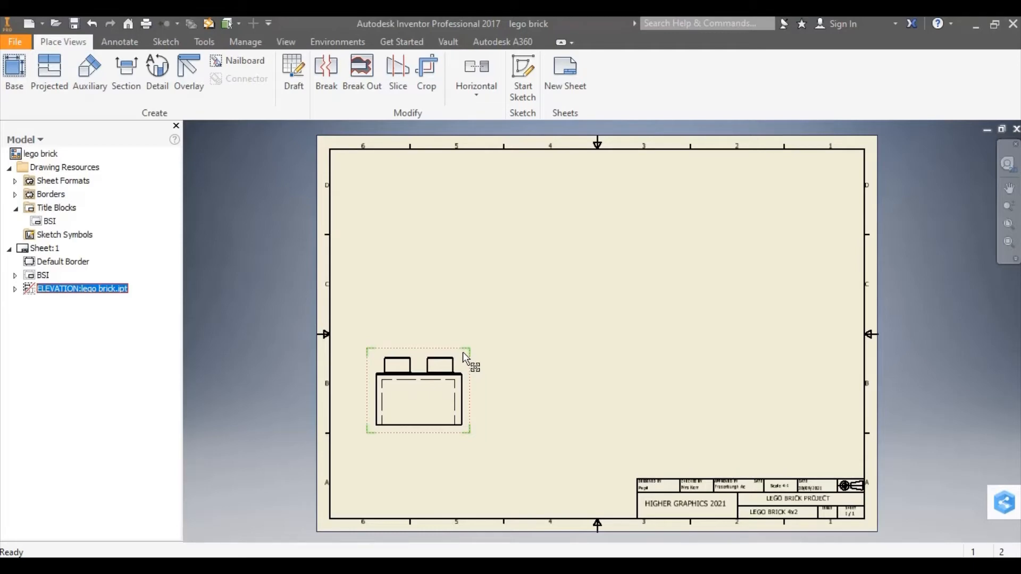
# Step: Open the lego brick part from the elevation view and orient it upright to its front face
pyautogui.rightClick(463, 352)
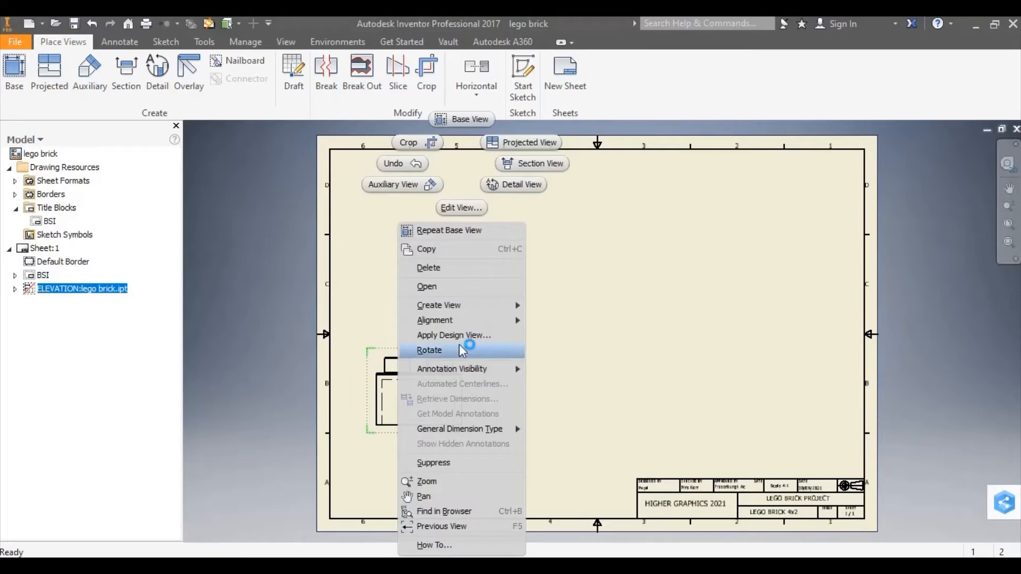
pyautogui.click(445, 295)
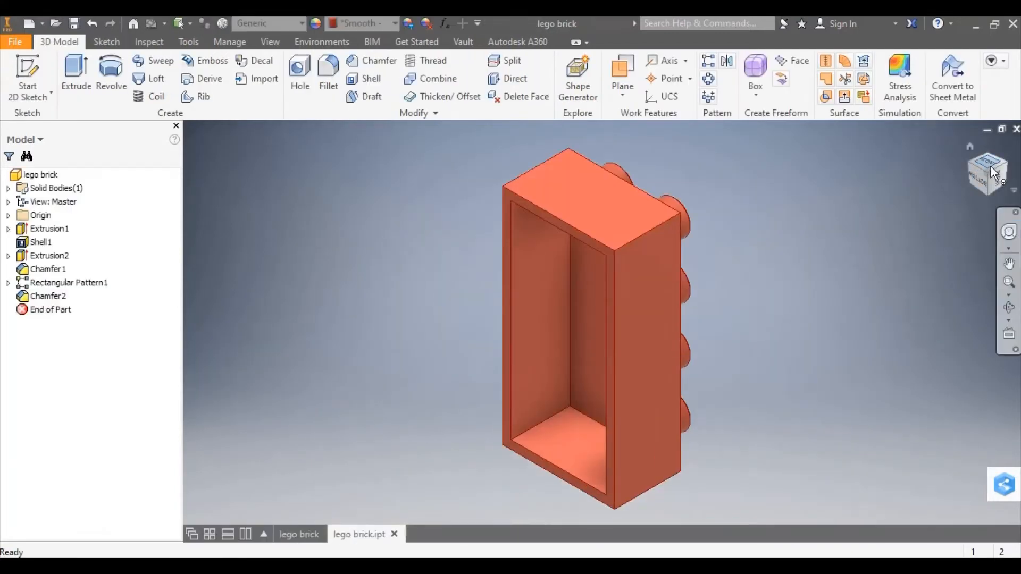
pyautogui.click(992, 173)
pyautogui.click(1004, 152)
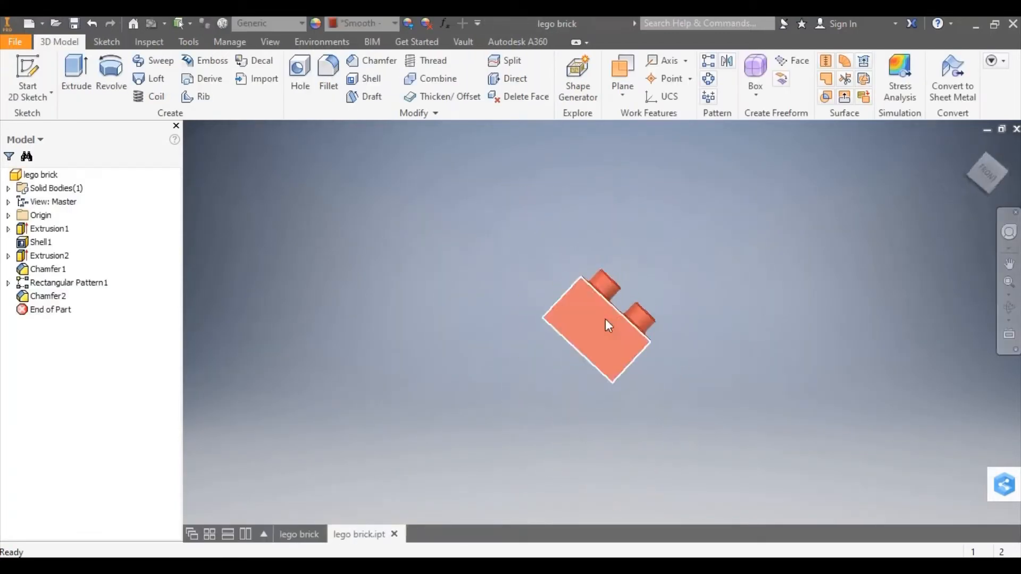
pyautogui.scroll(3, 594, 315)
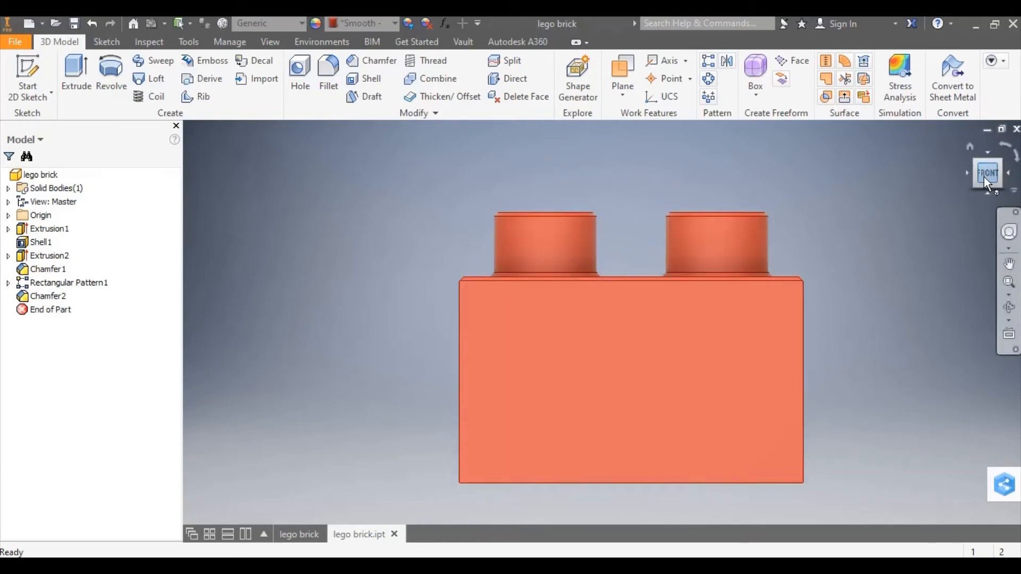
# Step: Orient the lego brick part to its long side showing four studs and set that view as Front
pyautogui.click(291, 535)
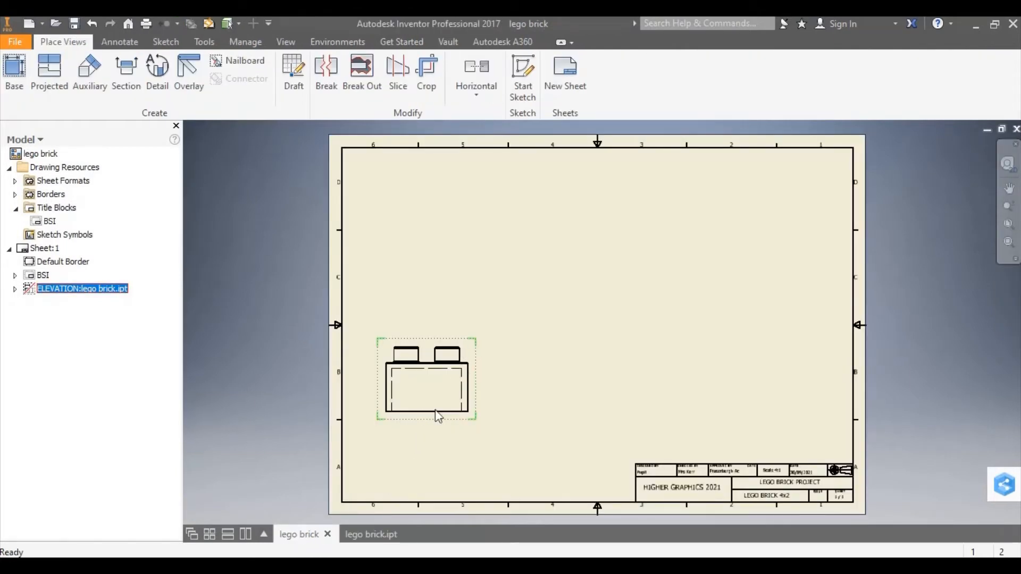
pyautogui.click(373, 536)
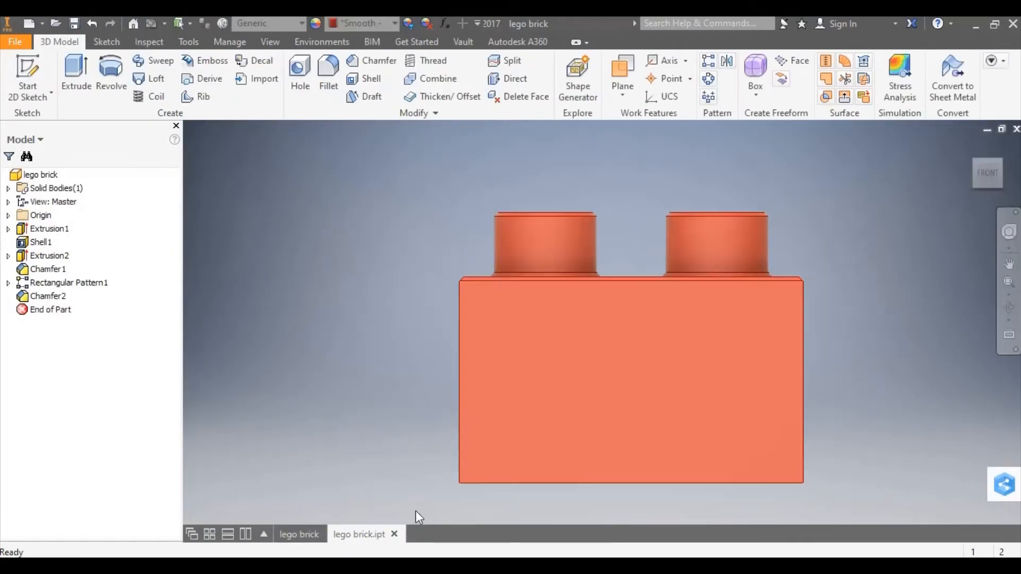
pyautogui.click(1011, 178)
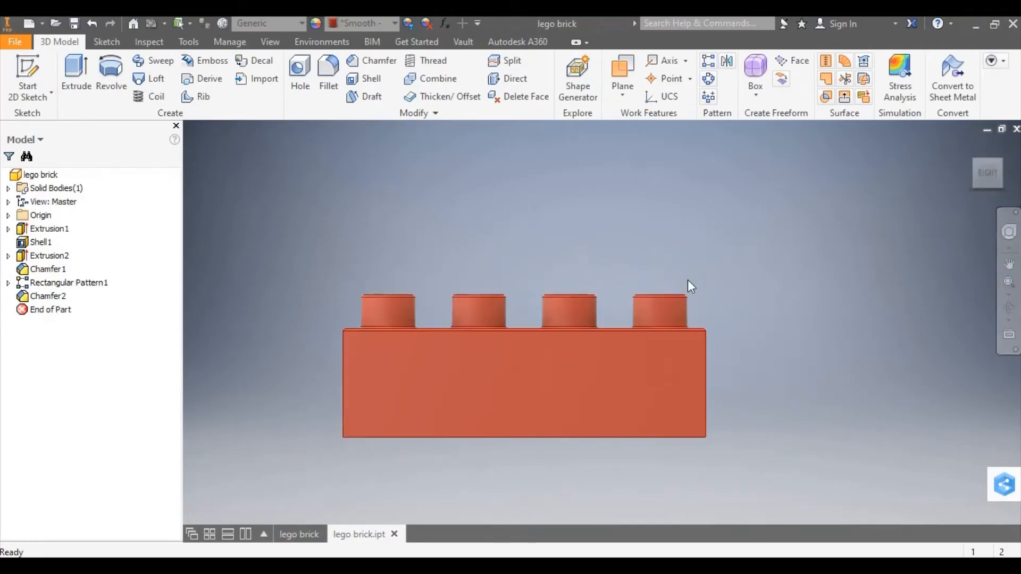
pyautogui.rightClick(995, 179)
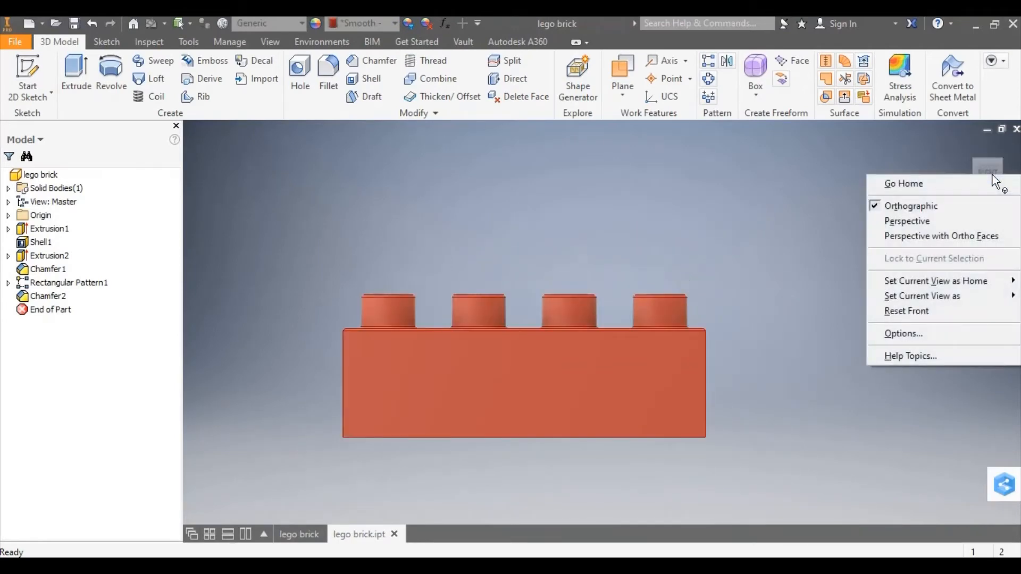
pyautogui.moveTo(951, 304)
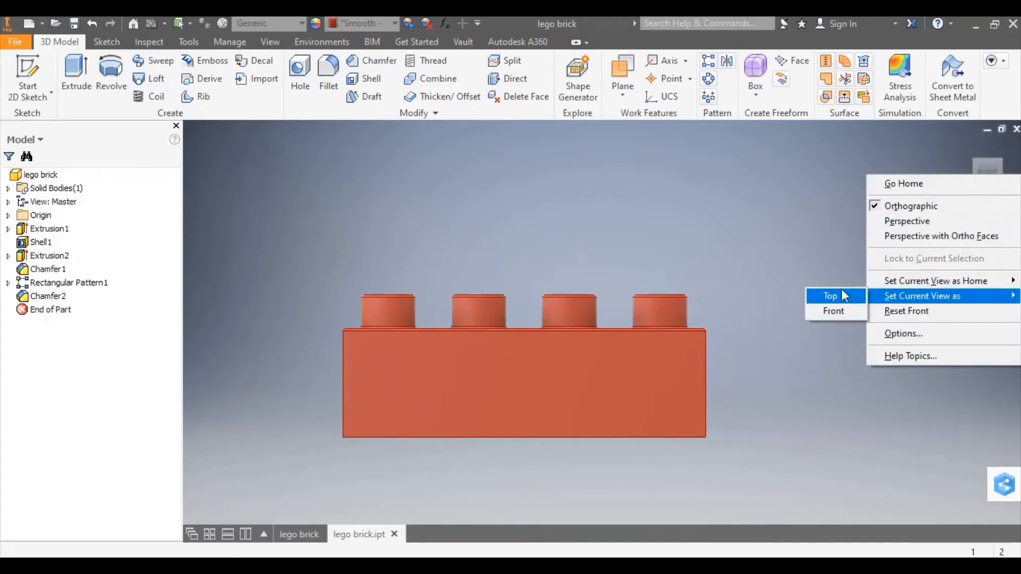
pyautogui.click(834, 314)
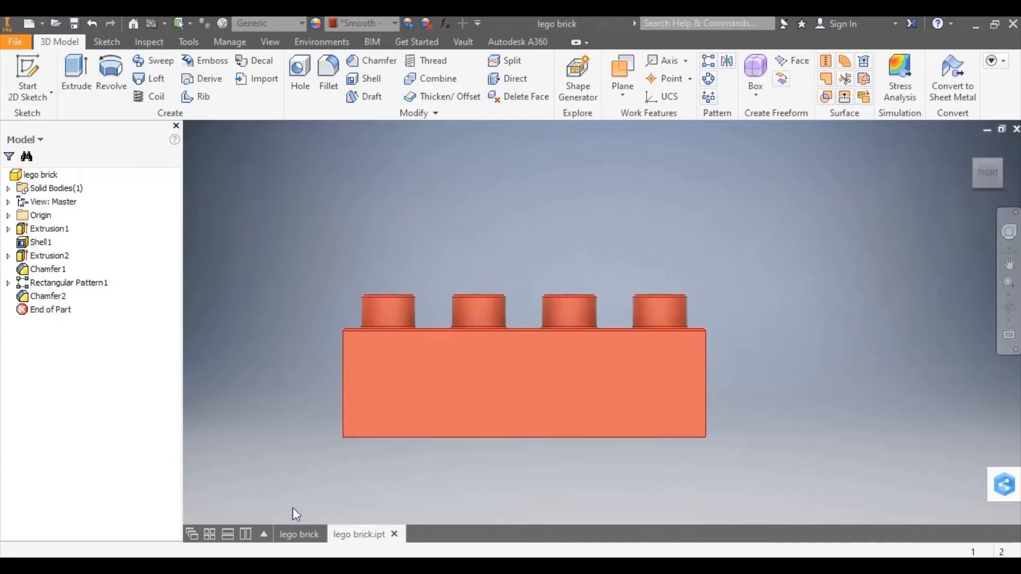
# Step: Return to the lego brick drawing and delete the ELEVATION view from the sheet
pyautogui.click(299, 534)
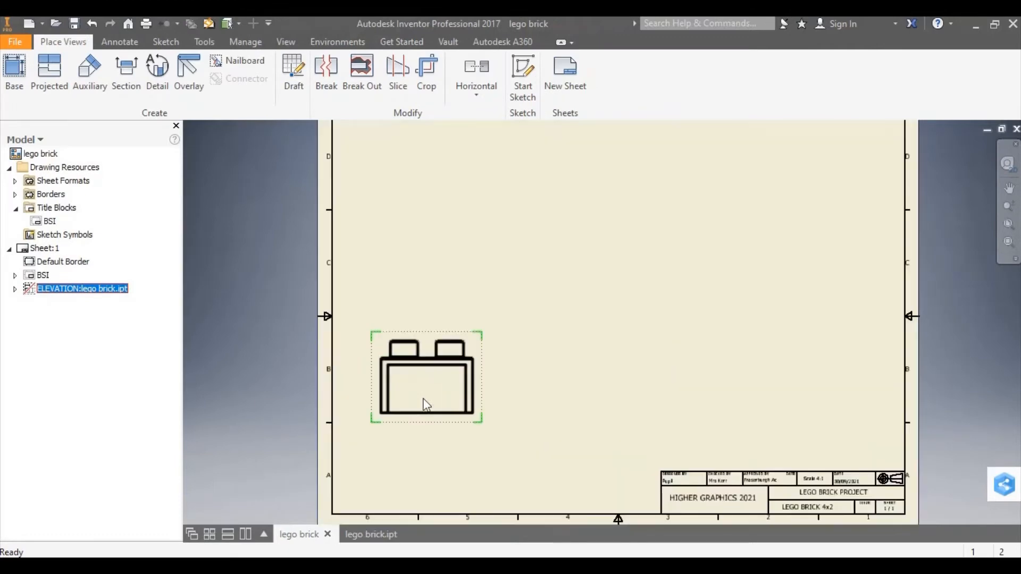
pyautogui.rightClick(474, 340)
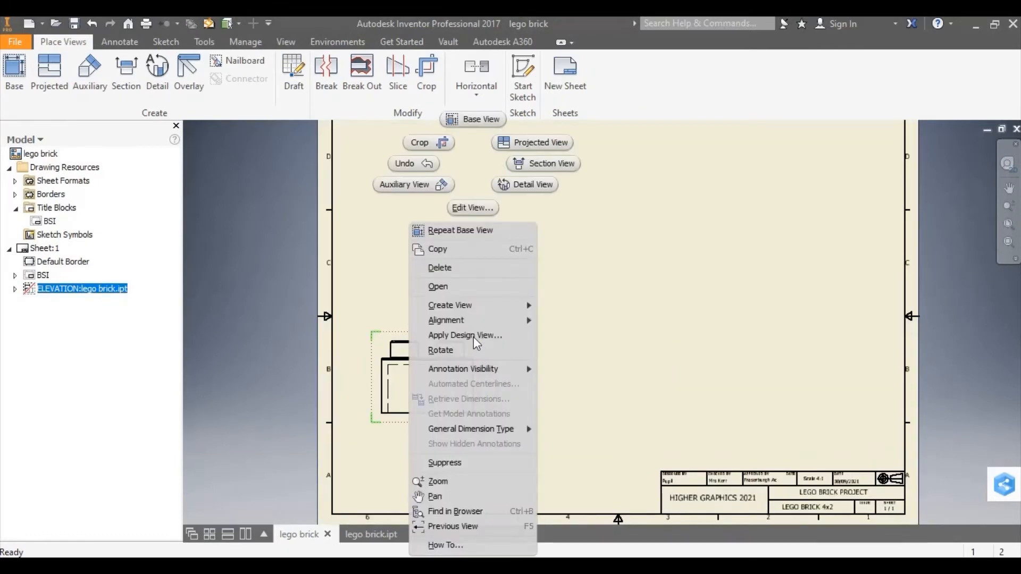
pyautogui.click(449, 268)
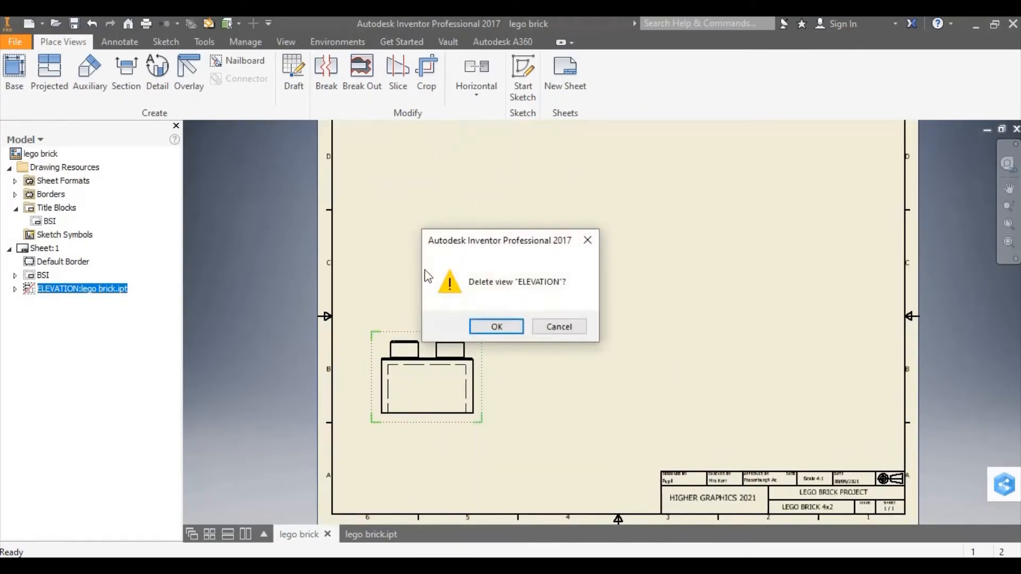
pyautogui.click(502, 332)
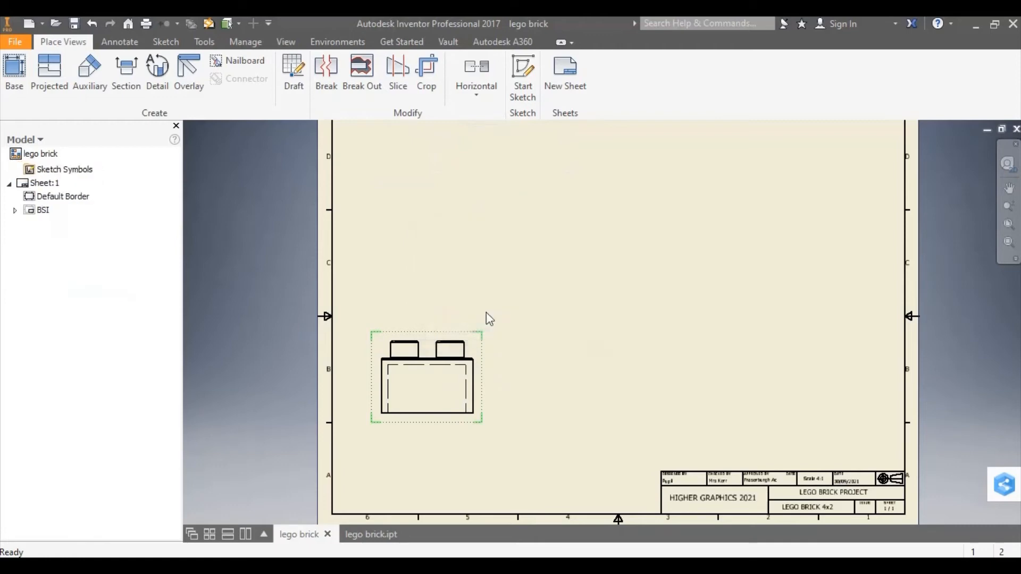
# Step: Create a new 4:1 base view of the brick's long side labelled ELEVATION and place it in the lower-left area of the sheet
pyautogui.click(13, 68)
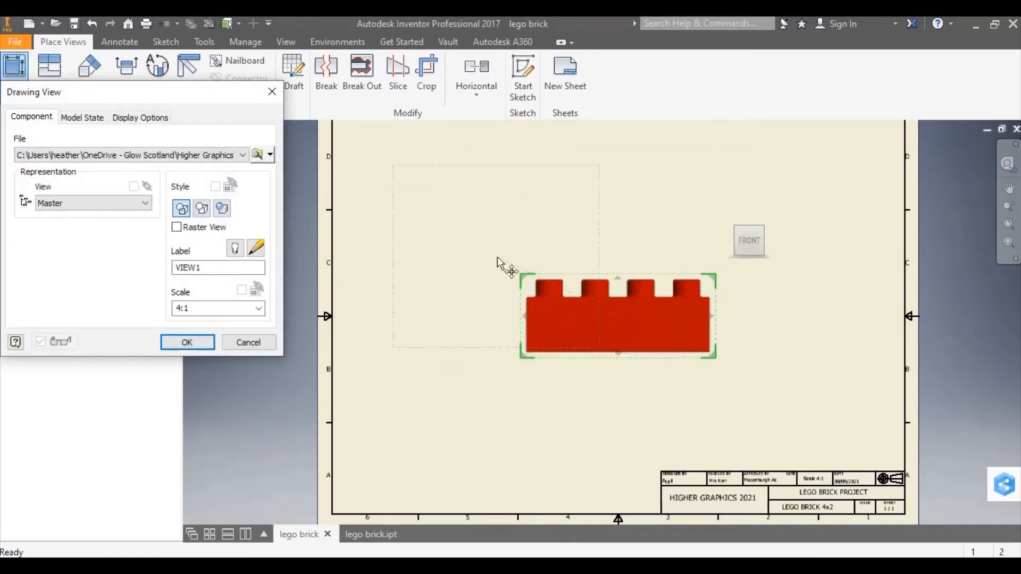
pyautogui.moveTo(208, 267); pyautogui.dragTo(164, 259)
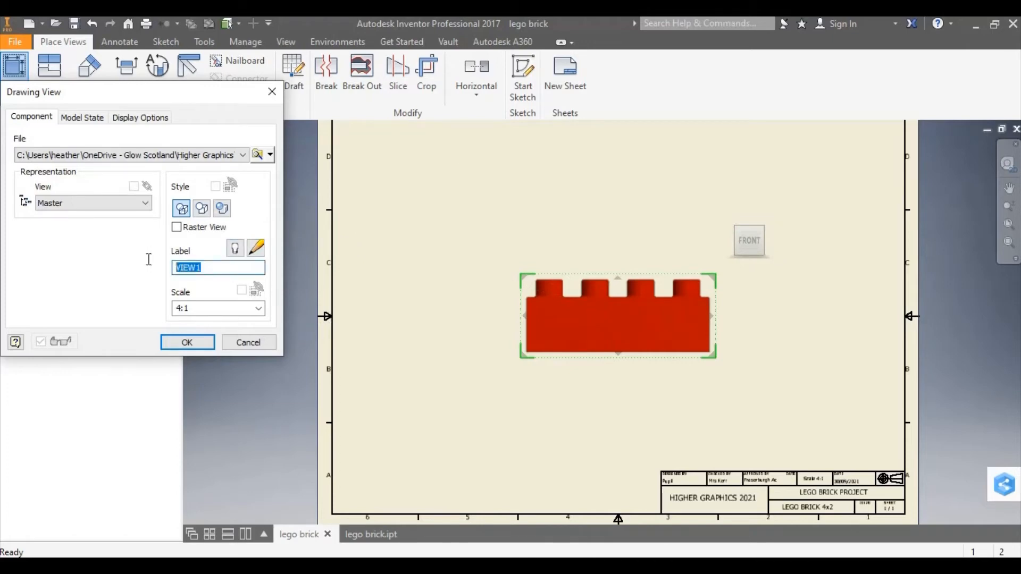
pyautogui.write('eLEVATION')
pyautogui.click(179, 342)
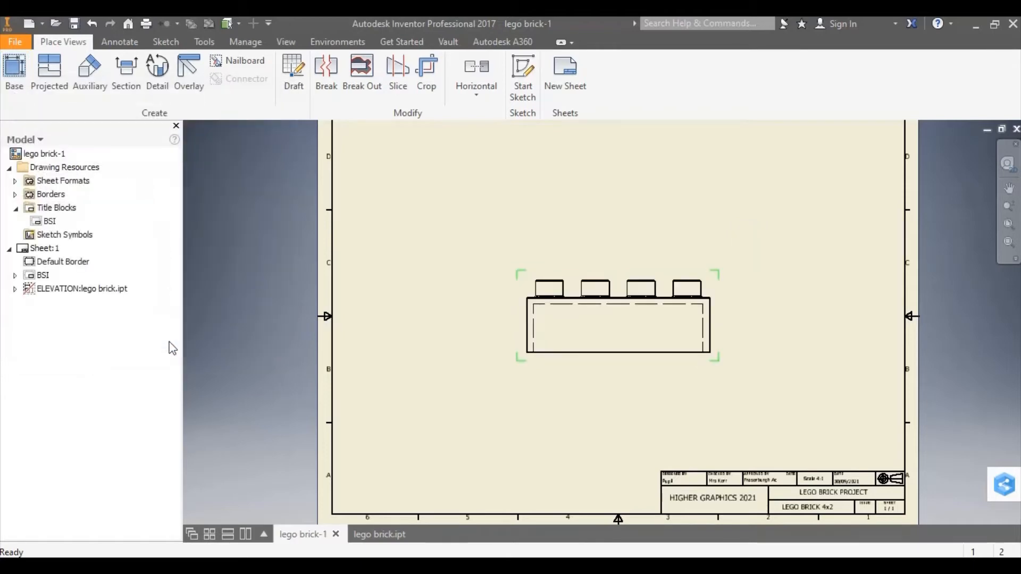
pyautogui.moveTo(658, 290); pyautogui.dragTo(489, 318)
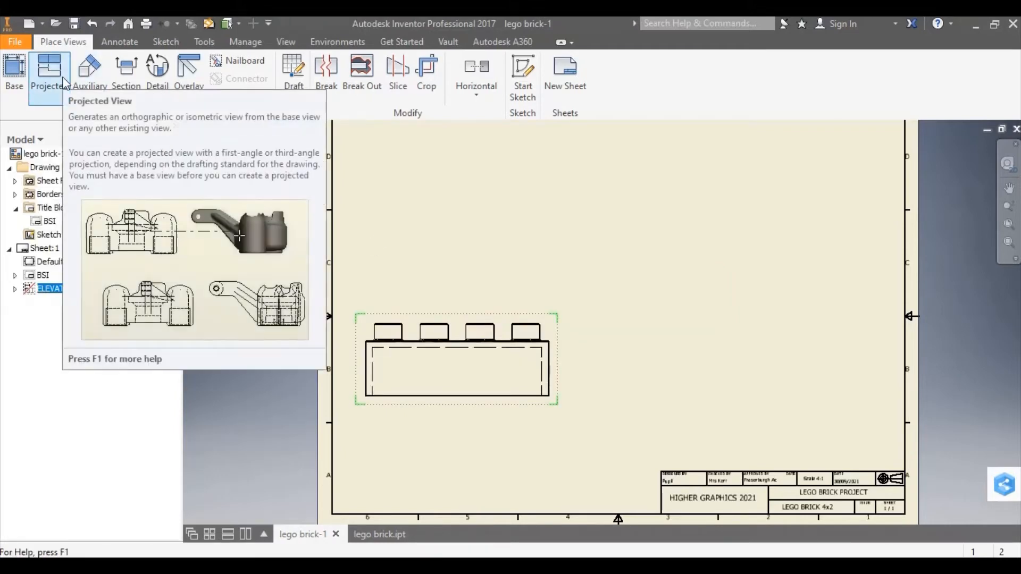
# Step: Project a plan above the elevation, an end view to its right and an isometric view in the sheet's upper-right area
pyautogui.click(63, 78)
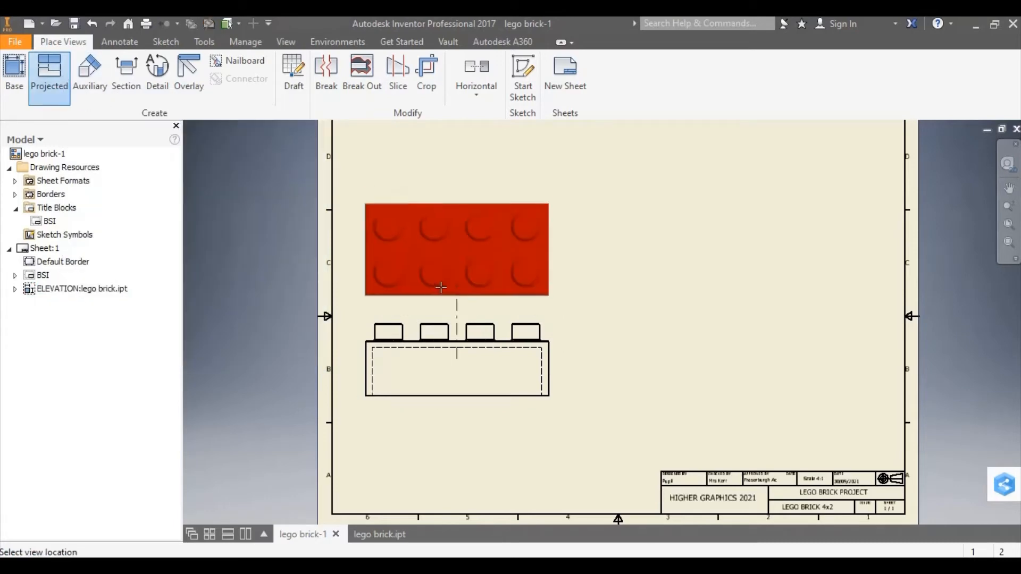
pyautogui.click(440, 239)
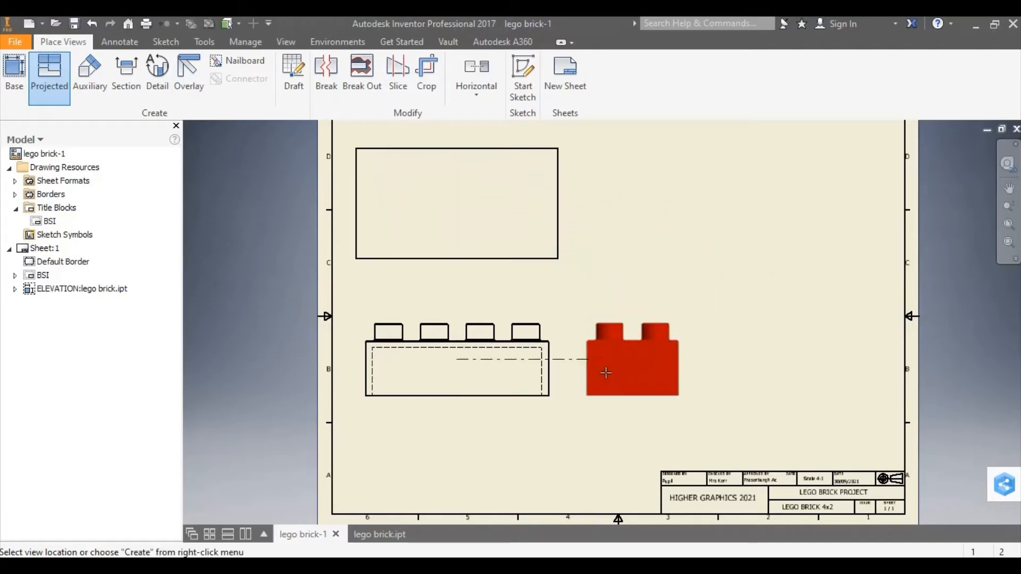
pyautogui.click(628, 372)
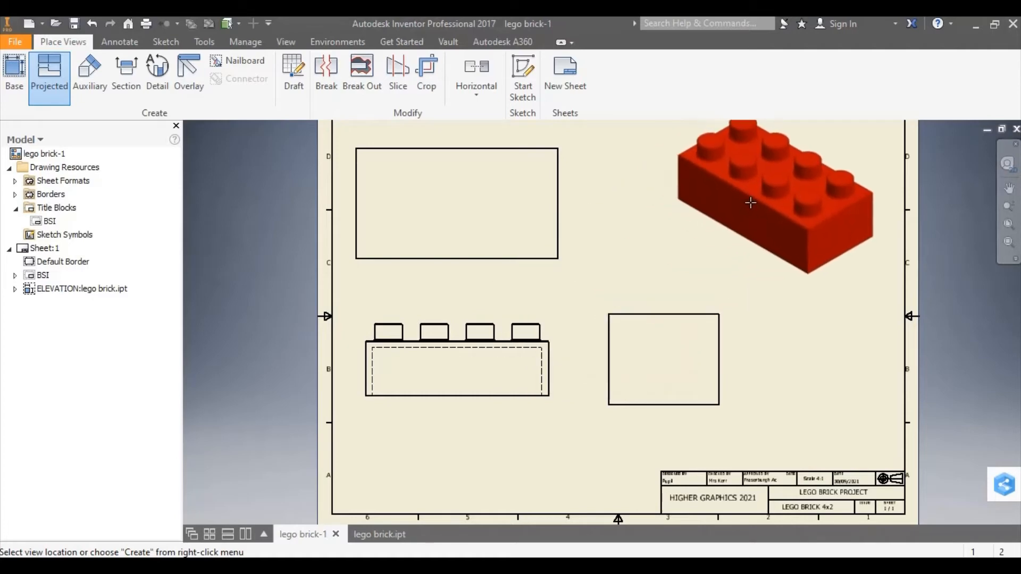
pyautogui.click(751, 203)
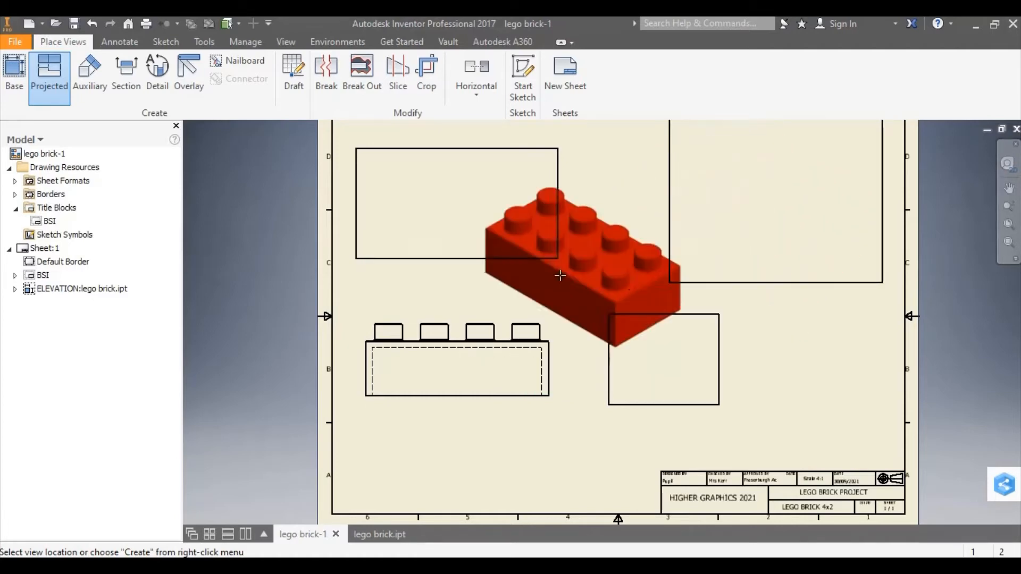
pyautogui.rightClick(600, 272)
pyautogui.click(651, 269)
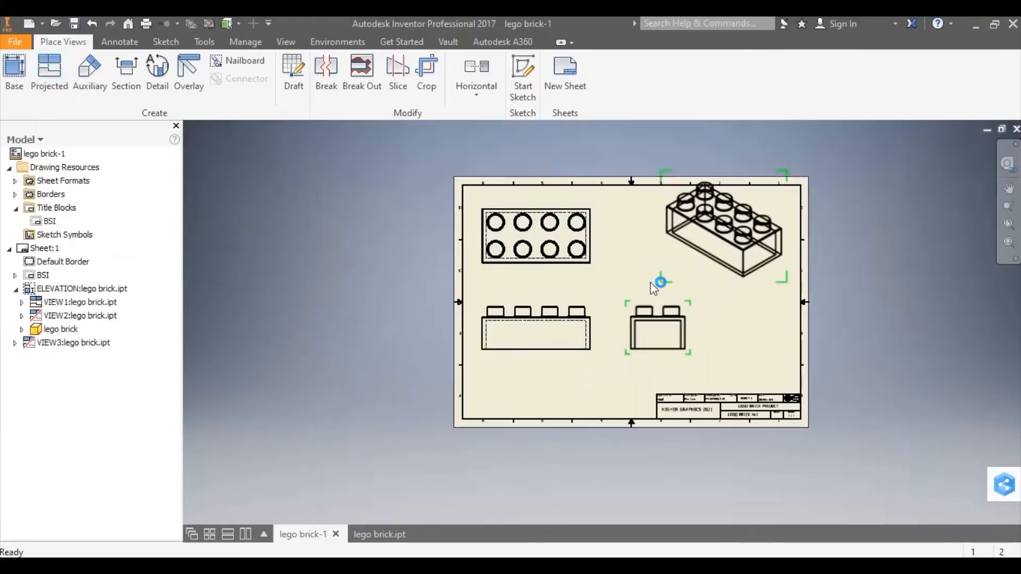
# Step: Change the isometric view's display style to shaded
pyautogui.scroll(1, 656, 284)
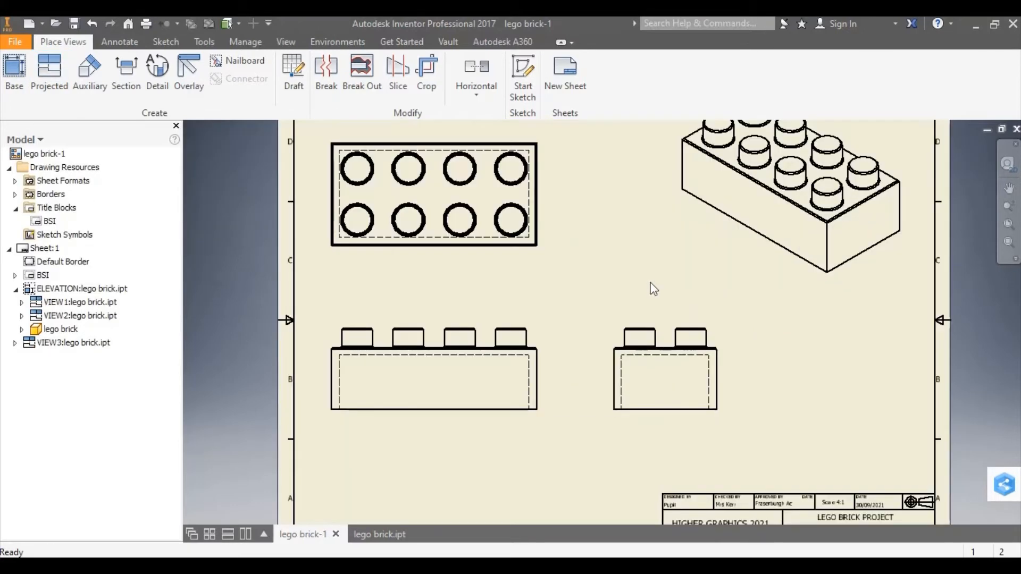
pyautogui.rightClick(869, 269)
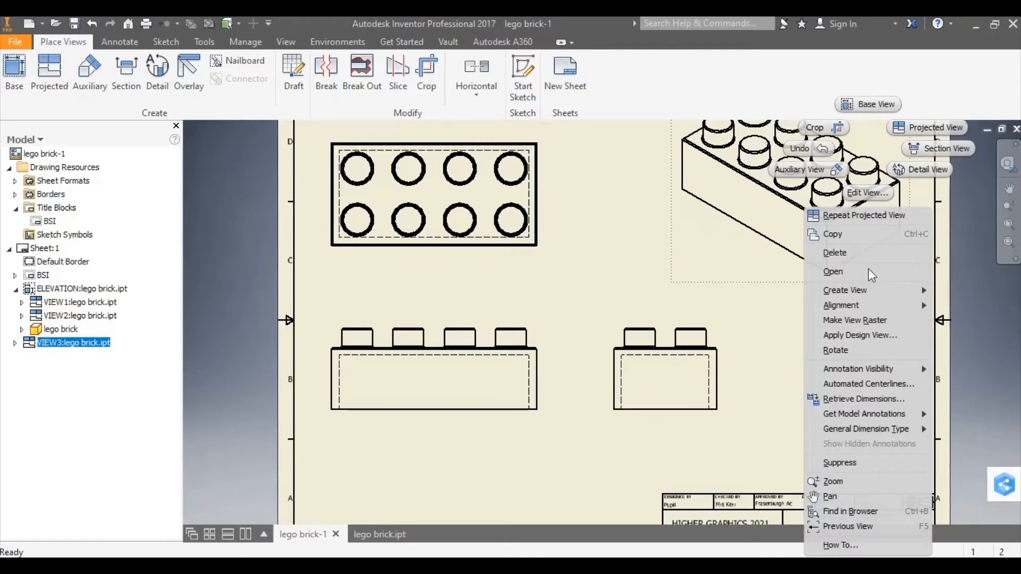
pyautogui.click(863, 193)
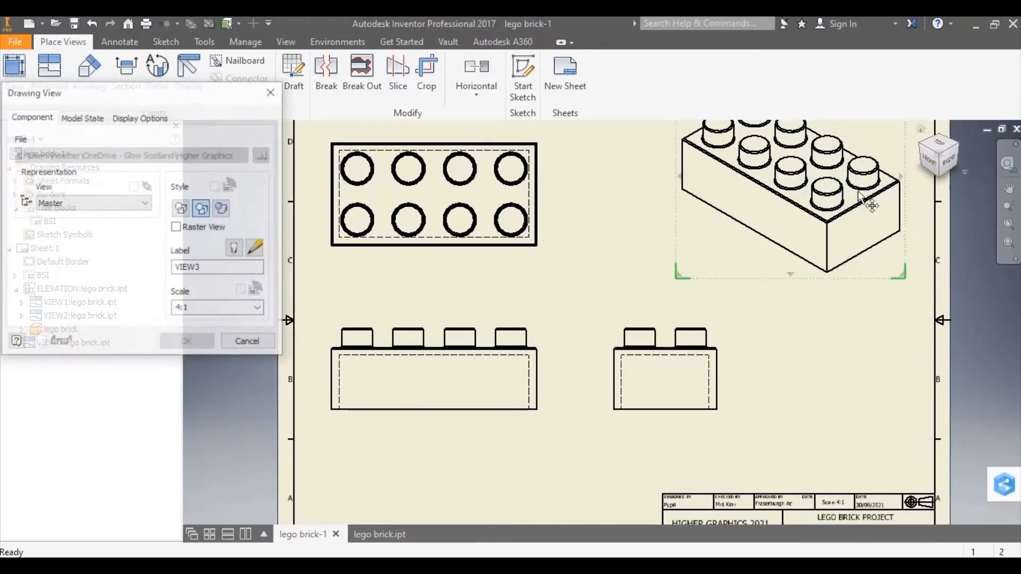
pyautogui.click(222, 215)
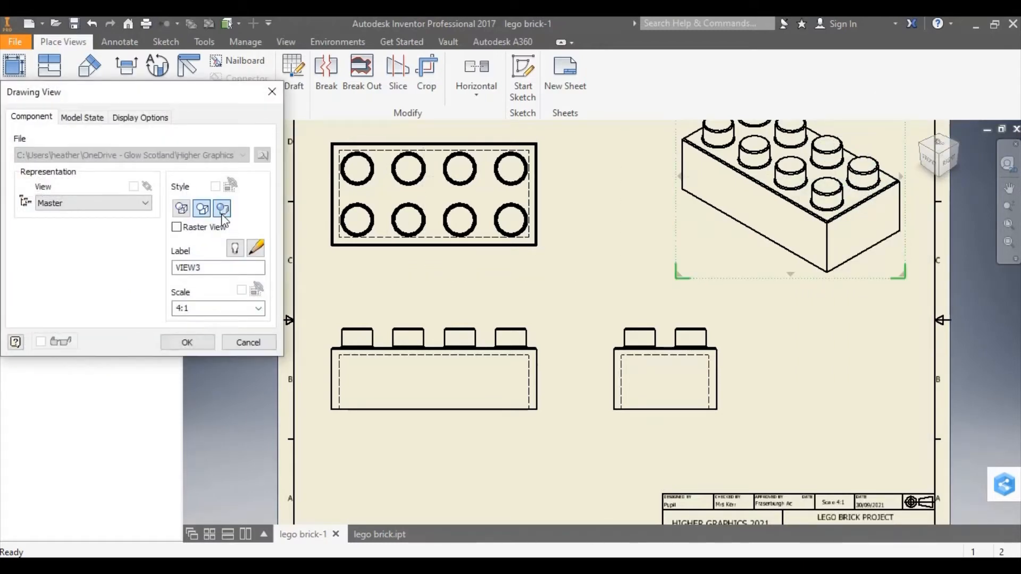
pyautogui.click(187, 342)
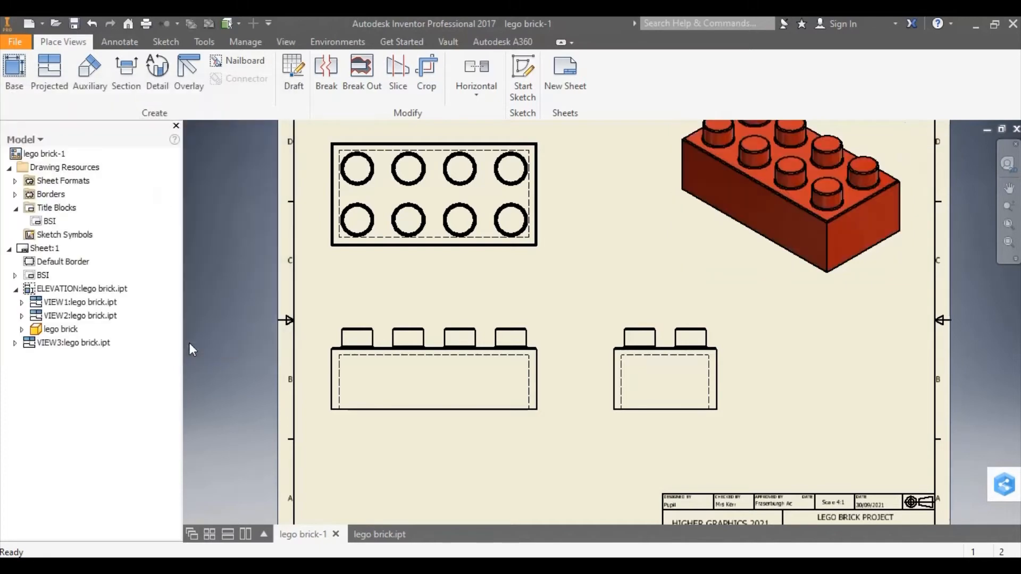
# Step: Move the isometric view down inside the sheet border and shift the elevation lower on the sheet
pyautogui.scroll(2, 732, 368)
pyautogui.scroll(-3, 732, 368)
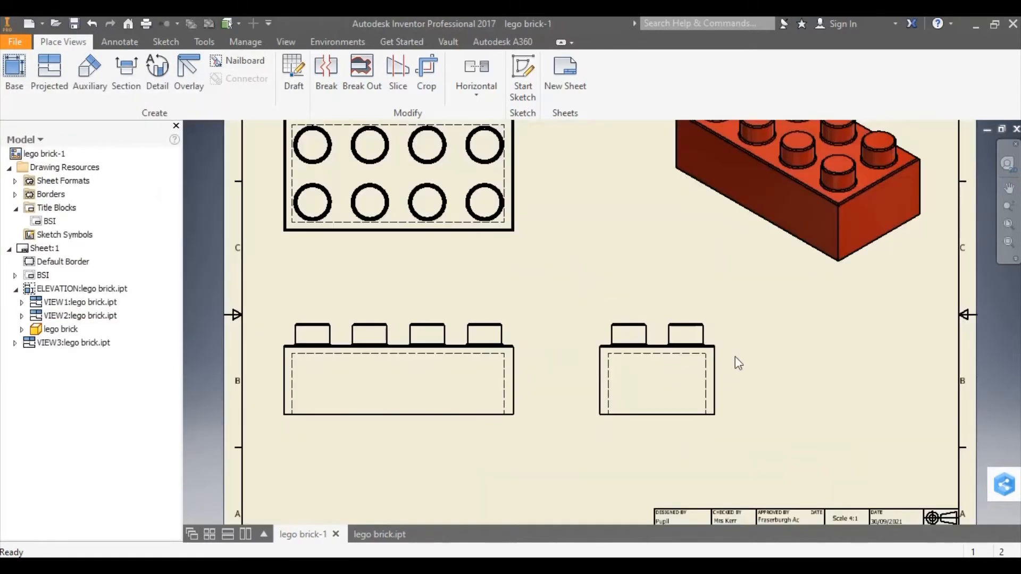
pyautogui.scroll(3, 735, 356)
pyautogui.click(772, 305)
pyautogui.moveTo(772, 304); pyautogui.dragTo(775, 324)
pyautogui.click(774, 360)
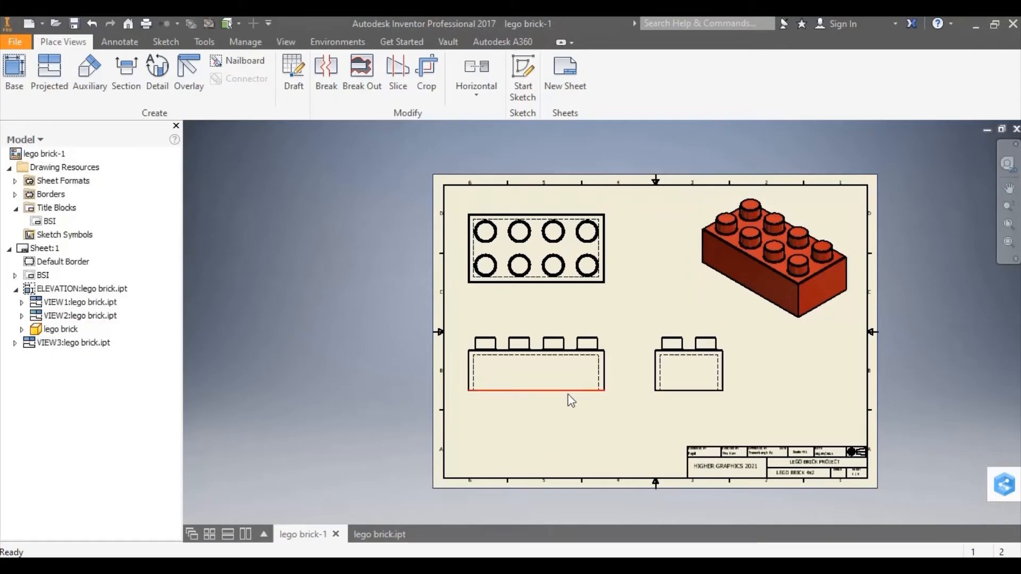
pyautogui.moveTo(570, 400); pyautogui.dragTo(573, 420)
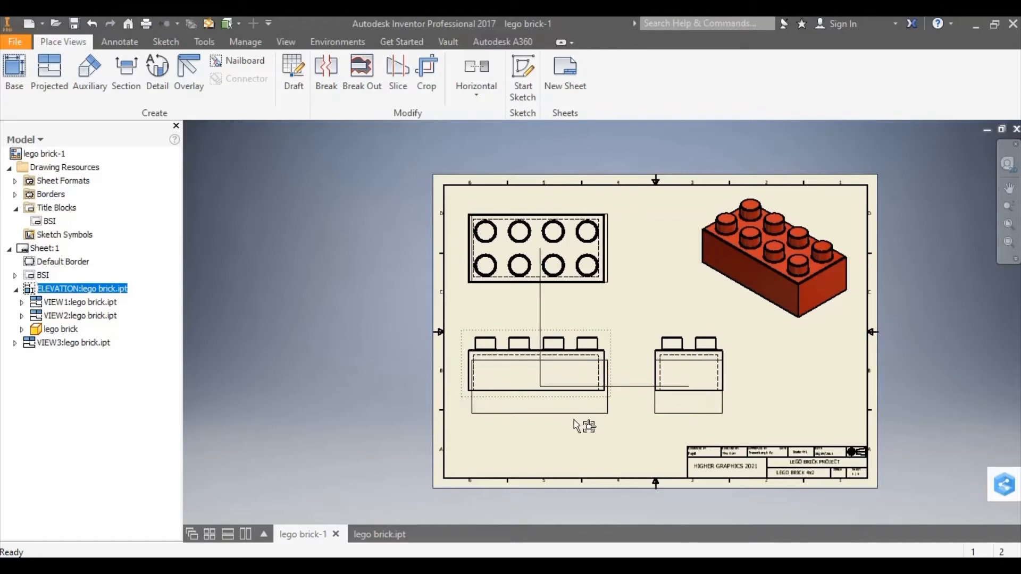
# Step: Break the end view's alignment with the elevation and try moving the end view independently
pyautogui.click(655, 387)
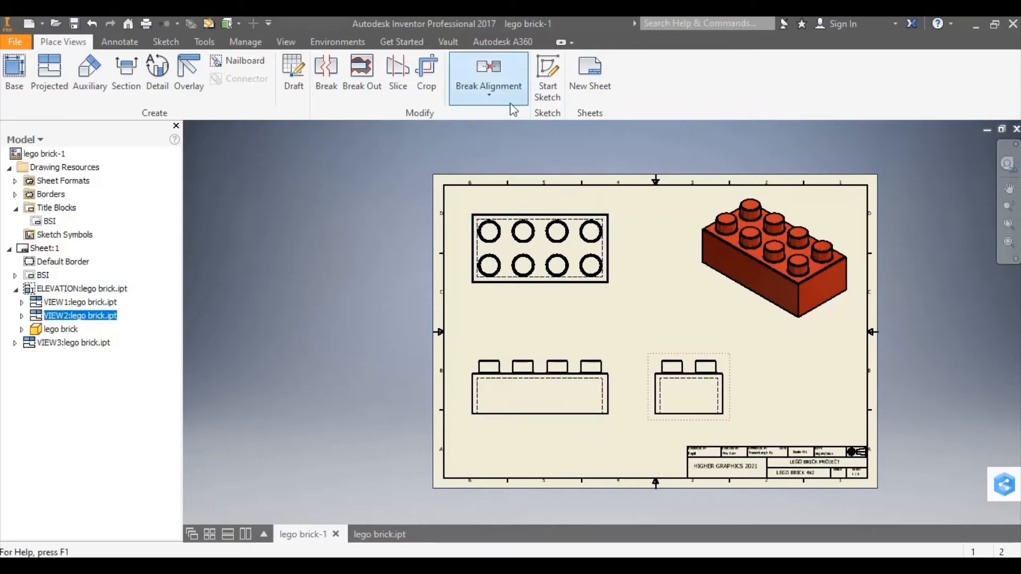
pyautogui.click(490, 72)
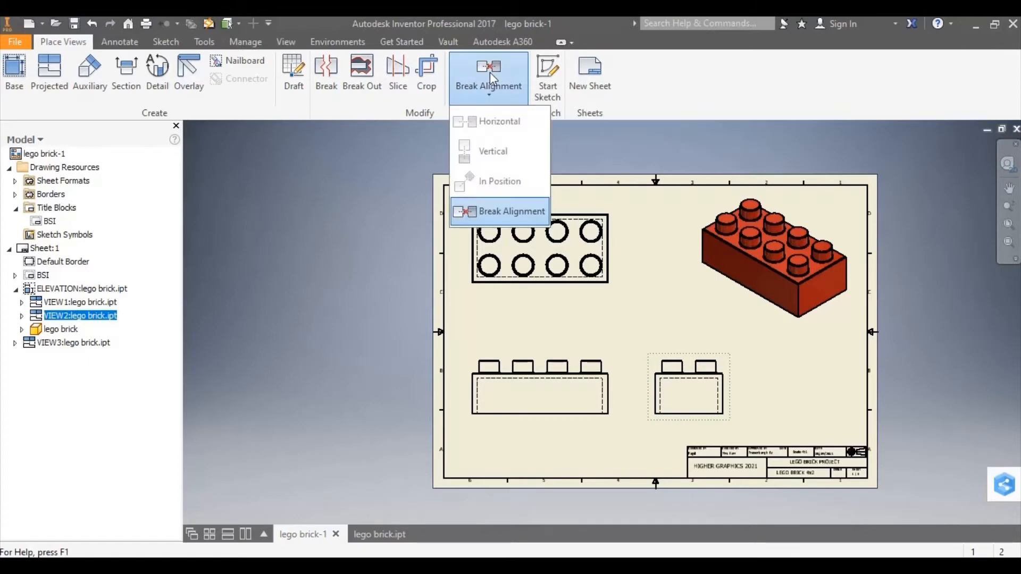
pyautogui.click(497, 211)
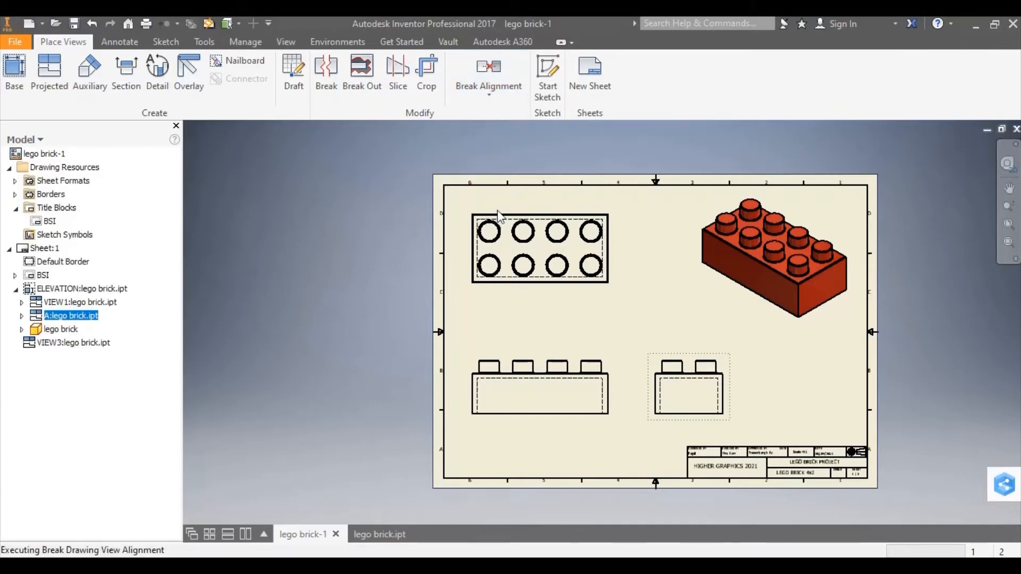
pyautogui.moveTo(652, 360)
pyautogui.mouseDown()
pyautogui.moveTo(649, 323)
pyautogui.moveTo(649, 365)
pyautogui.mouseUp()
# Step: Delete the projected end view beside the elevation
pyautogui.scroll(1, 729, 360)
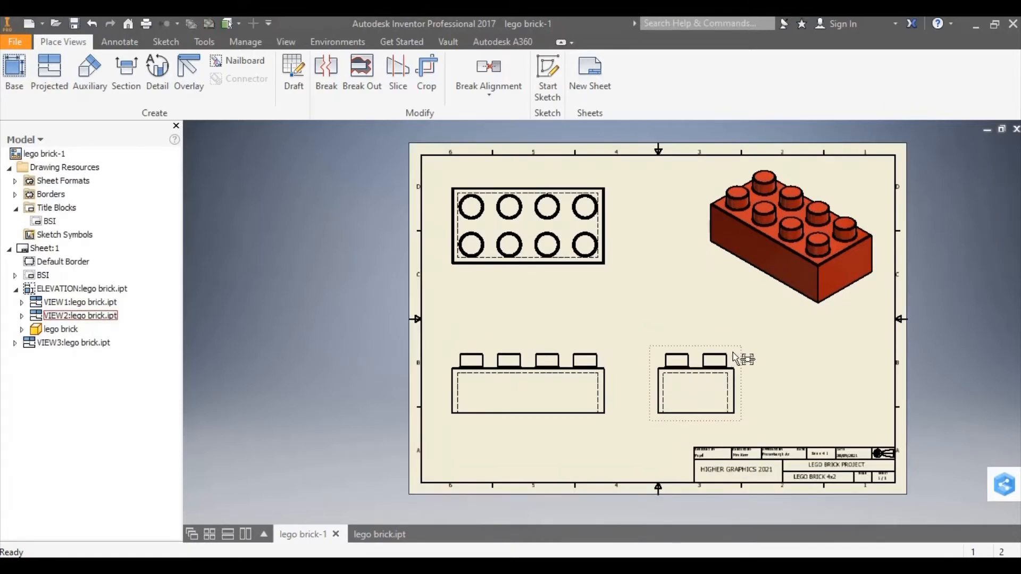
pyautogui.rightClick(734, 355)
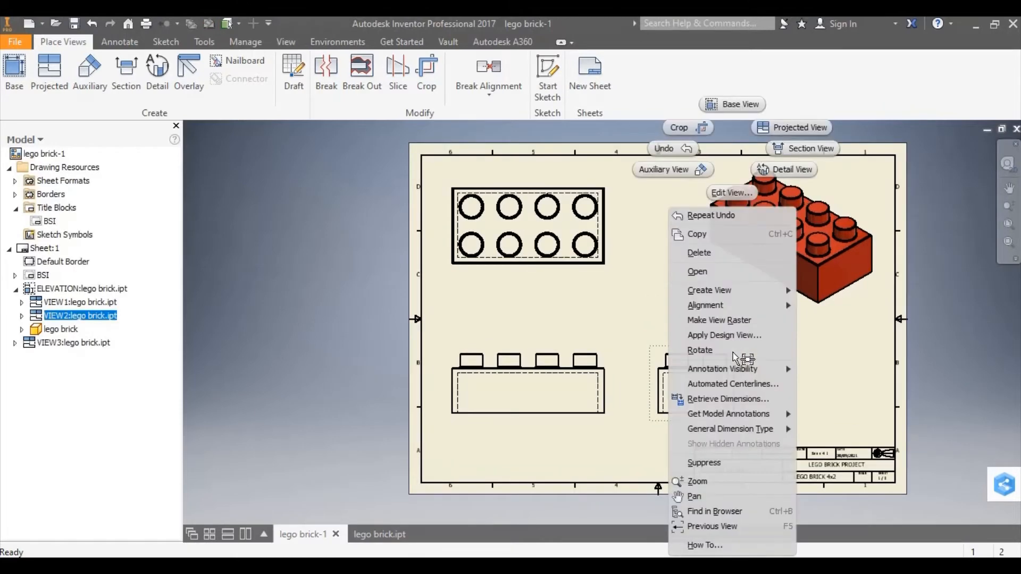
pyautogui.click(715, 254)
pyautogui.click(497, 326)
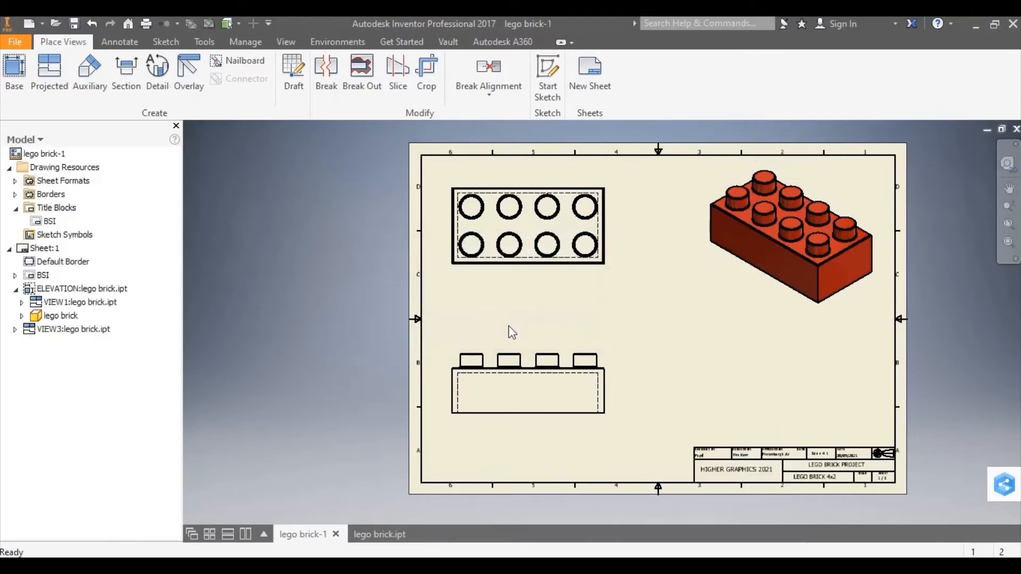
# Step: Create a full-depth projected section view at 4:1 from a vertical cutting line through the elevation's rightmost stud
pyautogui.click(138, 79)
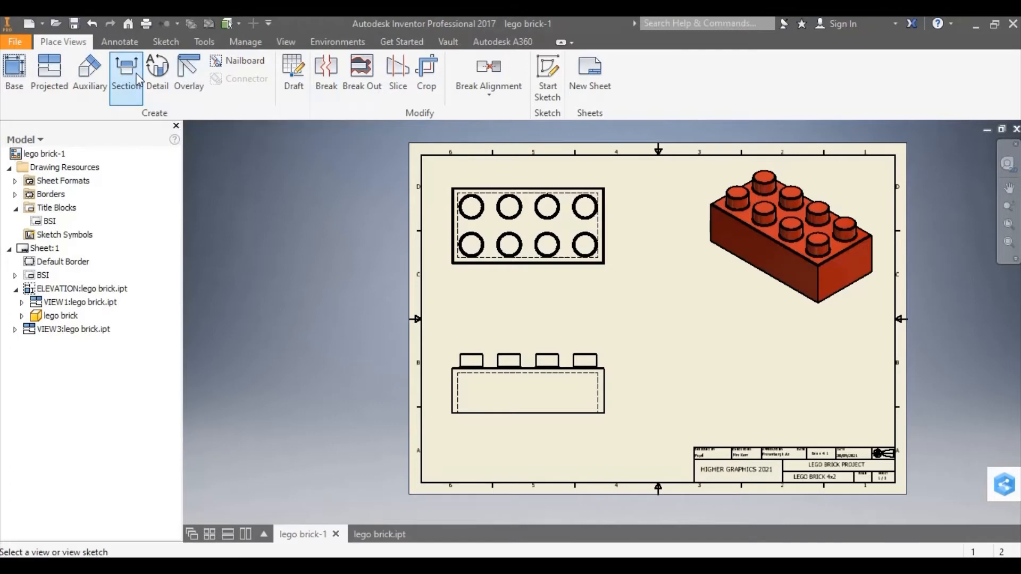
pyautogui.click(608, 361)
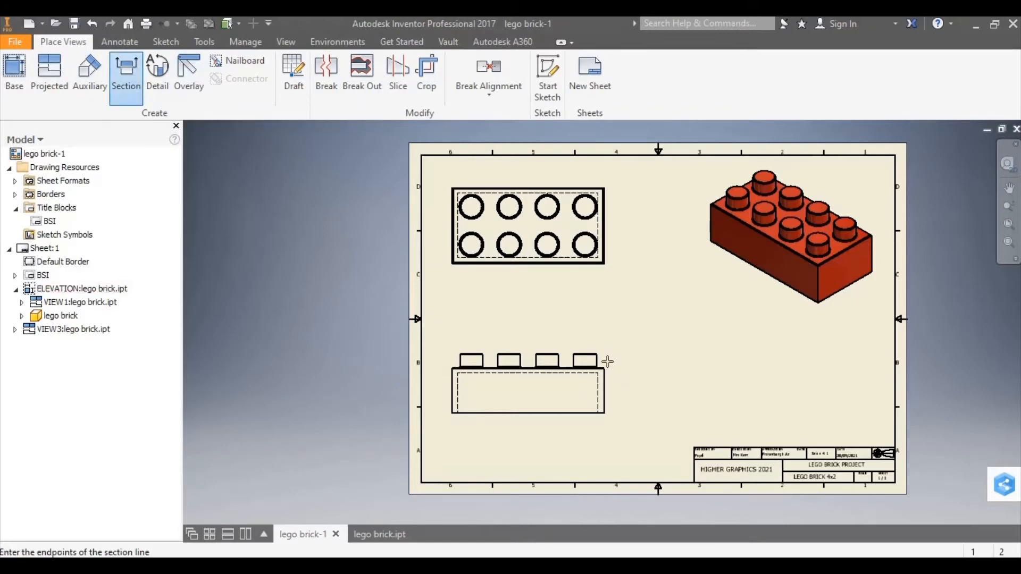
pyautogui.click(586, 335)
pyautogui.click(586, 430)
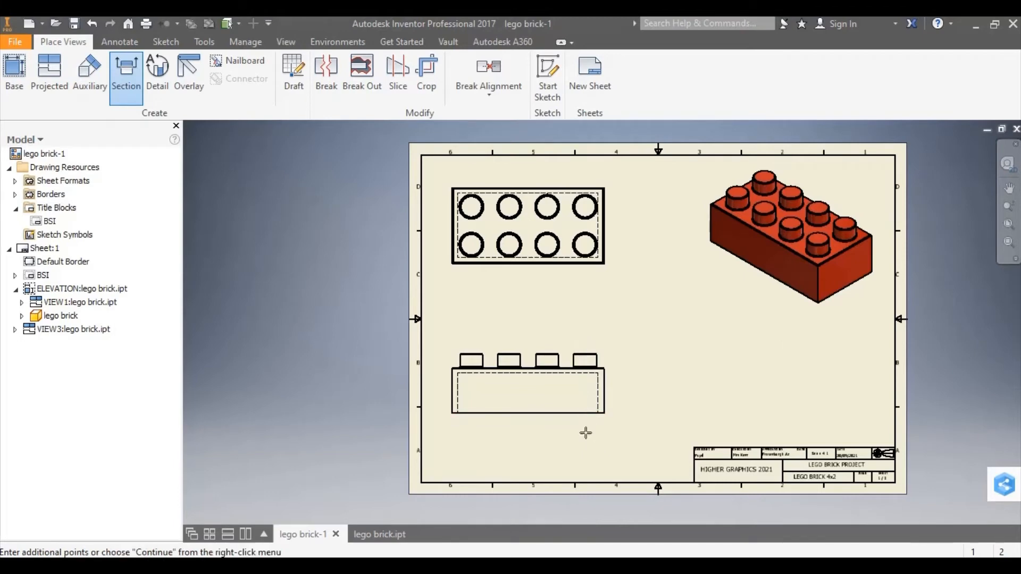
pyautogui.rightClick(609, 424)
pyautogui.click(667, 425)
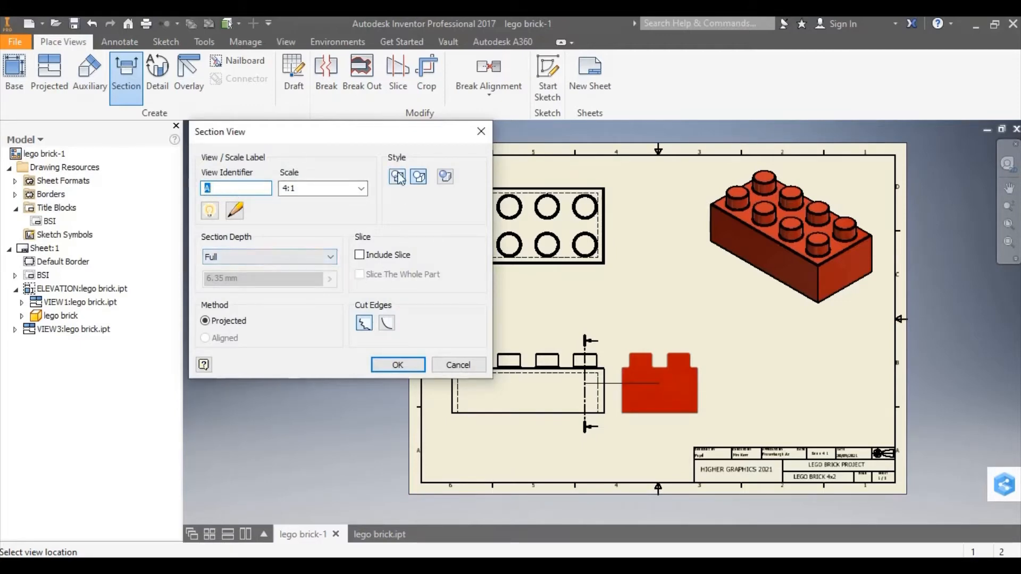
pyautogui.click(398, 365)
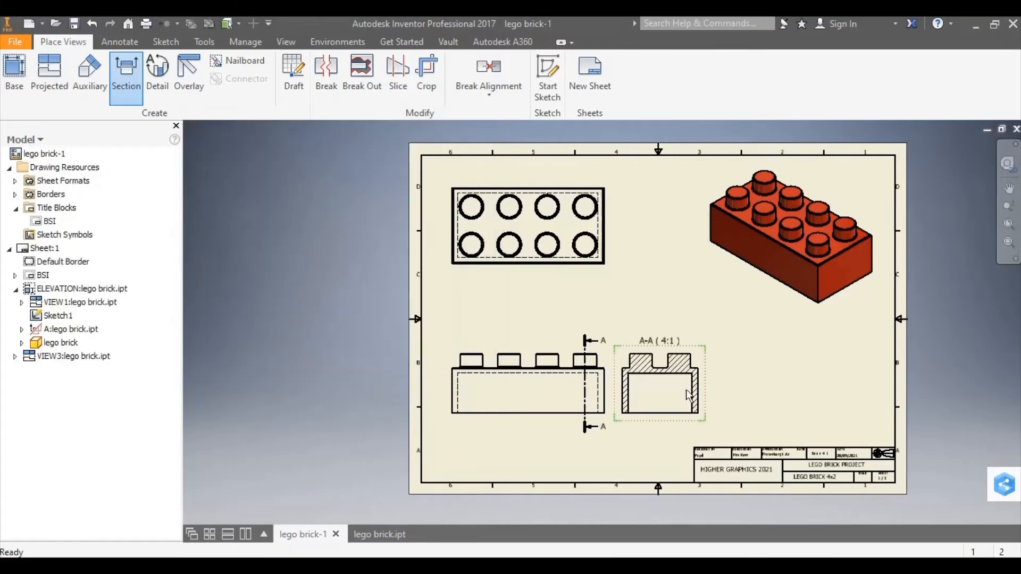
# Step: Move the section view further right of the elevation and place its label beneath the view
pyautogui.moveTo(700, 354); pyautogui.dragTo(746, 360)
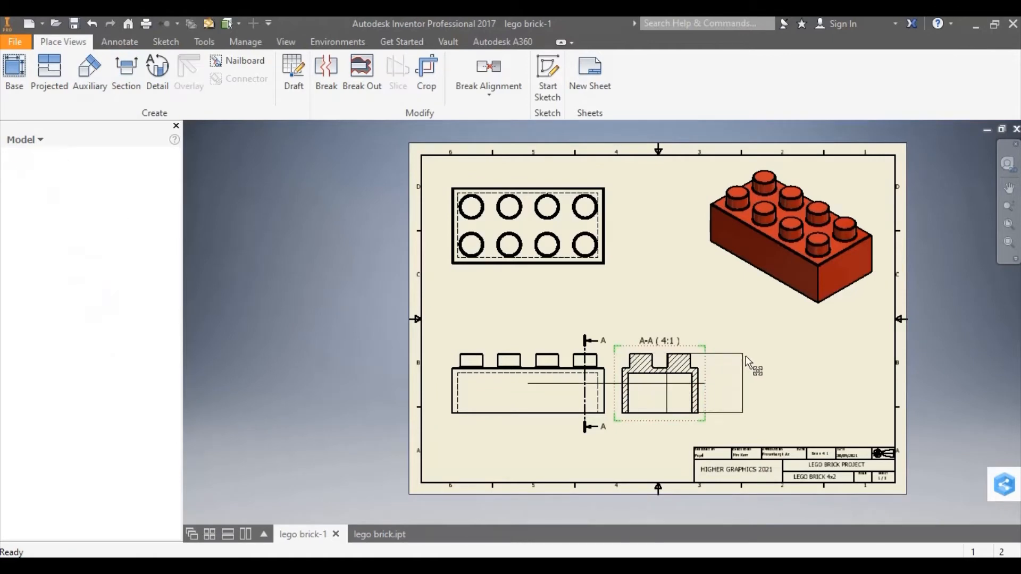
pyautogui.click(796, 393)
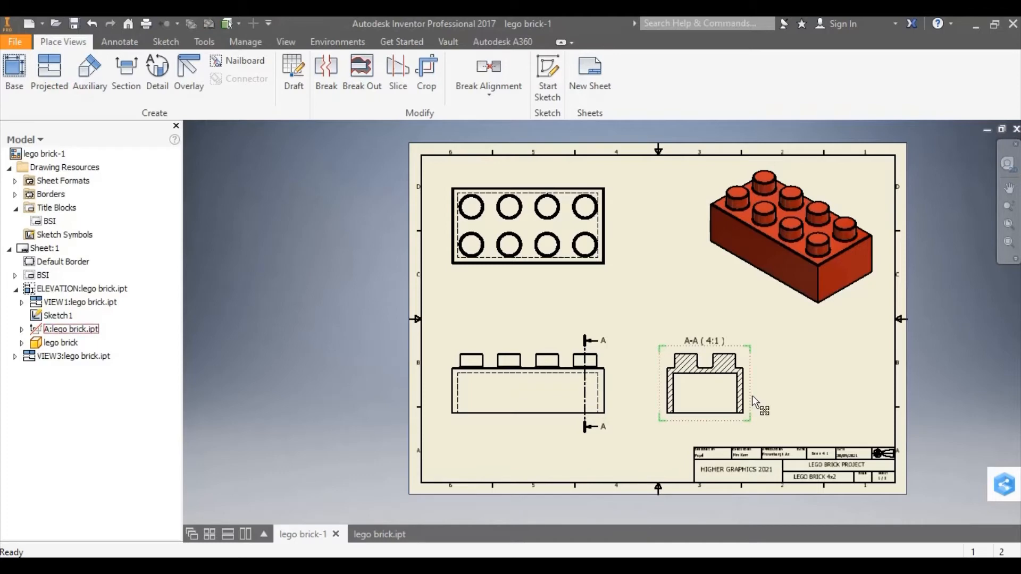
pyautogui.moveTo(716, 348); pyautogui.dragTo(710, 428)
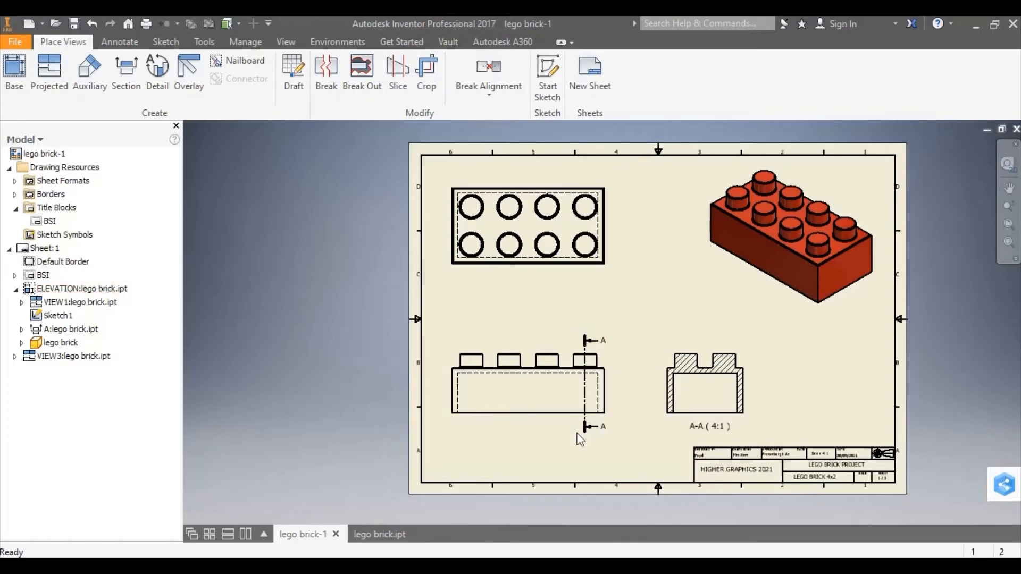
# Step: Delete section view A-A together with its cutting line on the elevation
pyautogui.click(747, 353)
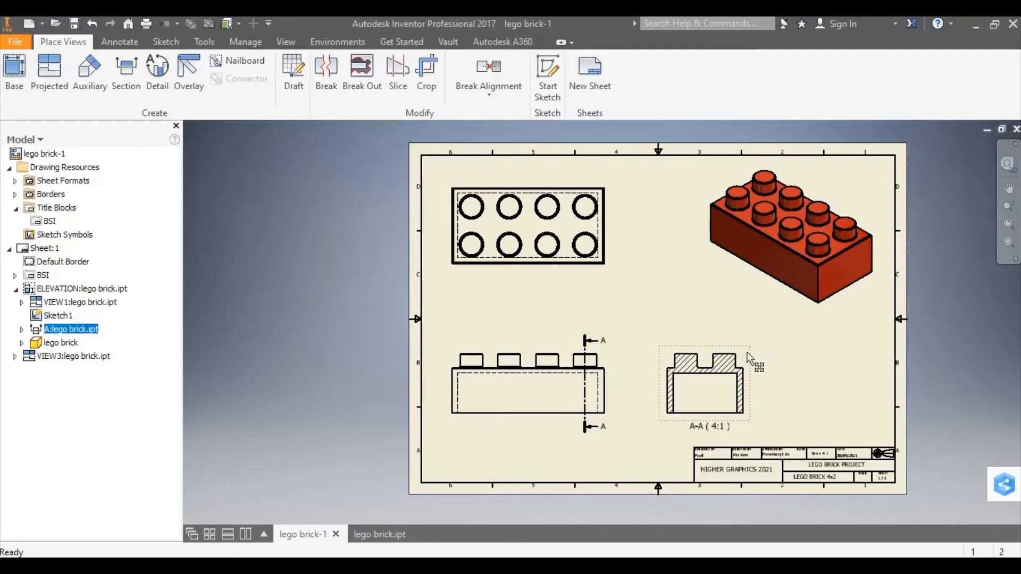
pyautogui.rightClick(747, 352)
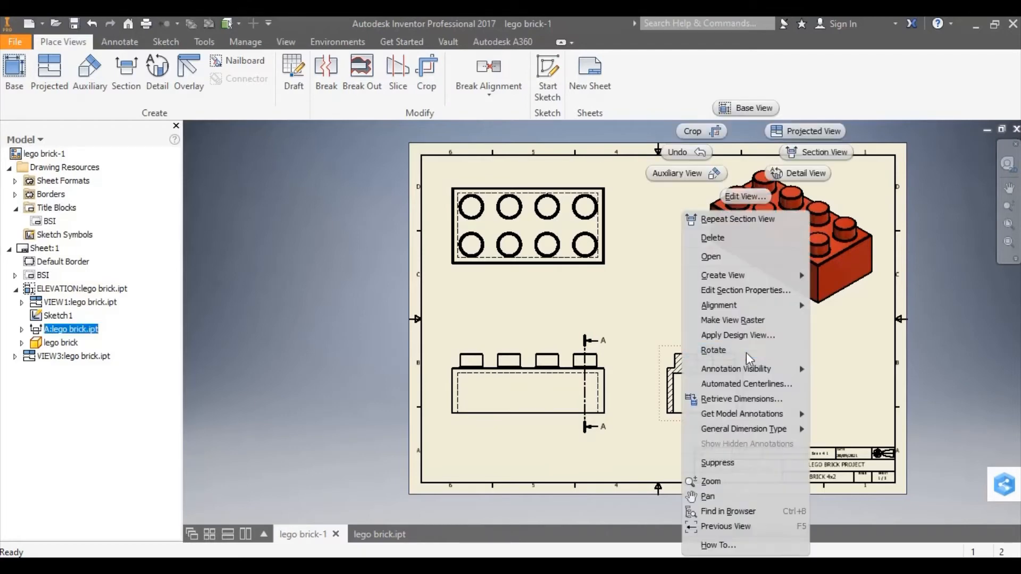
pyautogui.click(726, 238)
pyautogui.click(497, 326)
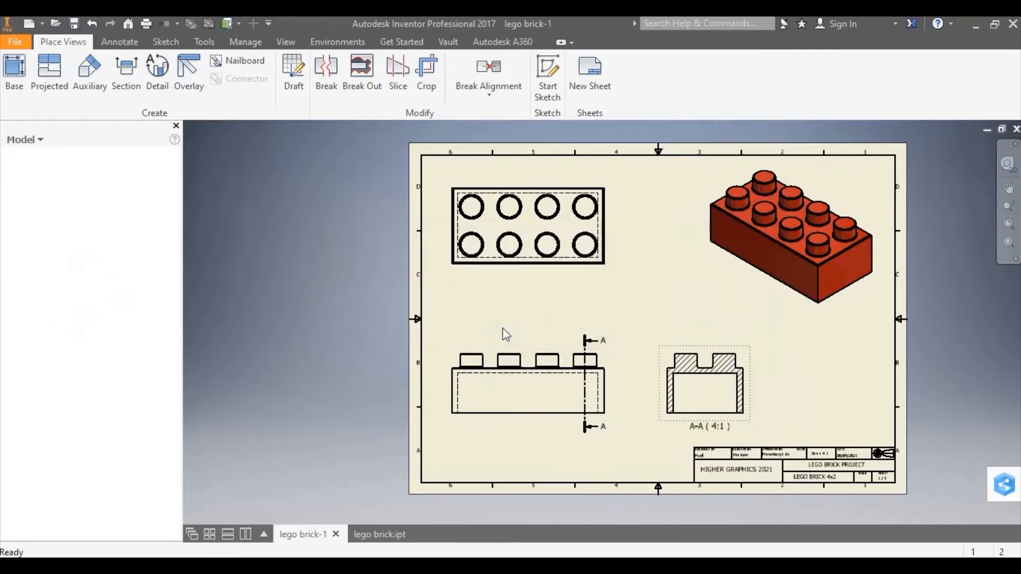
# Step: Create a stepped section view at 4:1, cutting down through the elevation's third stud, across the body and down past its right end
pyautogui.click(132, 79)
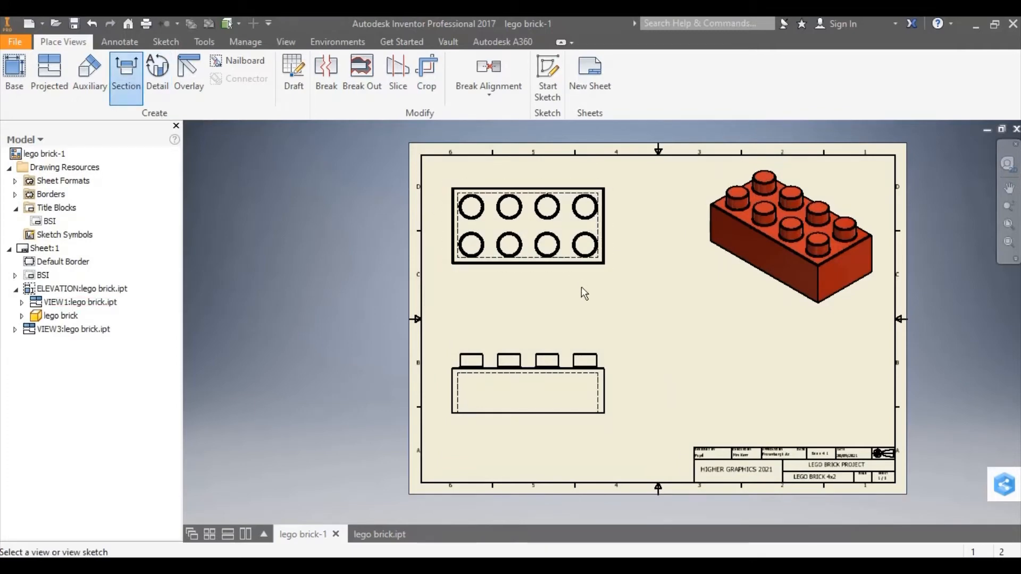
pyautogui.press('Escape')
pyautogui.click(128, 92)
pyautogui.click(553, 351)
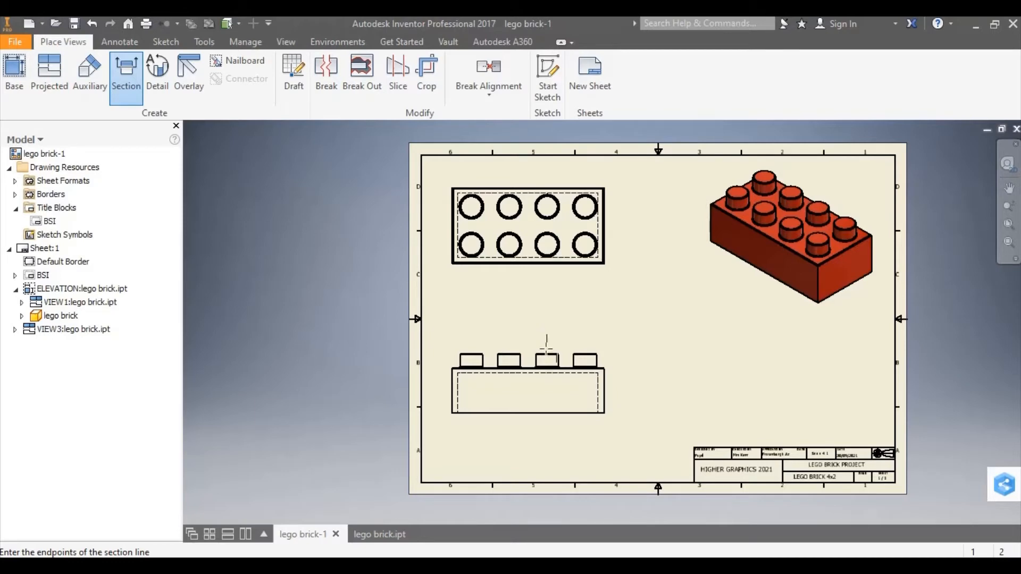
pyautogui.click(546, 387)
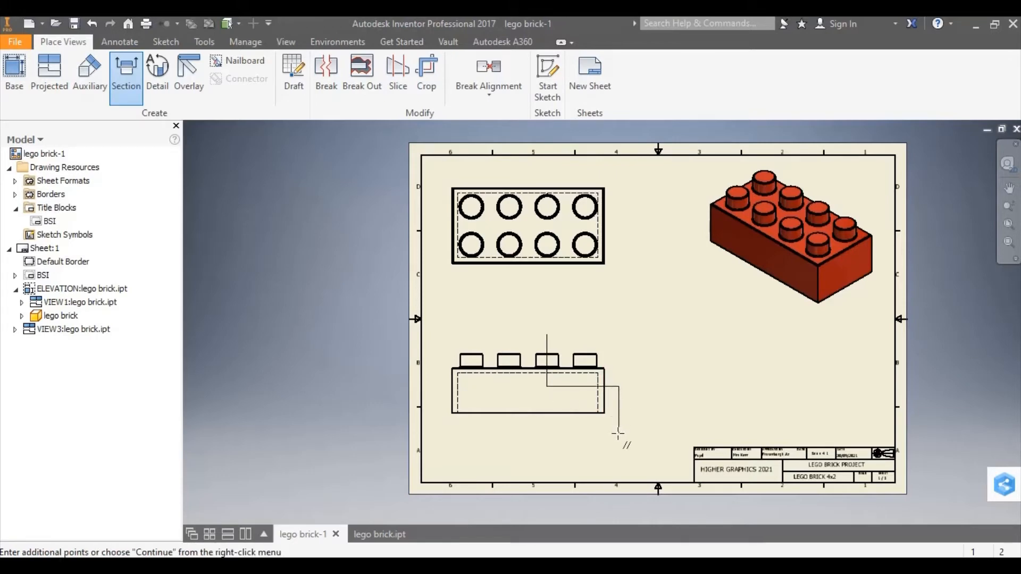
pyautogui.rightClick(673, 424)
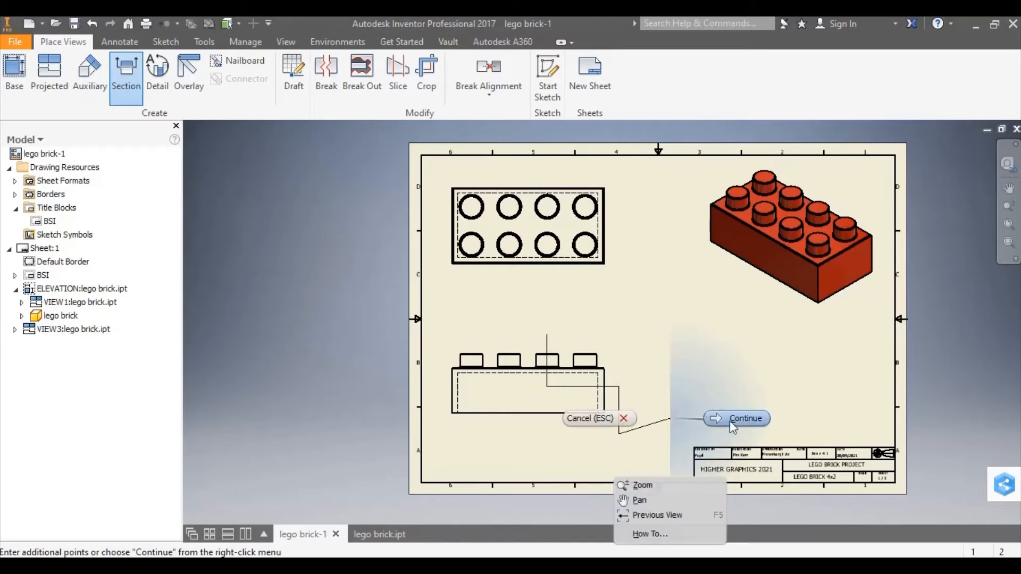
pyautogui.click(730, 421)
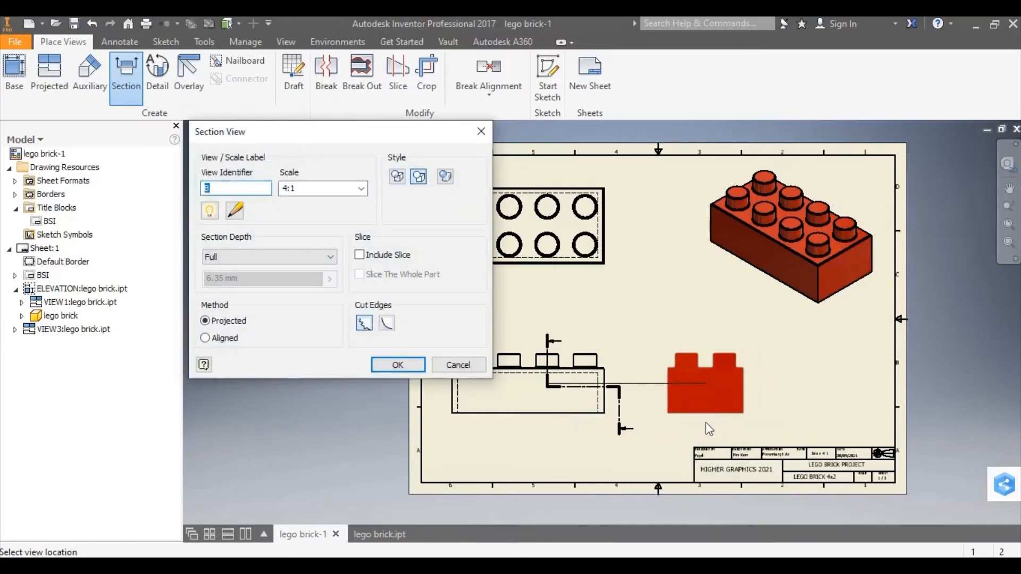
pyautogui.click(706, 424)
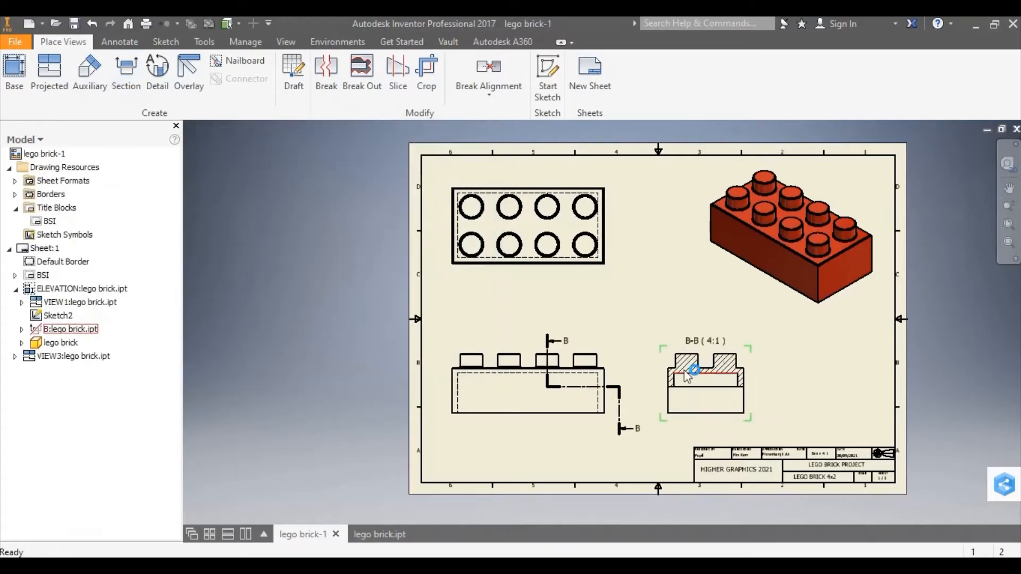
# Step: Delete stepped section view B-B together with its cutting line on the elevation
pyautogui.moveTo(608, 385)
pyautogui.mouseDown()
pyautogui.moveTo(555, 386)
pyautogui.moveTo(593, 393)
pyautogui.mouseUp()
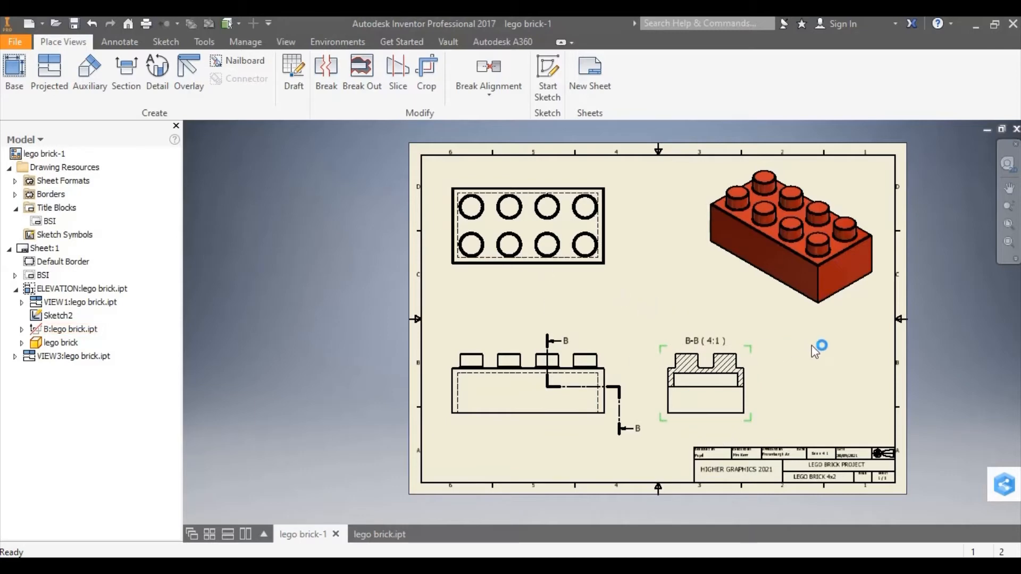
pyautogui.rightClick(746, 349)
pyautogui.click(713, 253)
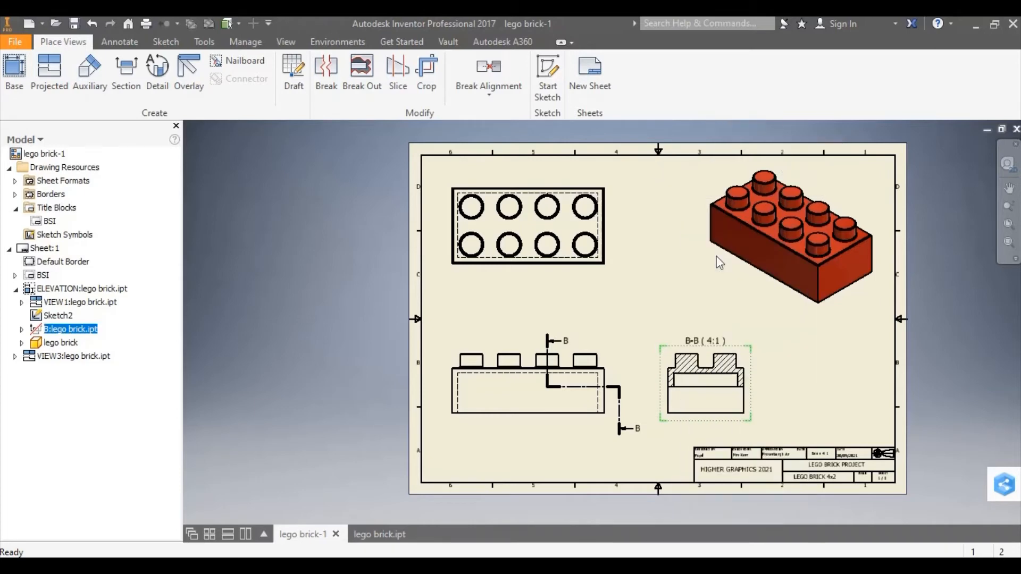
pyautogui.click(496, 326)
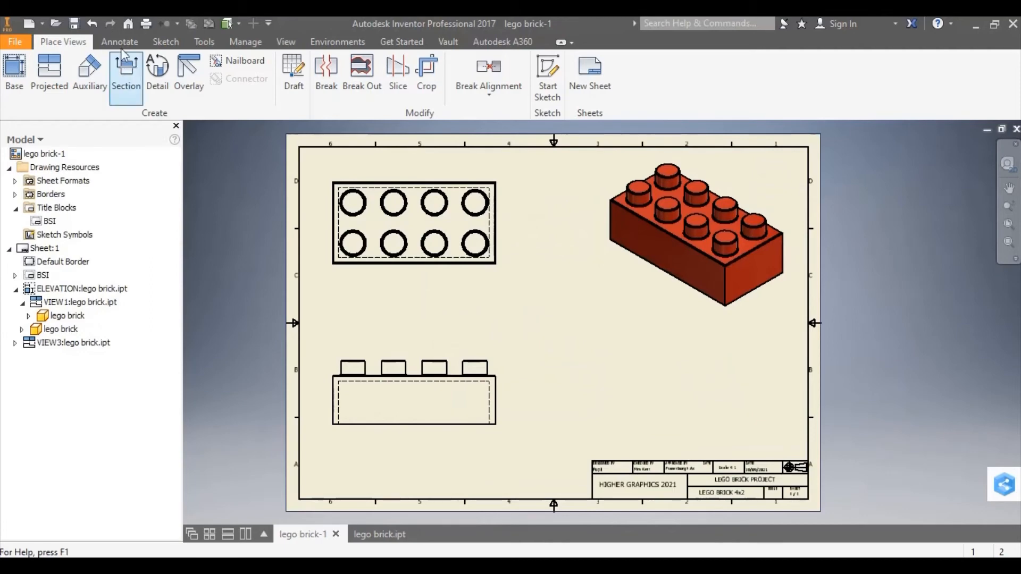
# Step: Sketch an interpolation spline on the elevation, starting above the rightmost stud, curving down its left side and through the body to the right wall
pyautogui.click(159, 45)
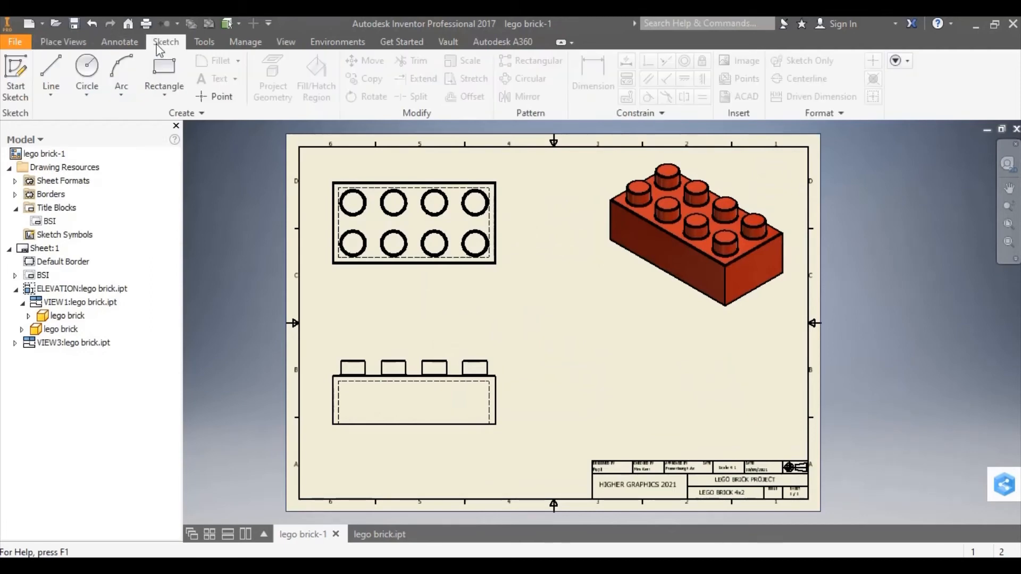
pyautogui.click(48, 99)
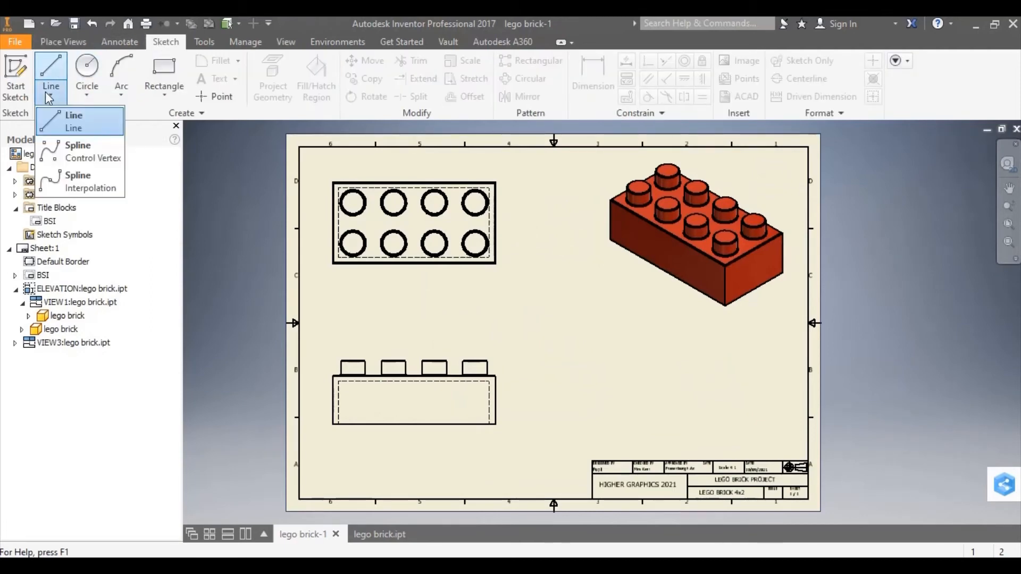
pyautogui.click(85, 178)
pyautogui.click(495, 369)
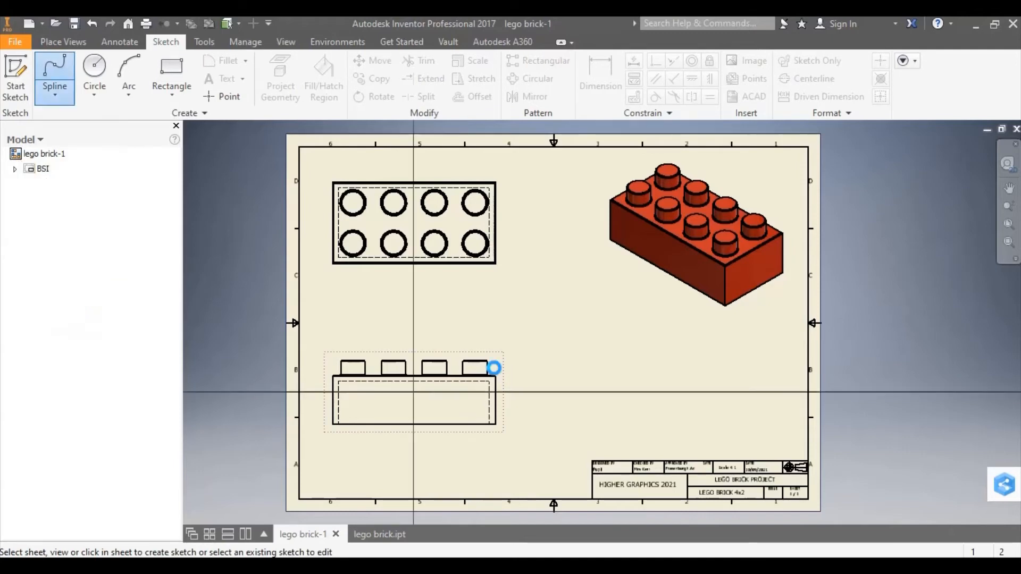
pyautogui.scroll(5, 495, 371)
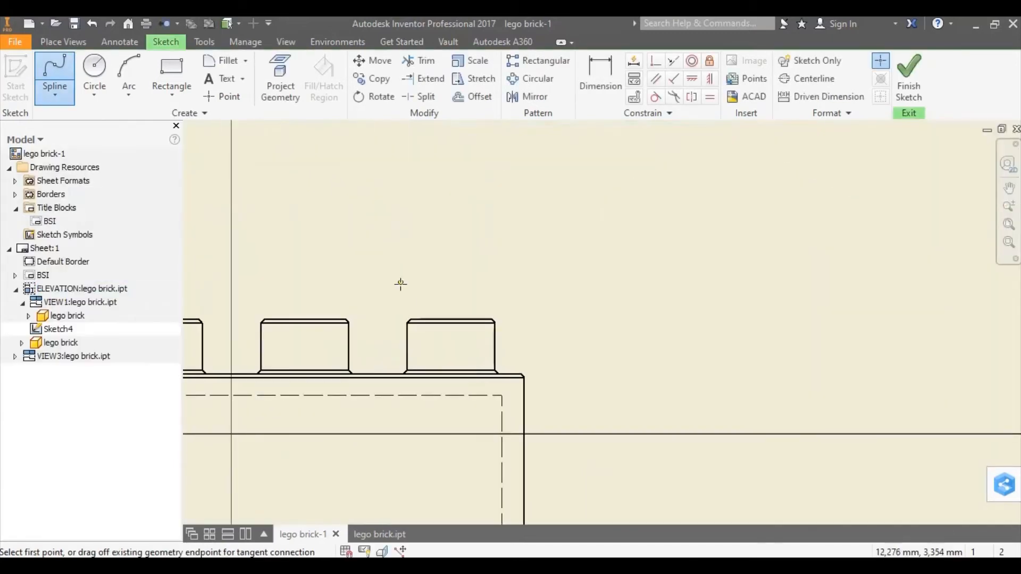
pyautogui.click(407, 282)
pyautogui.click(379, 315)
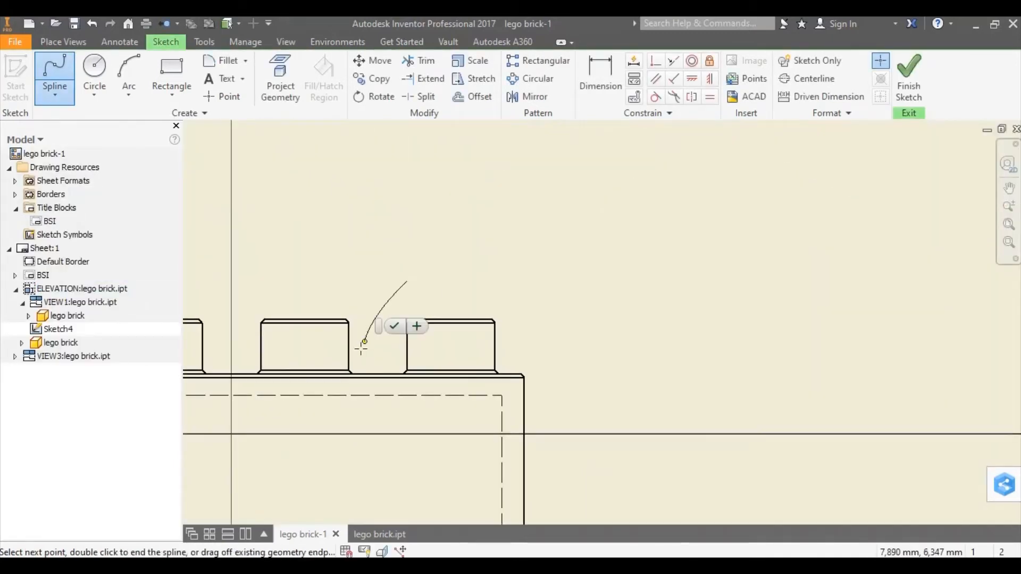
pyautogui.click(364, 352)
pyautogui.click(375, 388)
pyautogui.click(365, 437)
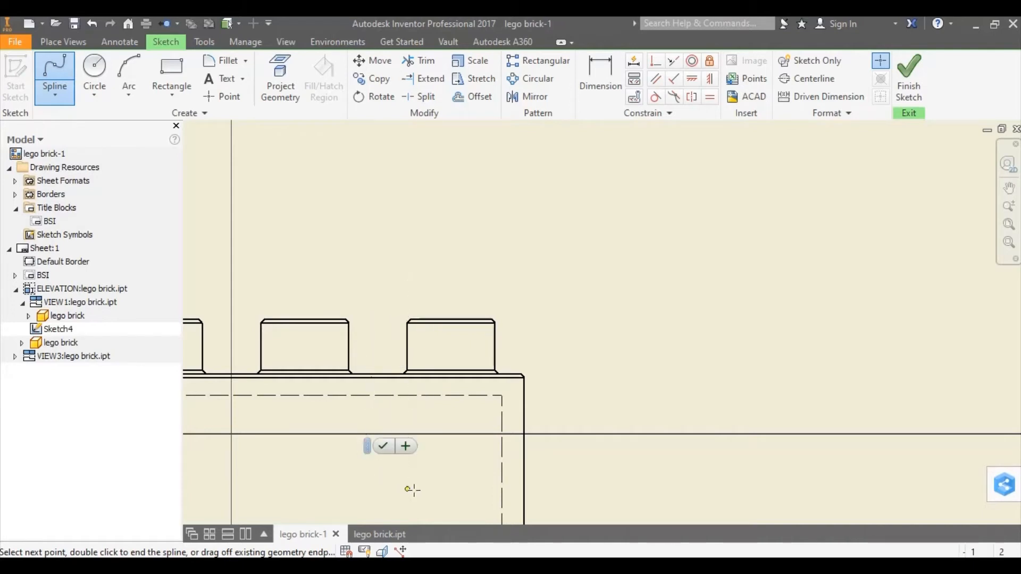
pyautogui.click(410, 488)
pyautogui.click(456, 478)
pyautogui.click(508, 471)
pyautogui.click(524, 481)
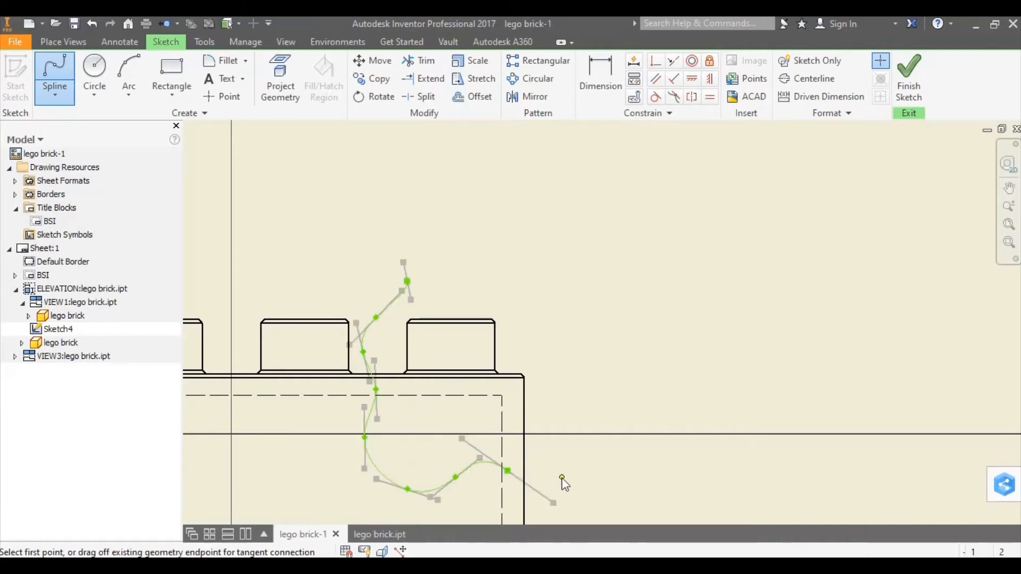
# Step: Close the spline outline outside the elevation's right end and over the stud back to its start point, and finish the sketch
pyautogui.click(508, 470)
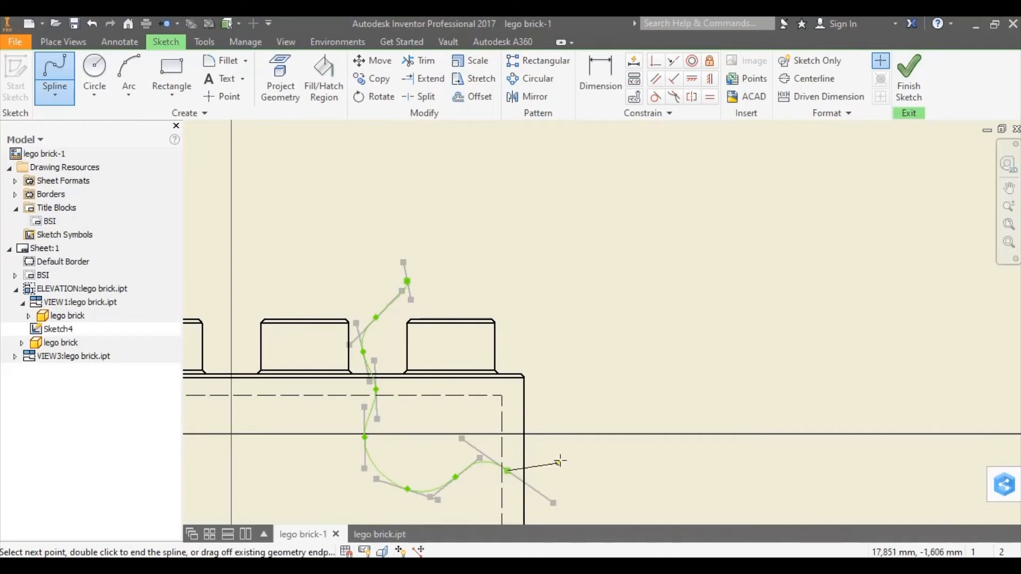
pyautogui.click(573, 400)
pyautogui.click(559, 332)
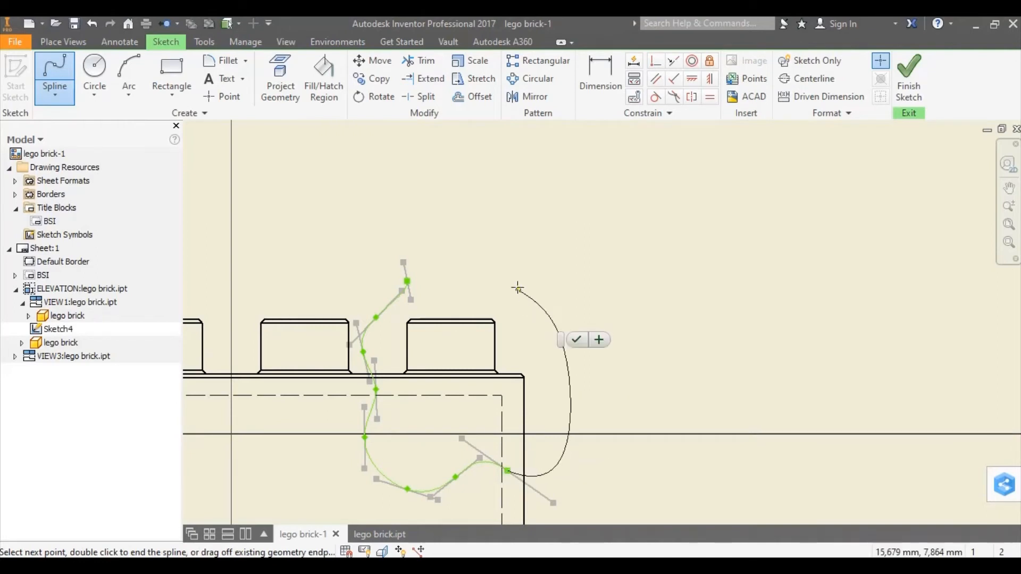
pyautogui.click(468, 257)
pyautogui.click(407, 281)
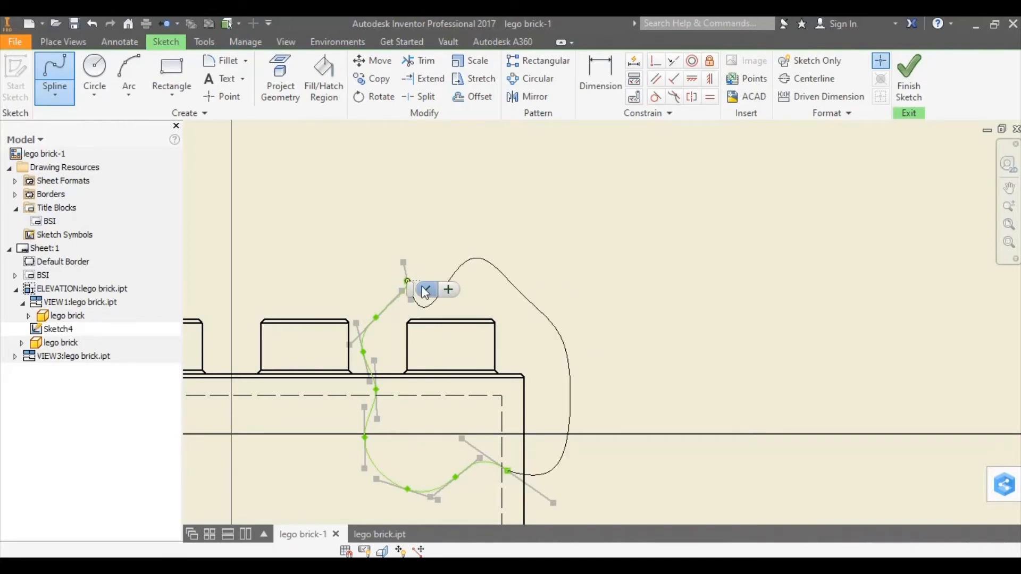
pyautogui.click(426, 290)
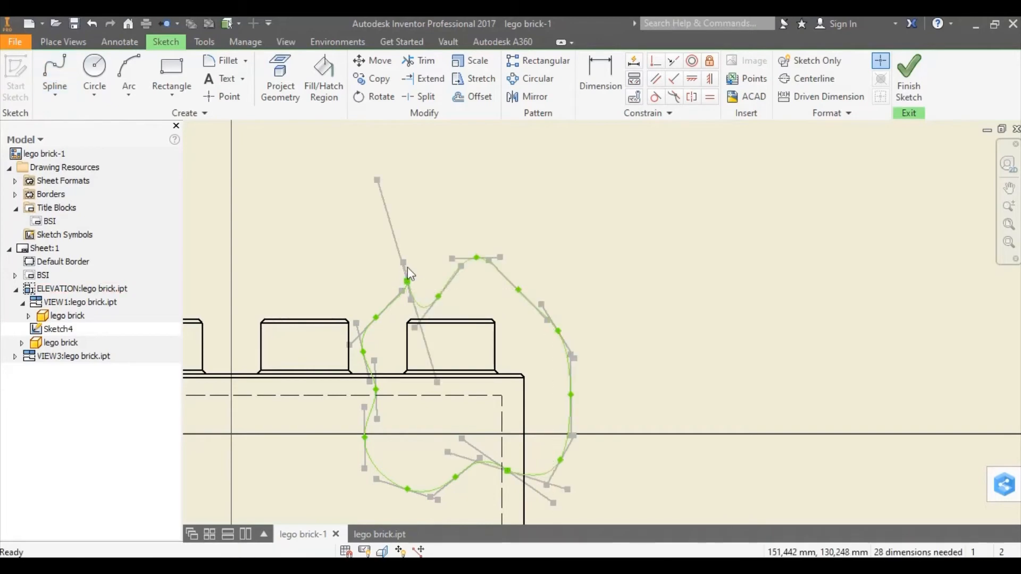
pyautogui.click(918, 84)
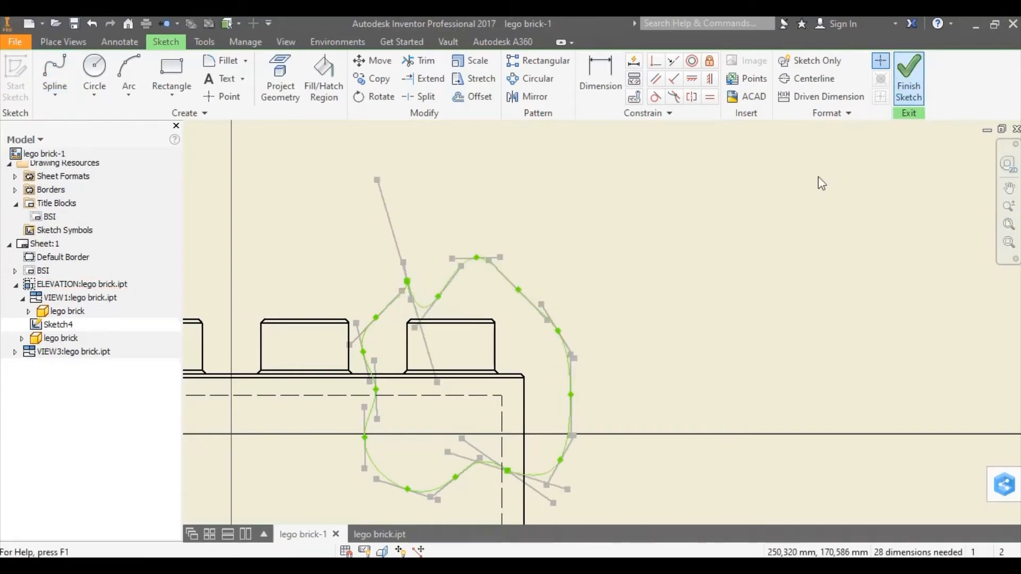
# Step: Sketch a horizontal line across the plan view through the centres of the front row of studs, extending past both ends, and finish the sketch
pyautogui.scroll(-5, 490, 396)
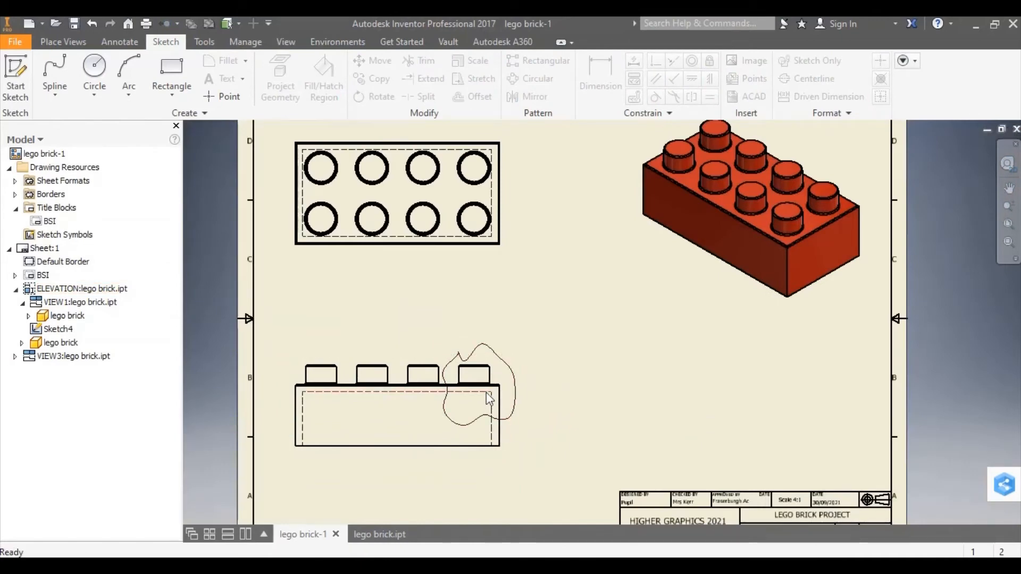
pyautogui.click(54, 97)
pyautogui.click(59, 117)
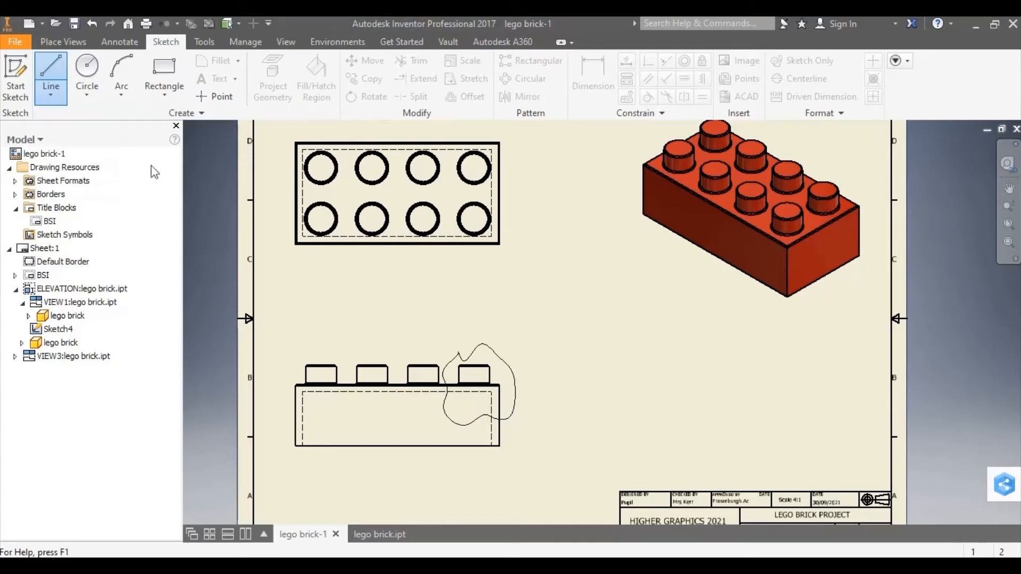
pyautogui.click(504, 195)
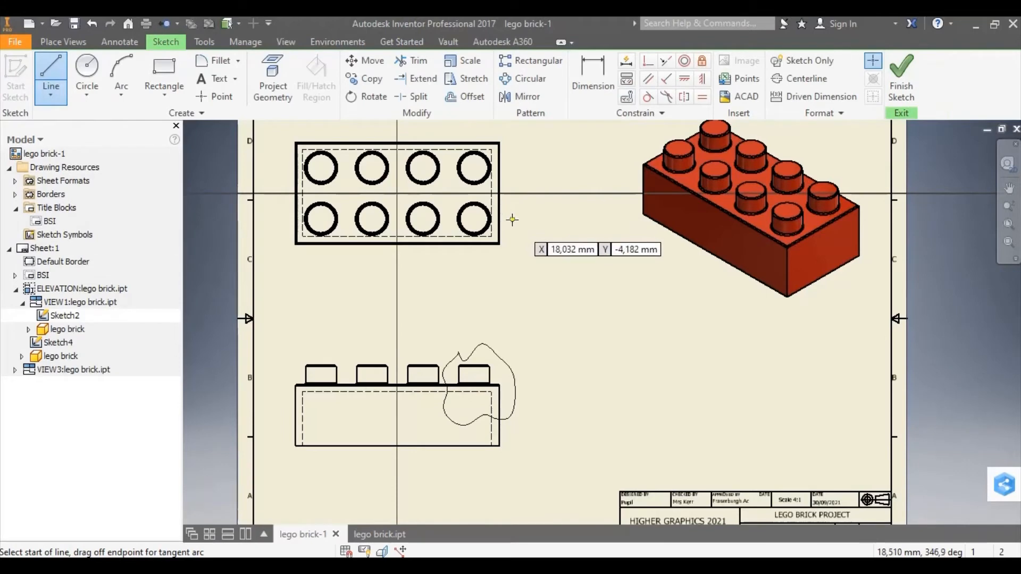
pyautogui.click(512, 219)
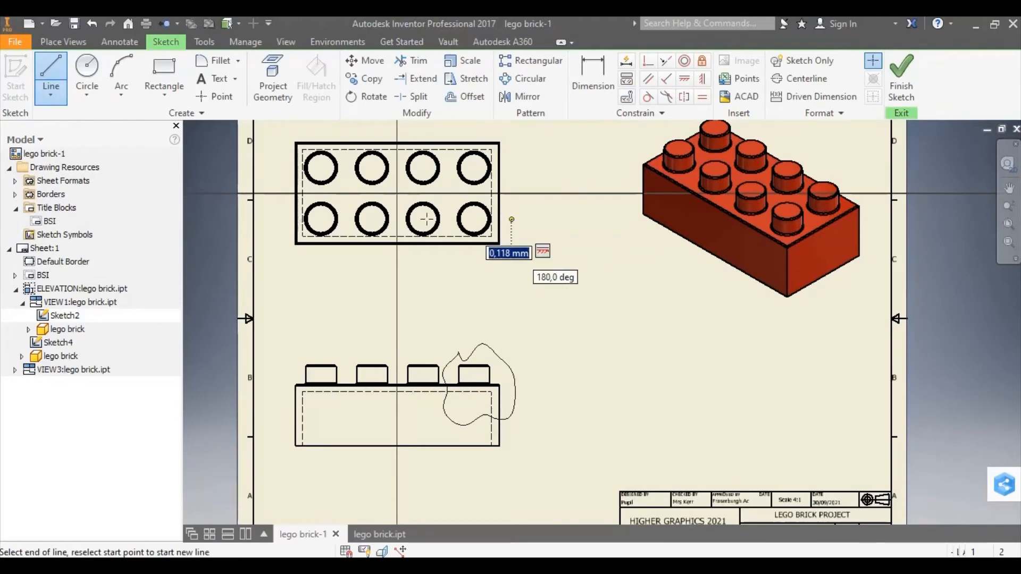
pyautogui.rightClick(286, 225)
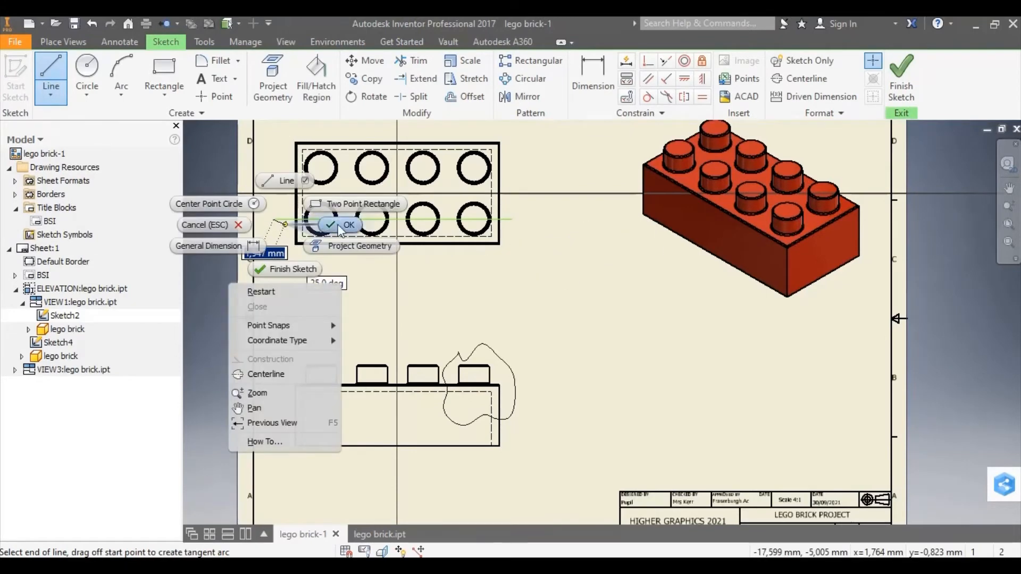
pyautogui.click(347, 225)
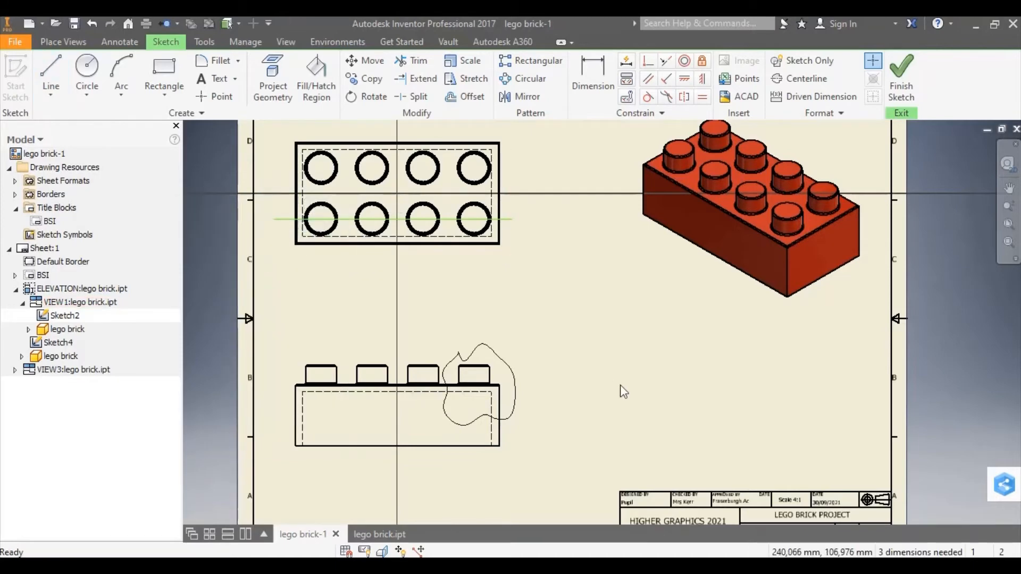
pyautogui.click(908, 90)
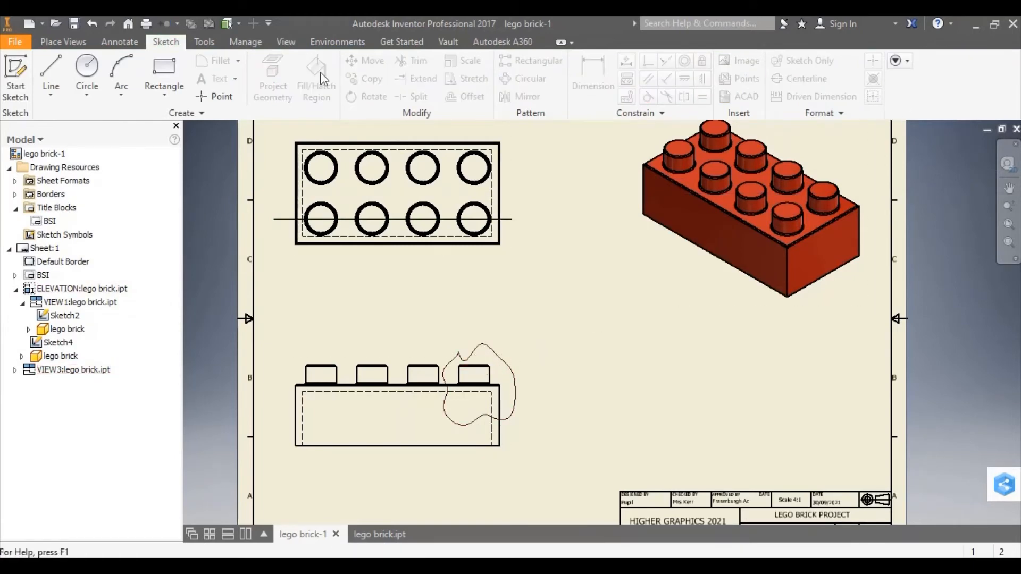
# Step: Create a break-out section on the elevation using the spline outline as profile and the plan's sketched line as To Sketch depth
pyautogui.click(56, 40)
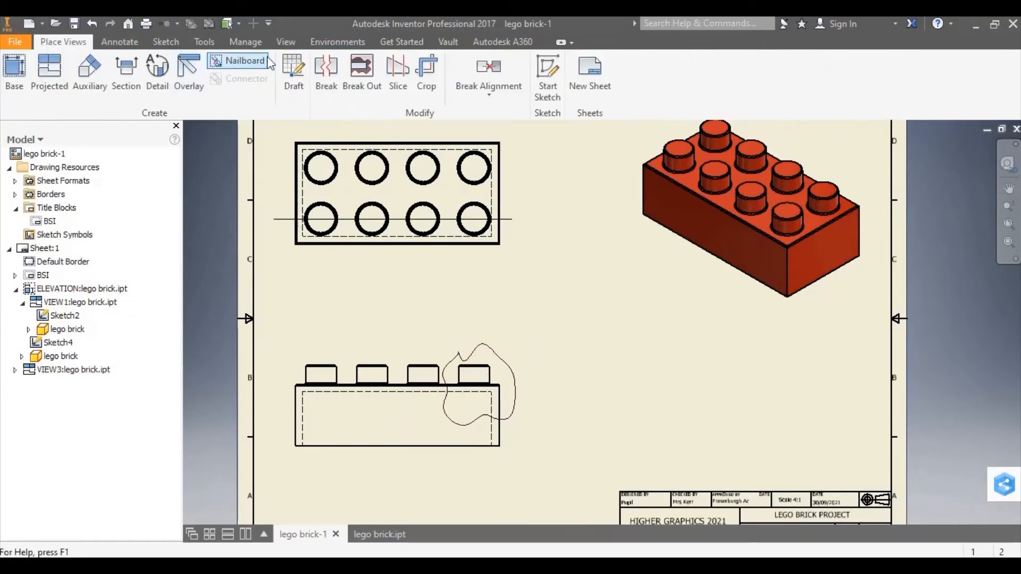
pyautogui.click(365, 89)
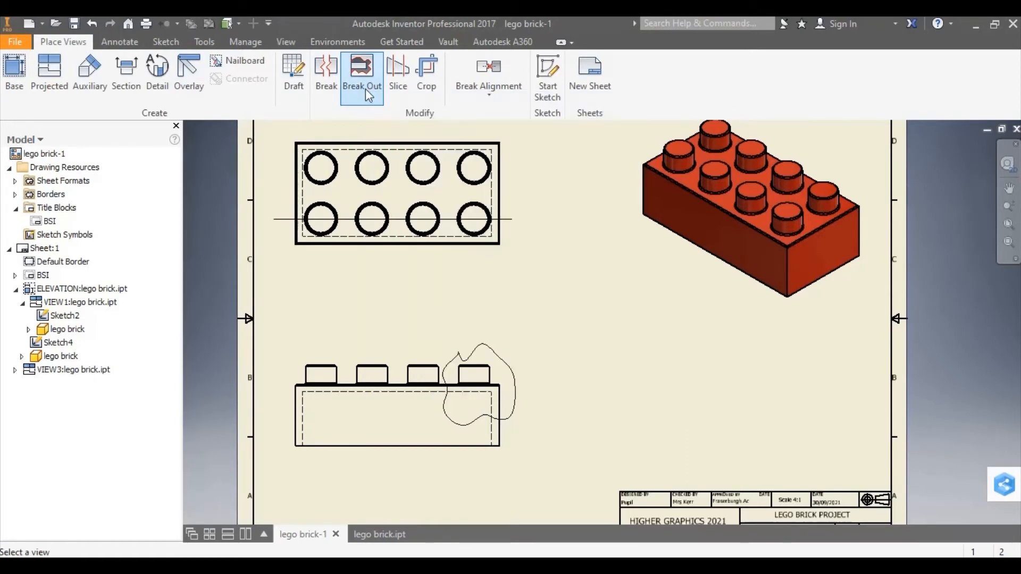
pyautogui.click(439, 361)
pyautogui.click(212, 177)
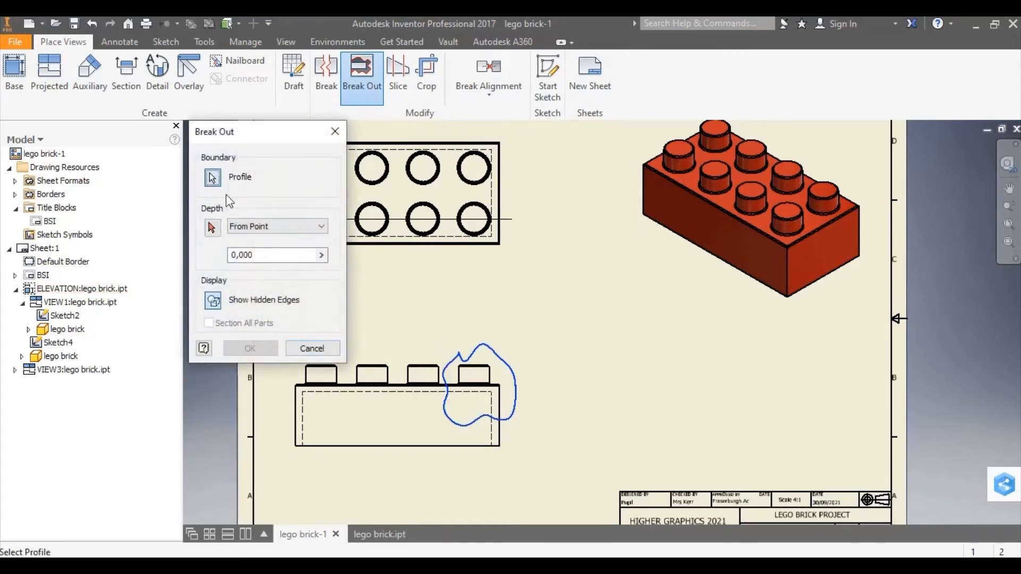
pyautogui.click(475, 422)
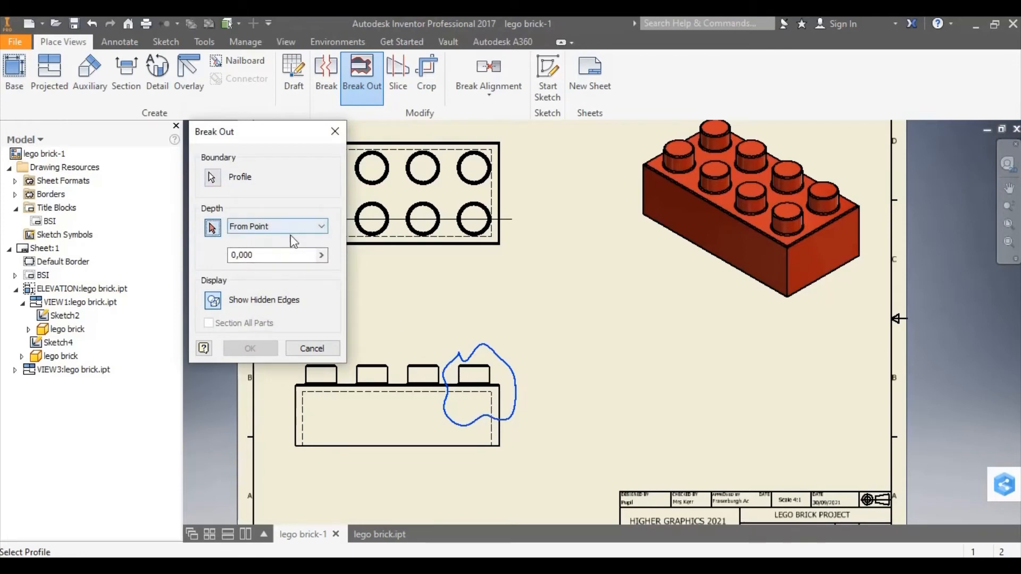
pyautogui.click(306, 228)
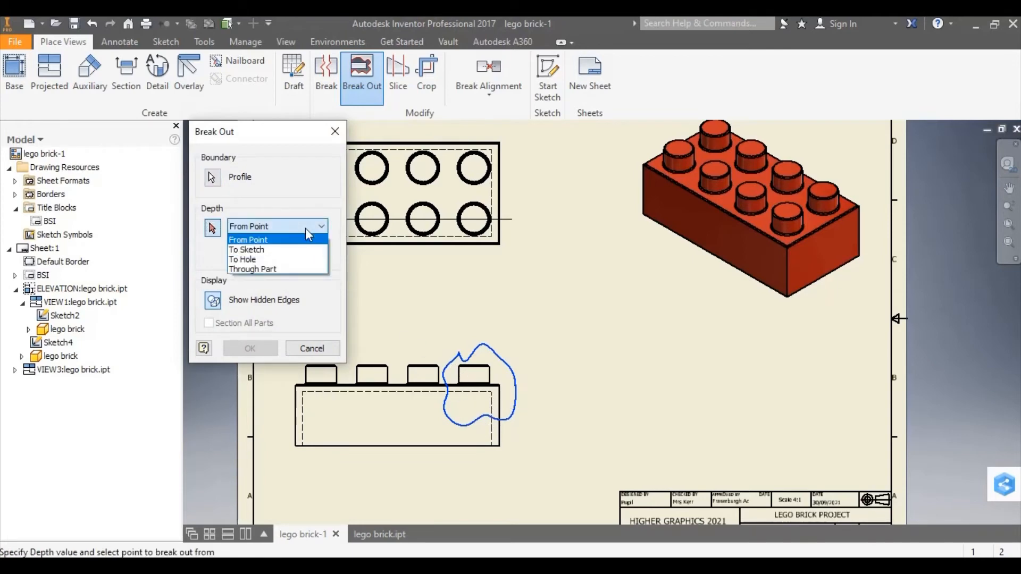
pyautogui.click(282, 250)
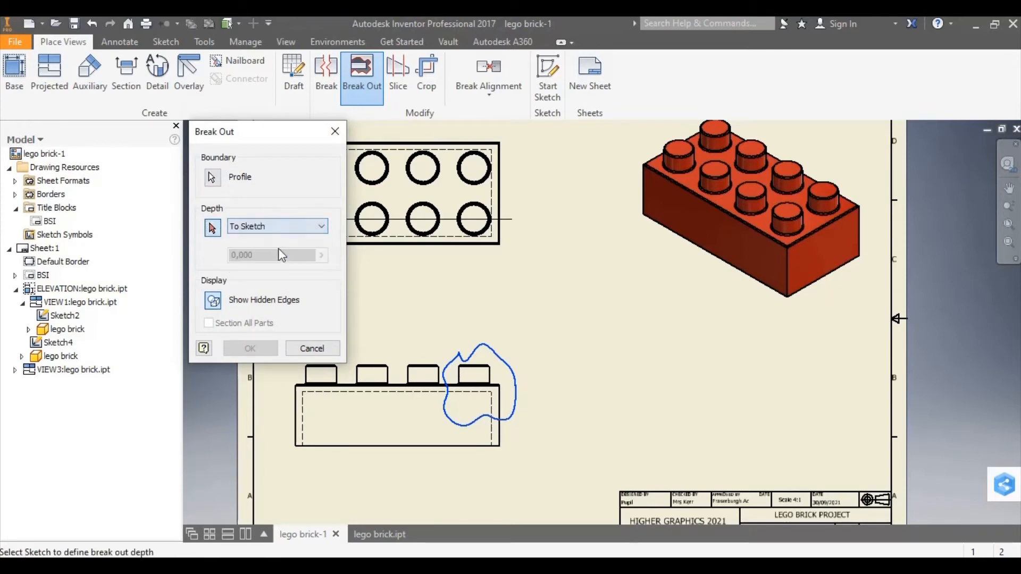
pyautogui.click(506, 219)
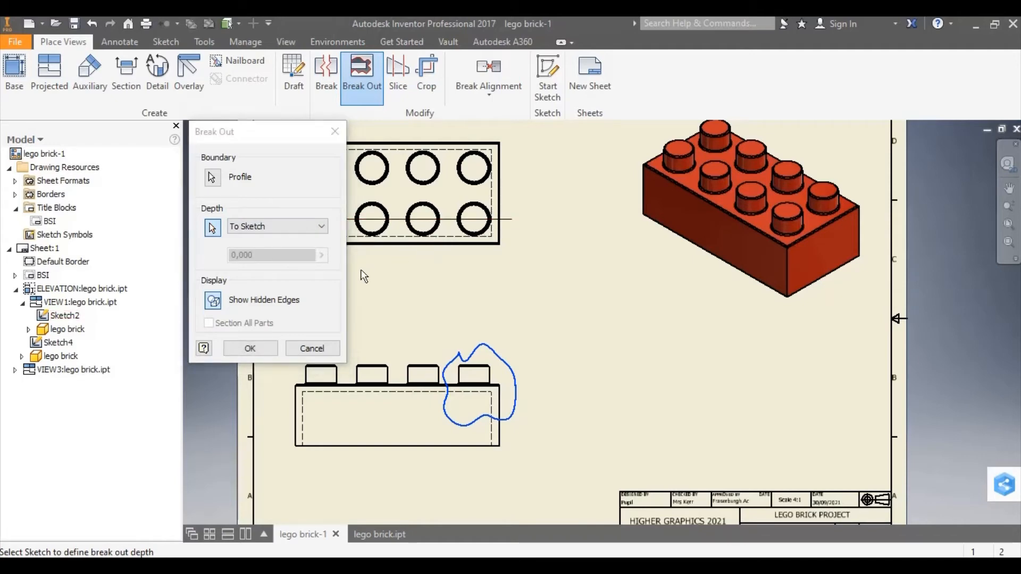
pyautogui.click(265, 350)
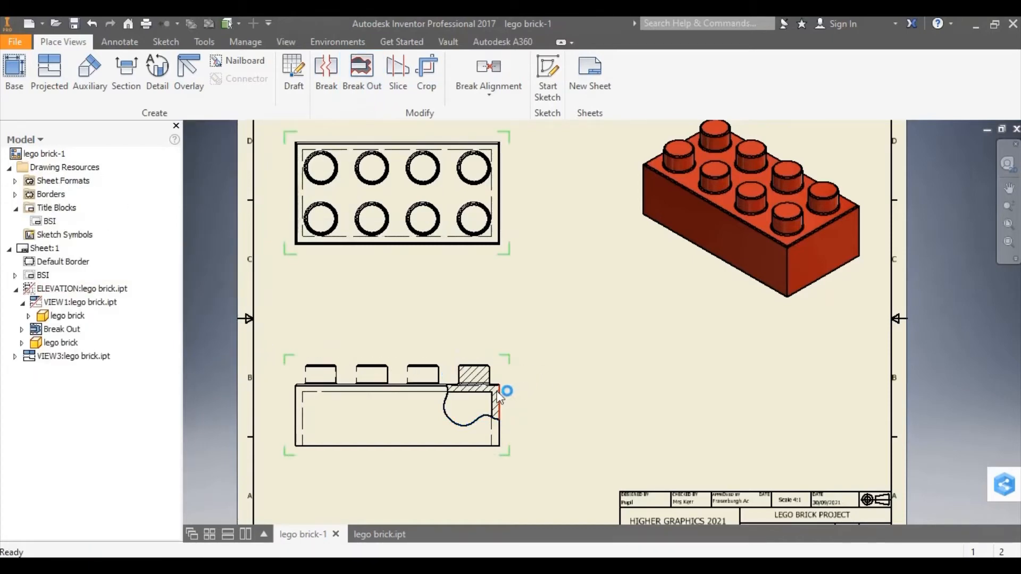
# Step: Undo the elevation's break-out section together with its spline outline and the plan's depth line
pyautogui.scroll(3, 505, 388)
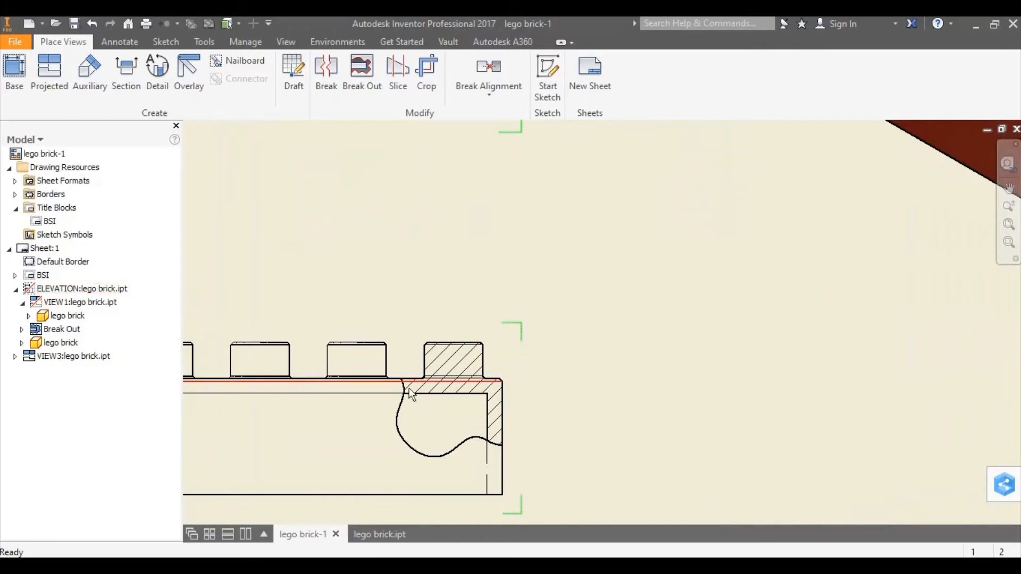
pyautogui.scroll(-3, 534, 378)
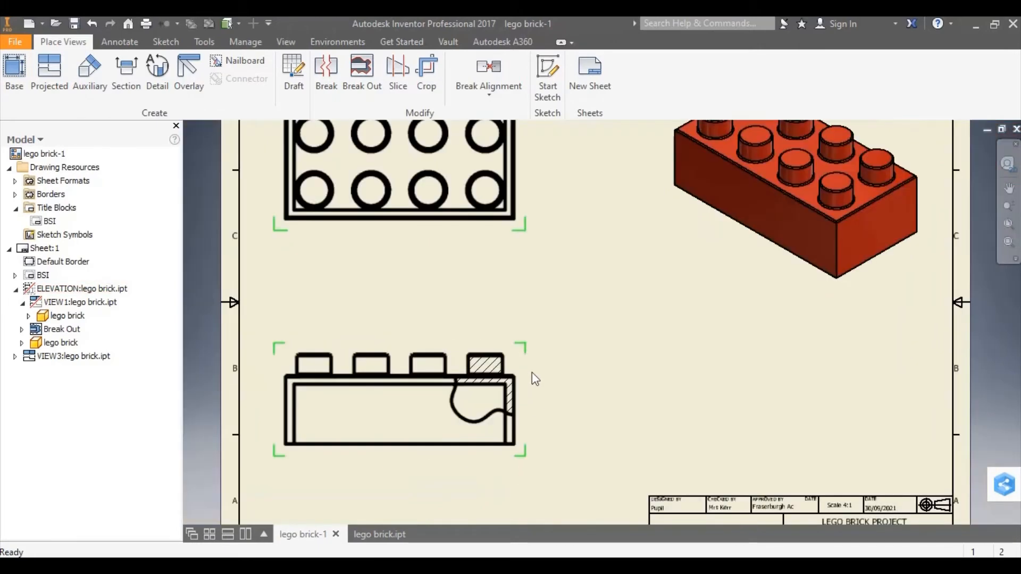
pyautogui.hotkey('ctrl', 'z')
pyautogui.scroll(-1, 503, 352)
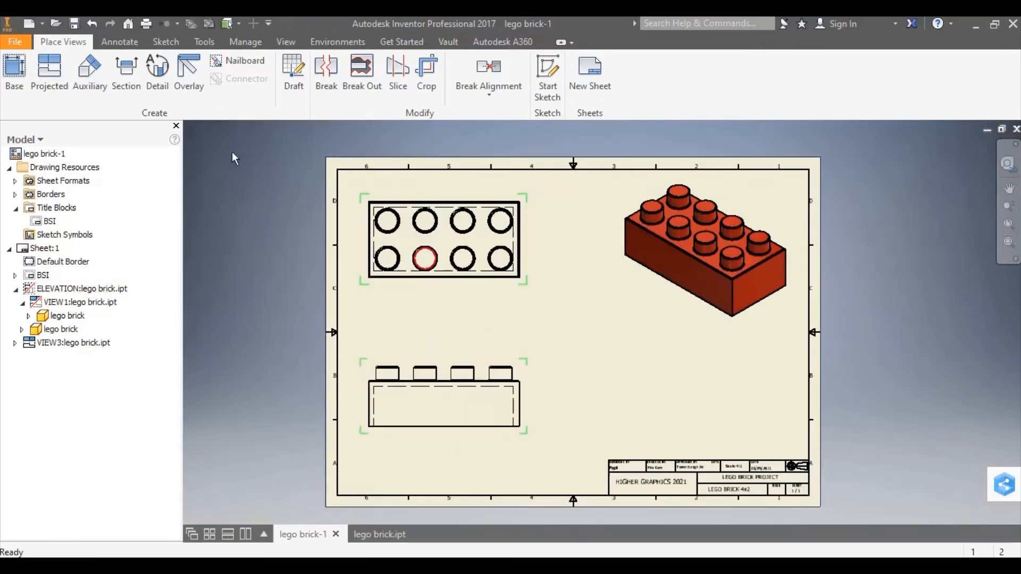
# Step: Create an 8:1 detail view with a circular fence around the elevation's rightmost stud, placed between the elevation and the isometric view
pyautogui.click(166, 87)
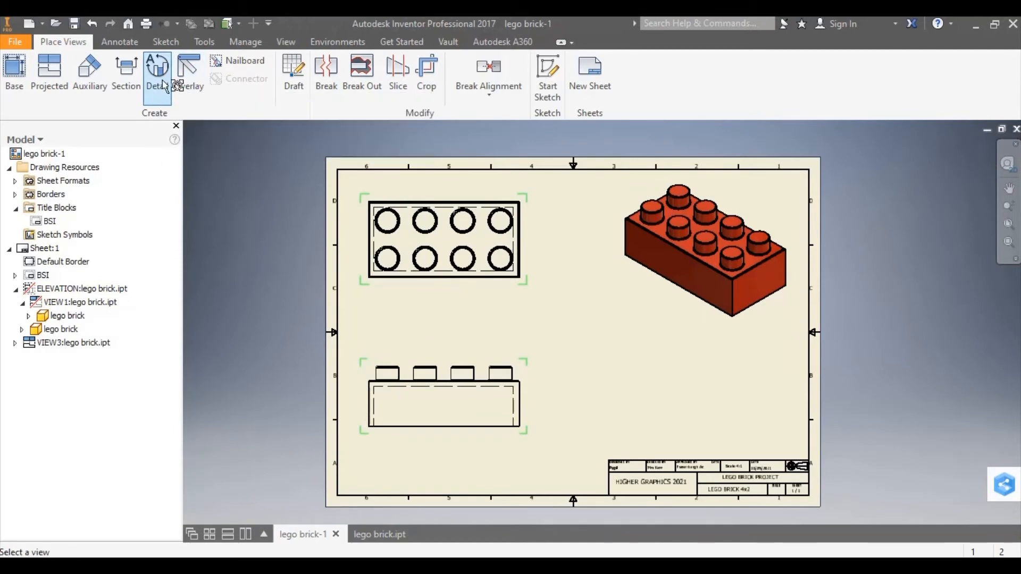
pyautogui.click(524, 373)
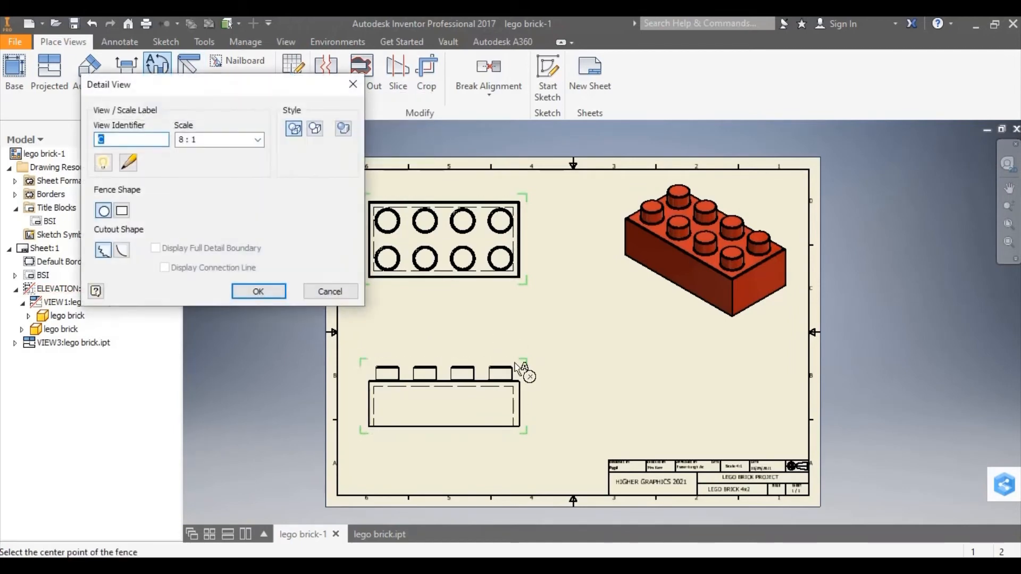
pyautogui.click(122, 211)
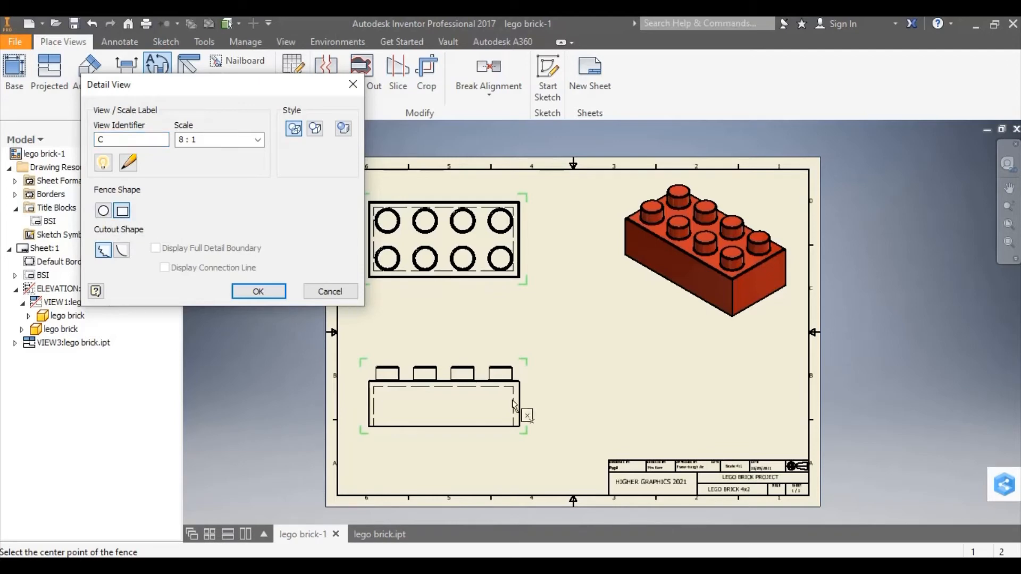
pyautogui.scroll(3, 523, 402)
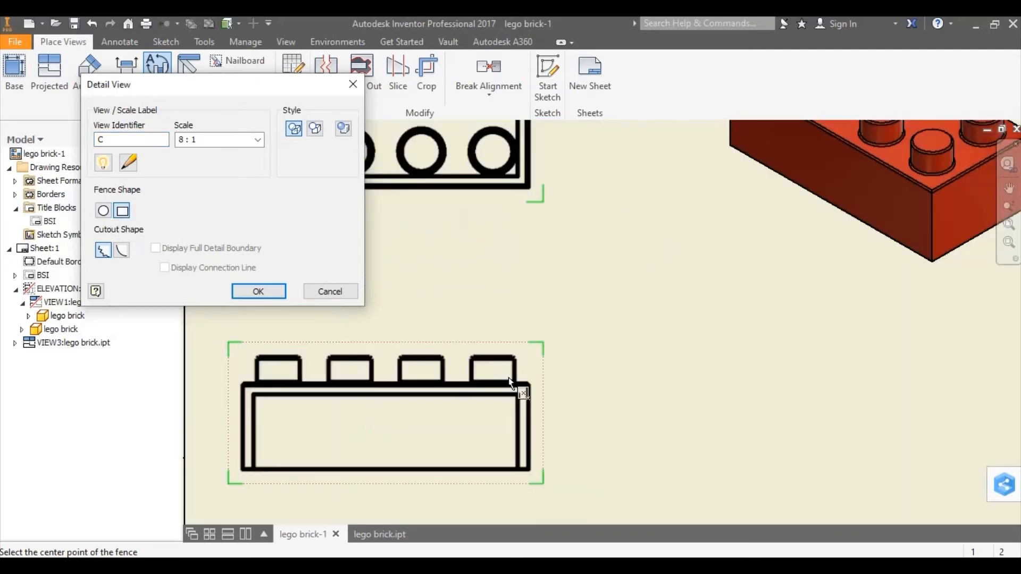
pyautogui.click(104, 211)
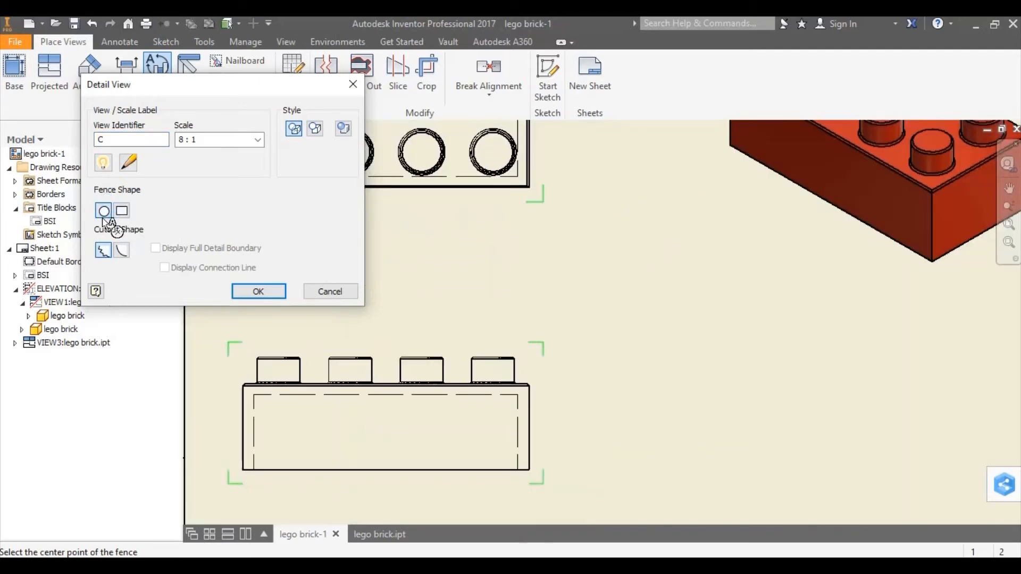
pyautogui.click(511, 364)
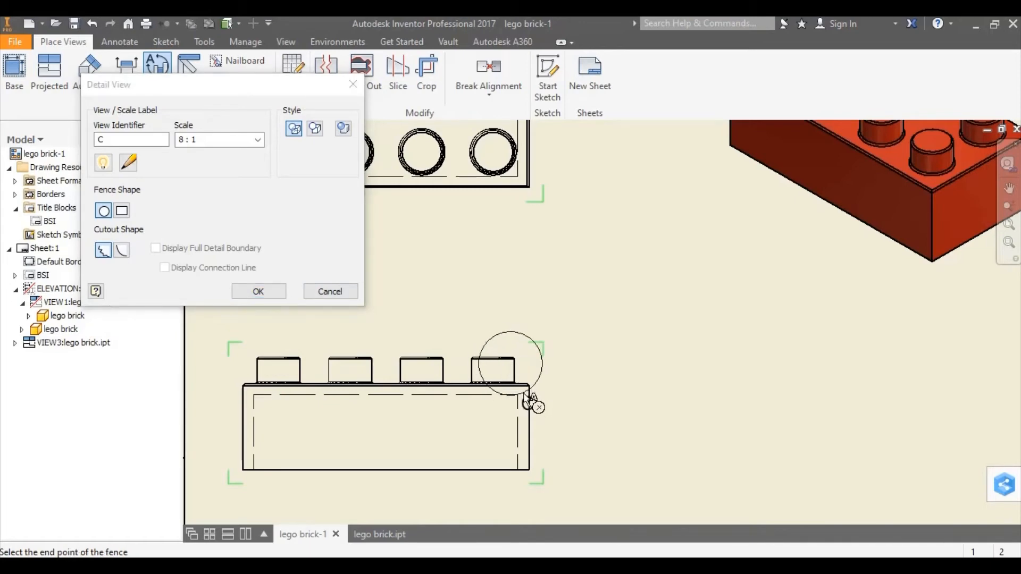
pyautogui.click(525, 394)
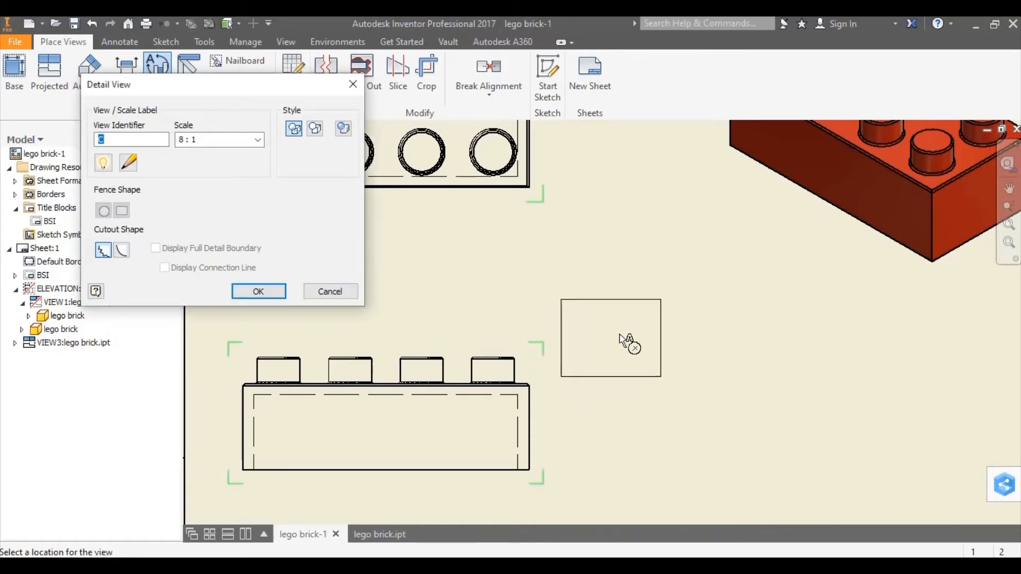
pyautogui.click(683, 279)
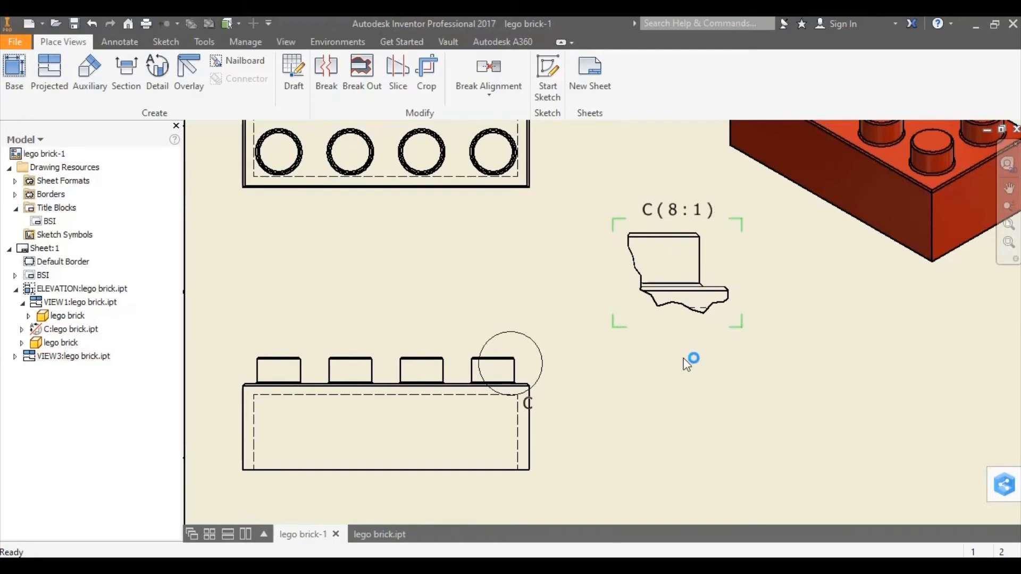
pyautogui.scroll(3, 687, 364)
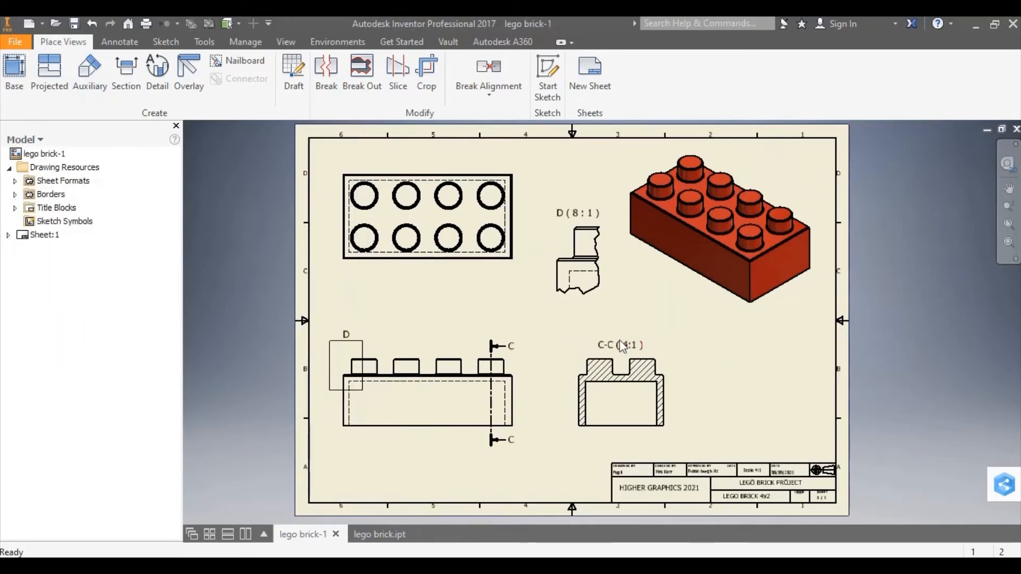
# Step: Edit the 4:1 section view of the brick and change its label to A
pyautogui.rightClick(633, 348)
pyautogui.press('Escape')
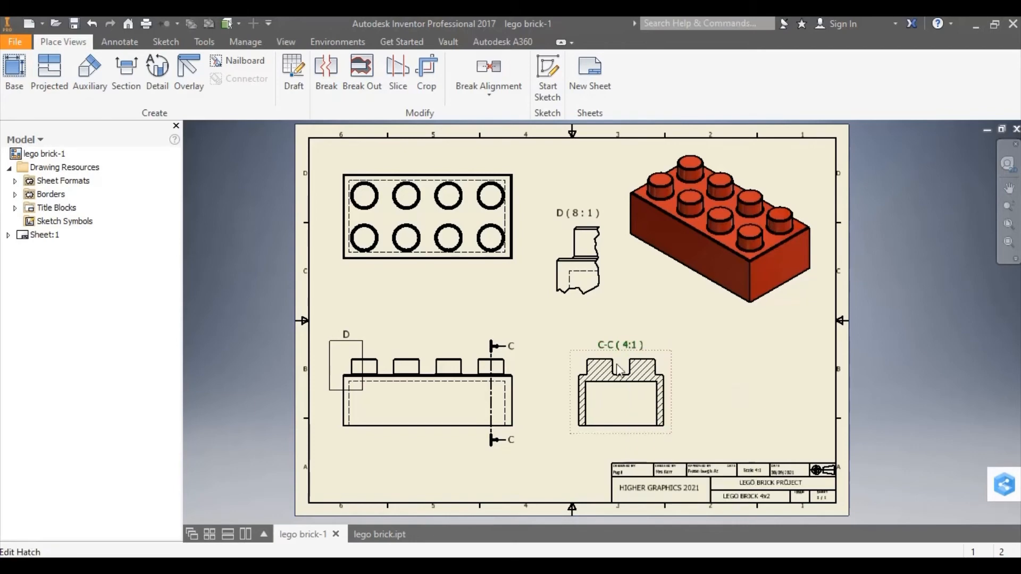
pyautogui.rightClick(595, 402)
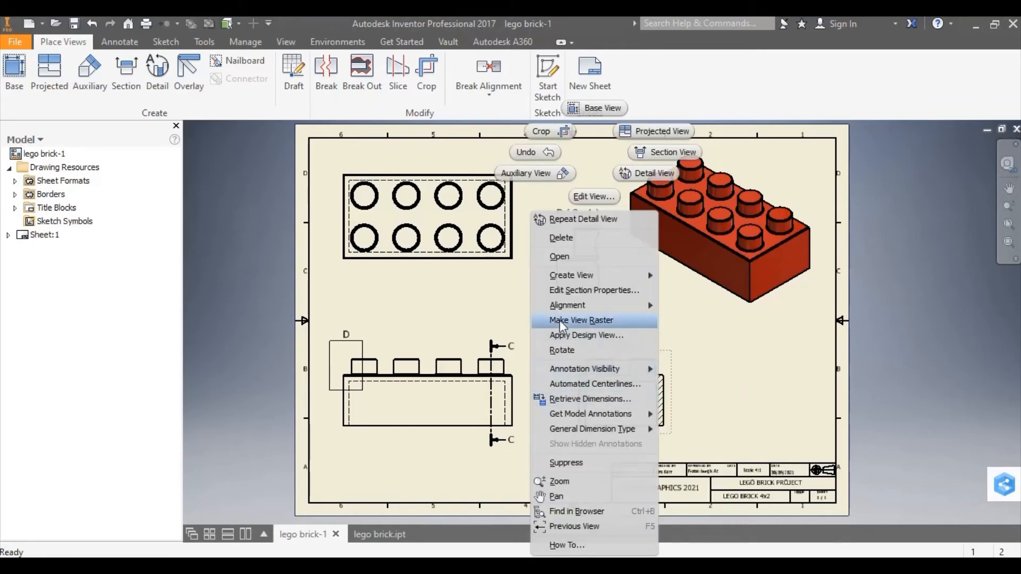
pyautogui.click(587, 195)
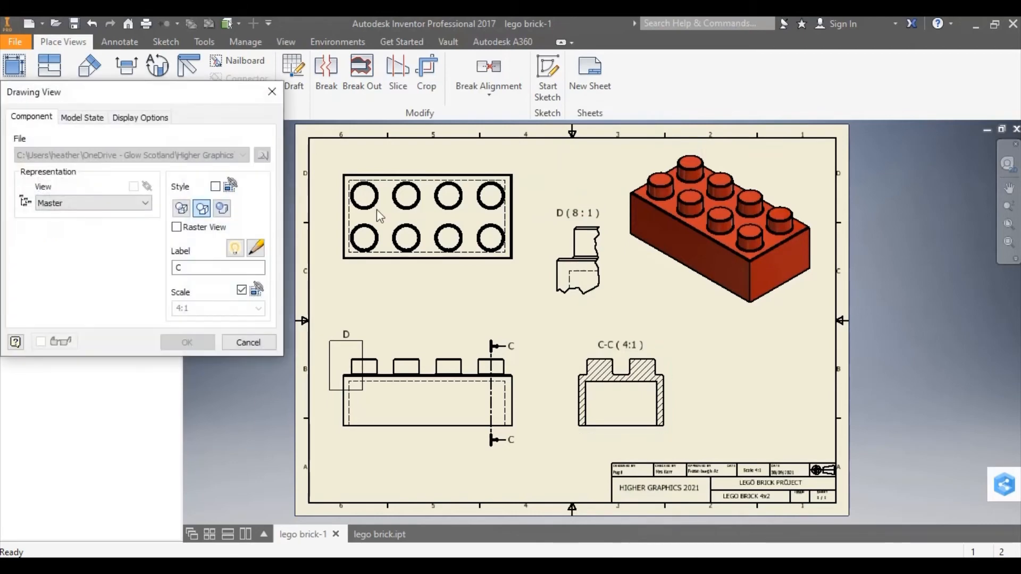
pyautogui.click(203, 267)
pyautogui.press('BackSpace')
pyautogui.write('a')
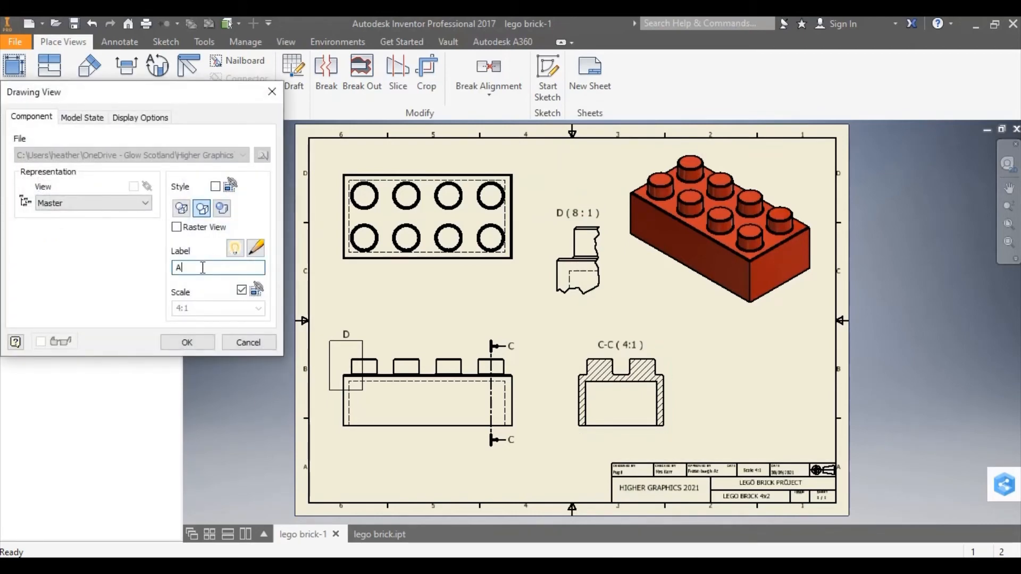
pyautogui.click(191, 344)
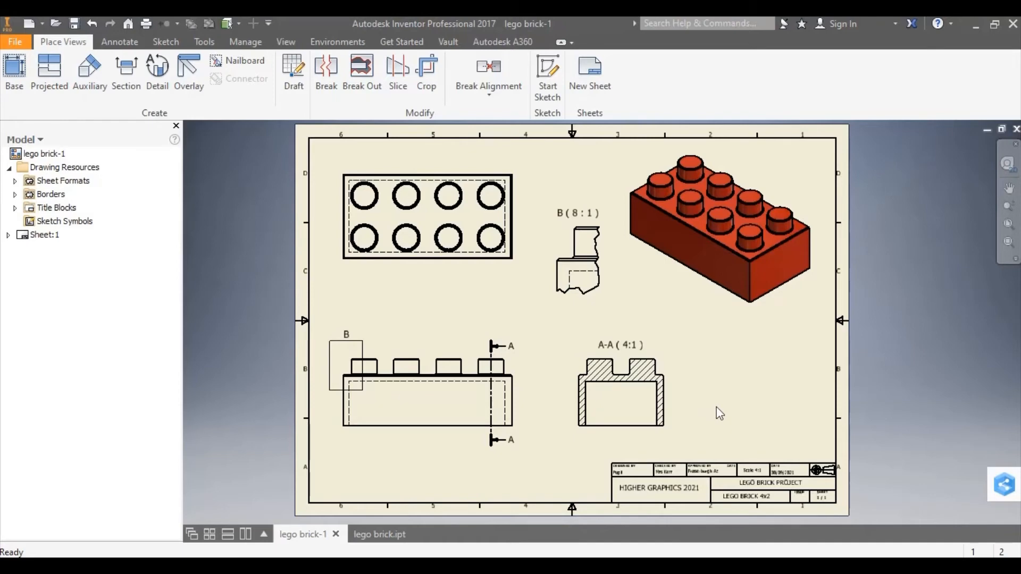
# Step: Place a text note reading PLAN below the plan view
pyautogui.click(128, 45)
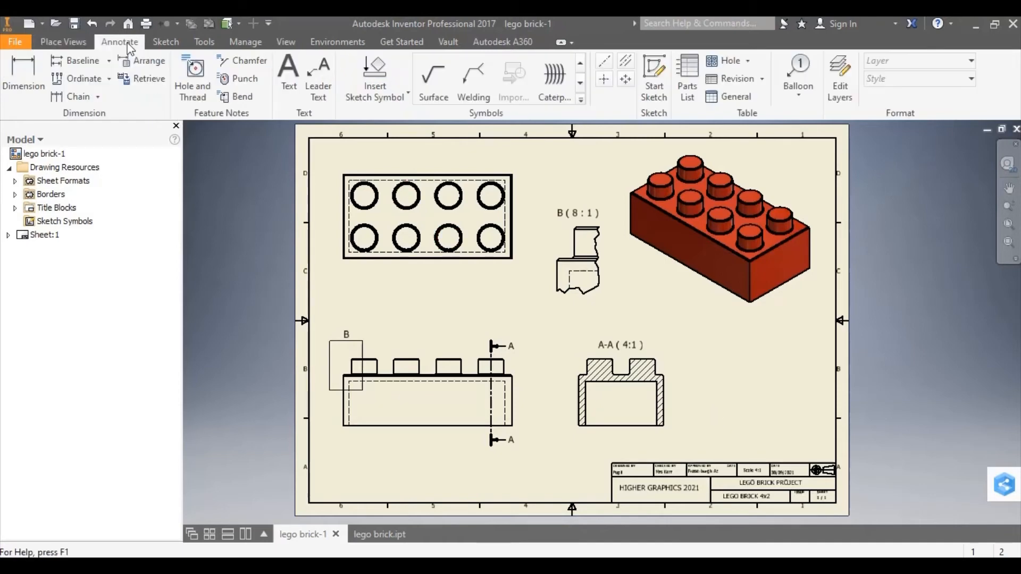
pyautogui.click(287, 77)
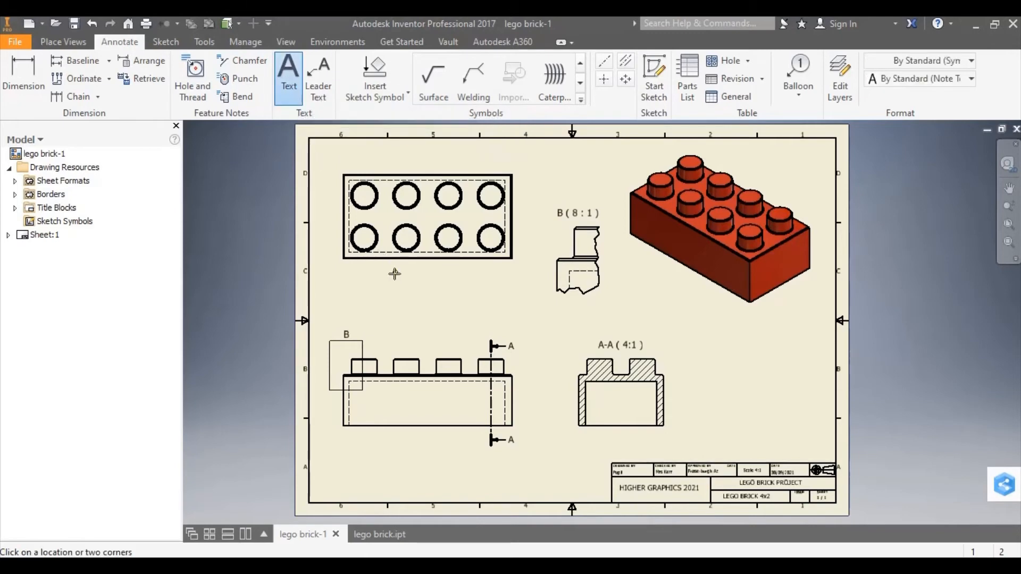
pyautogui.click(468, 285)
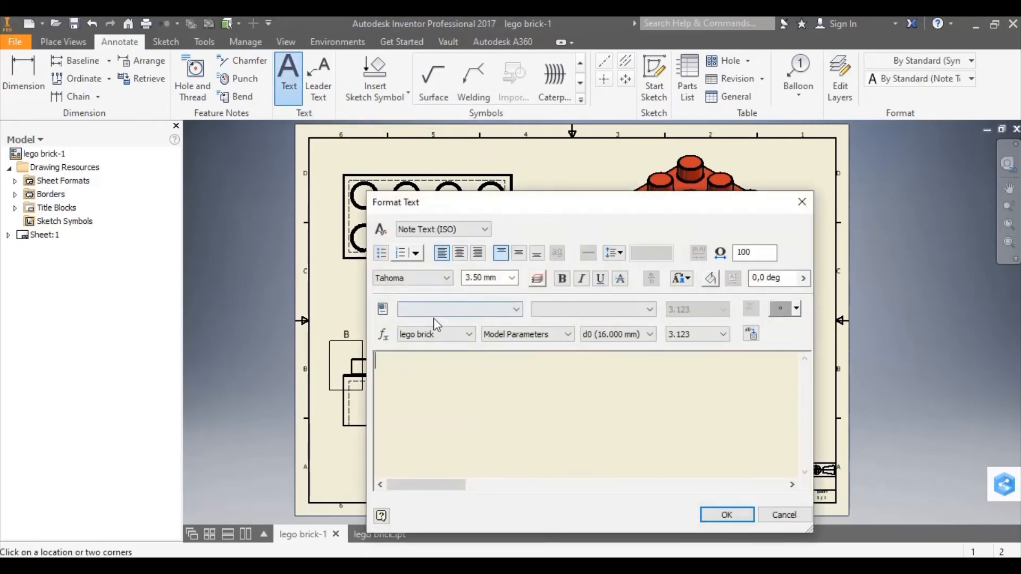
pyautogui.write('PLAN')
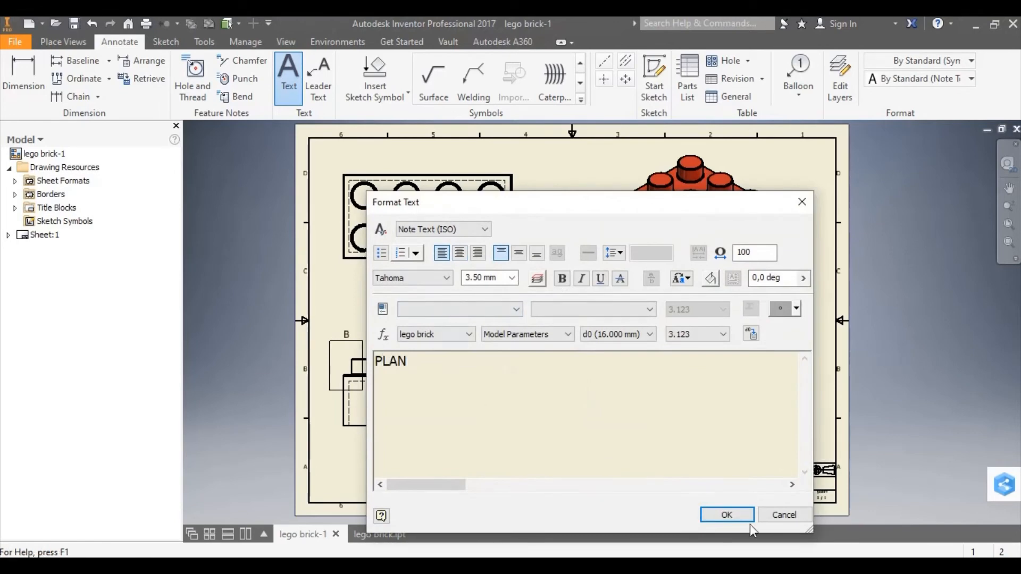
pyautogui.click(736, 514)
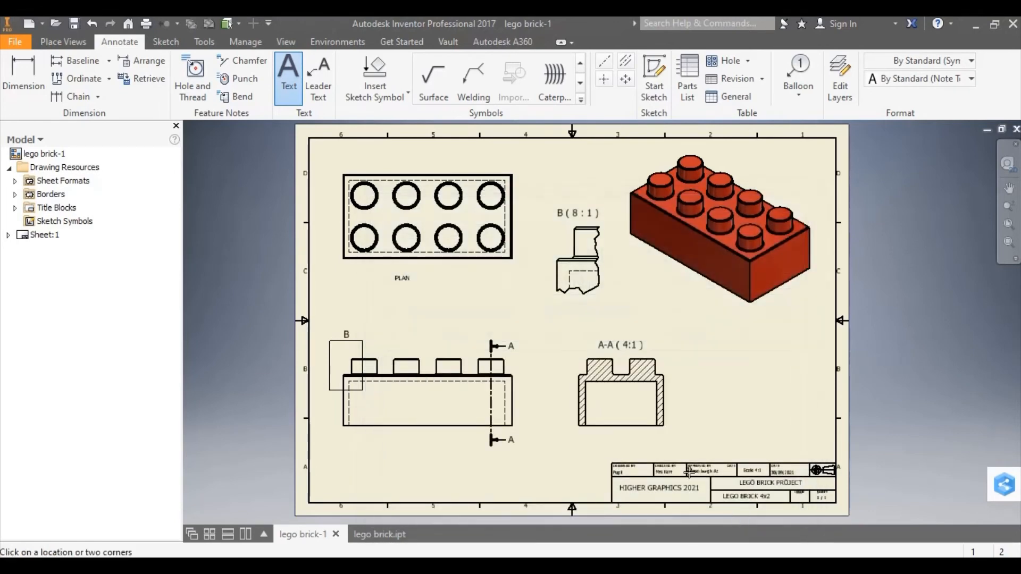
pyautogui.press('Escape')
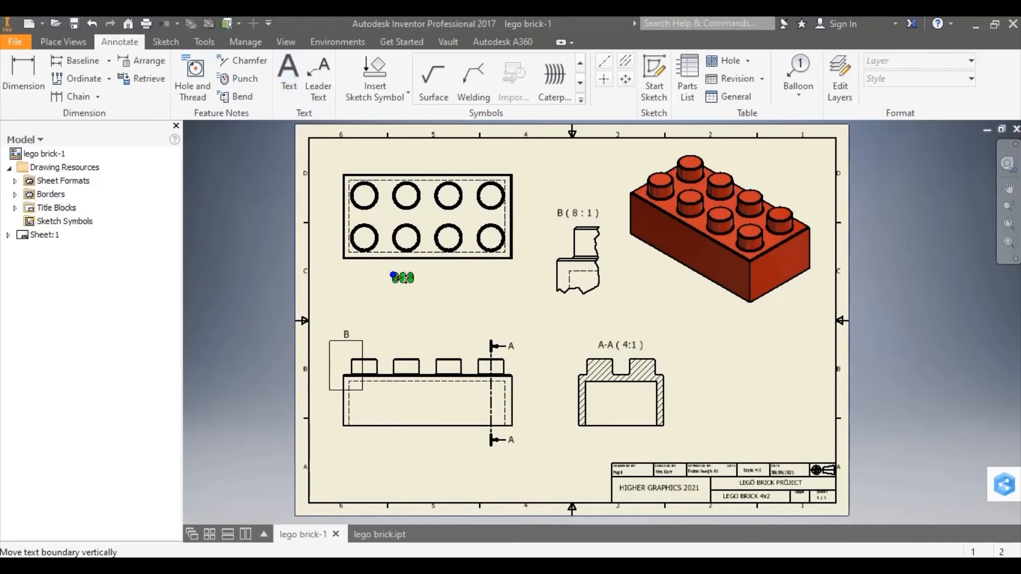
# Step: Set the PLAN note's text height to 7.00 mm and move it towards the centre beneath the plan view
pyautogui.scroll(5, 405, 279)
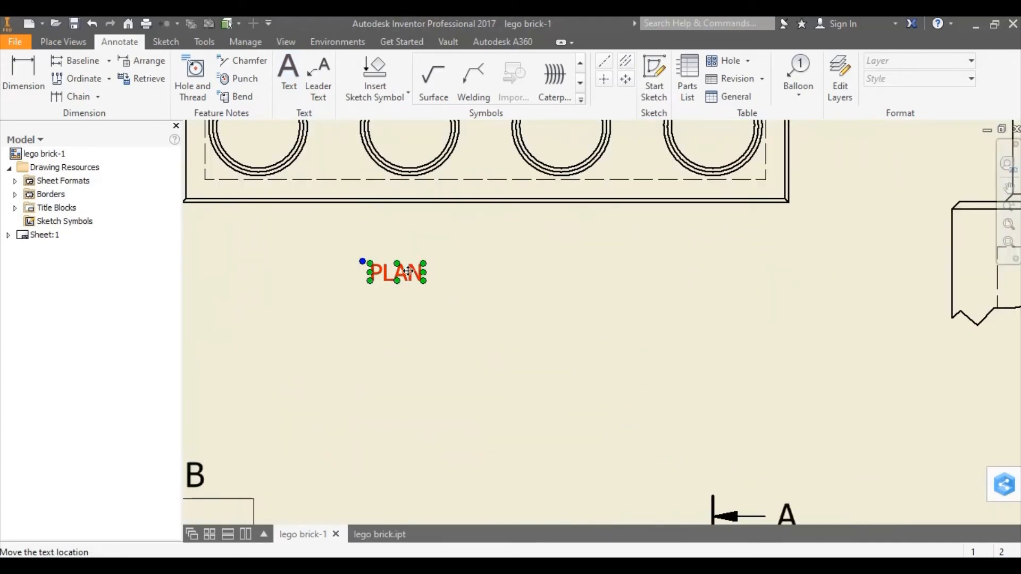
pyautogui.doubleClick(408, 272)
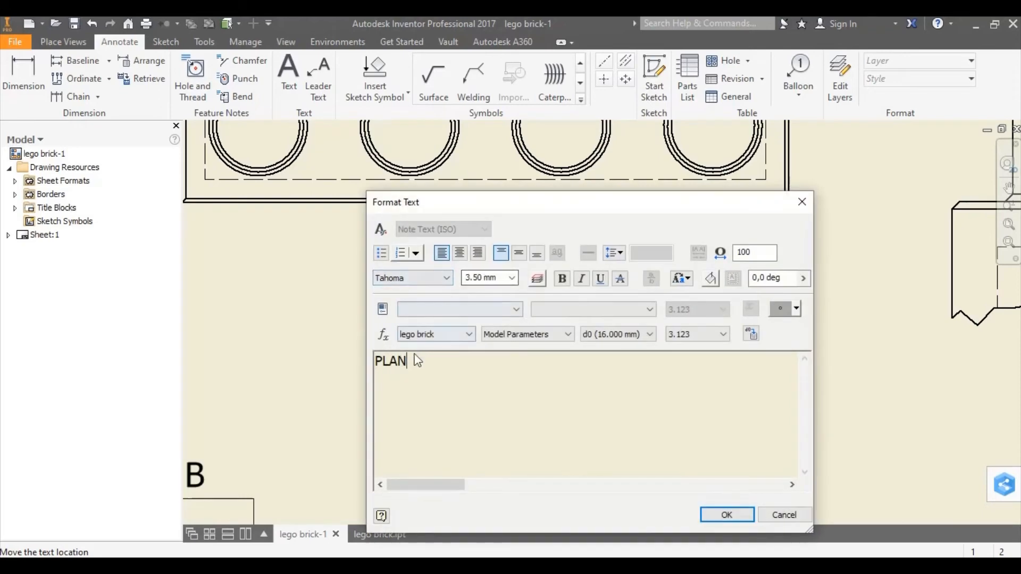
pyautogui.moveTo(414, 361); pyautogui.dragTo(363, 366)
pyautogui.click(511, 277)
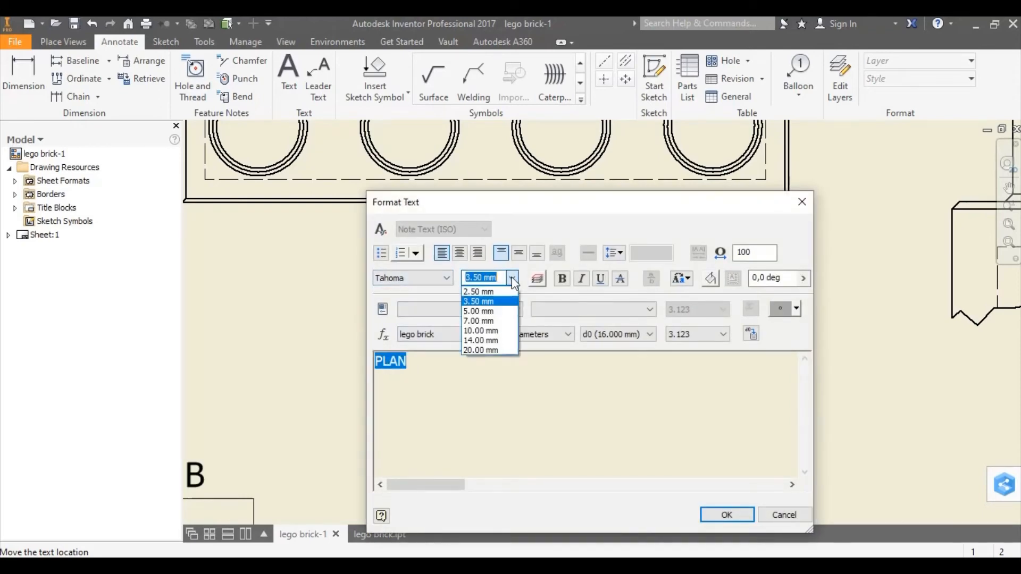
pyautogui.click(483, 321)
pyautogui.click(727, 514)
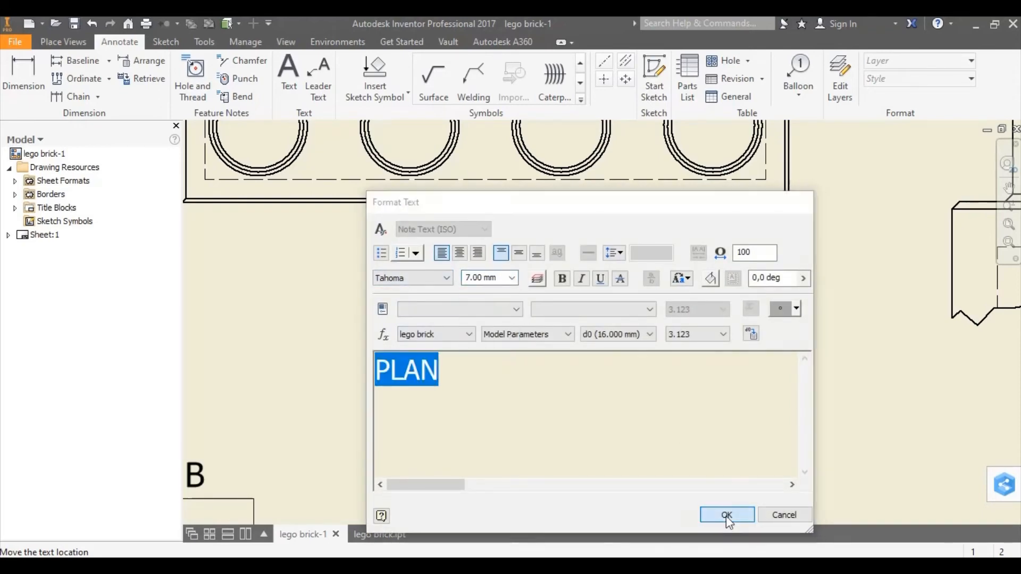
pyautogui.moveTo(436, 286); pyautogui.dragTo(497, 286)
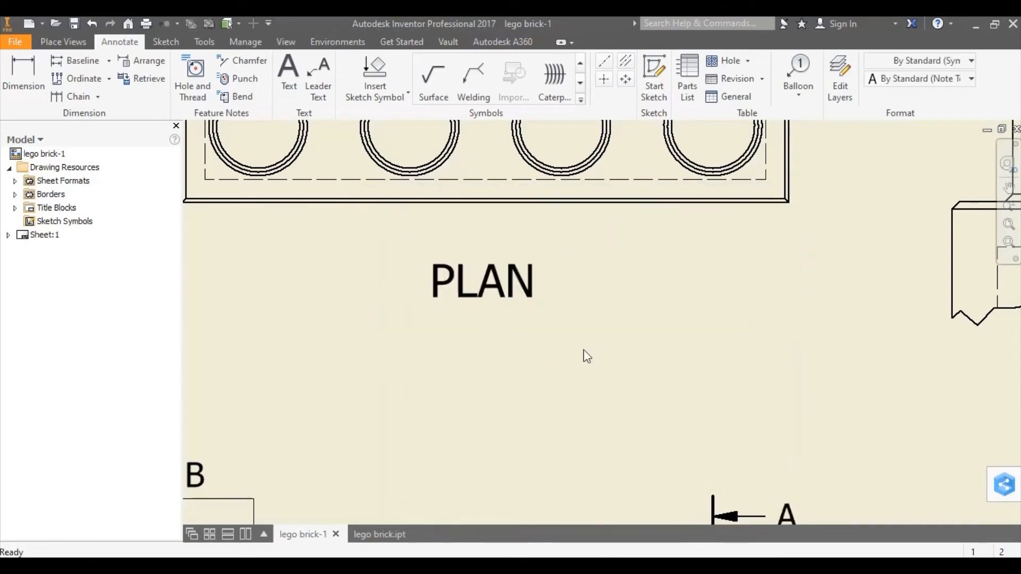
# Step: Move the A-A section label from above the section view to directly beneath it
pyautogui.scroll(3, 583, 350)
pyautogui.scroll(4, 606, 383)
pyautogui.scroll(-6, 623, 466)
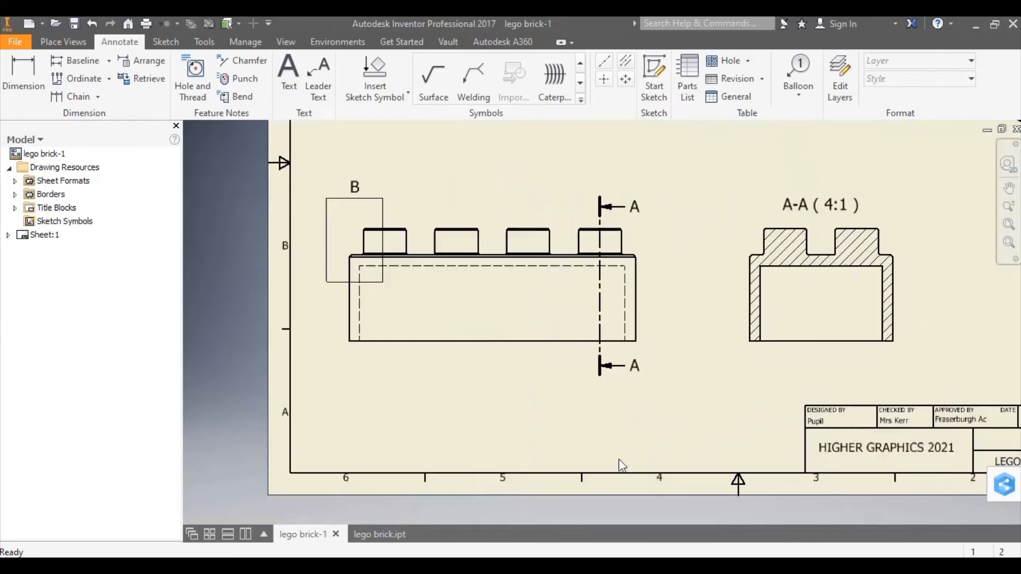
pyautogui.scroll(4, 623, 466)
pyautogui.moveTo(617, 465); pyautogui.dragTo(535, 489, button='middle')
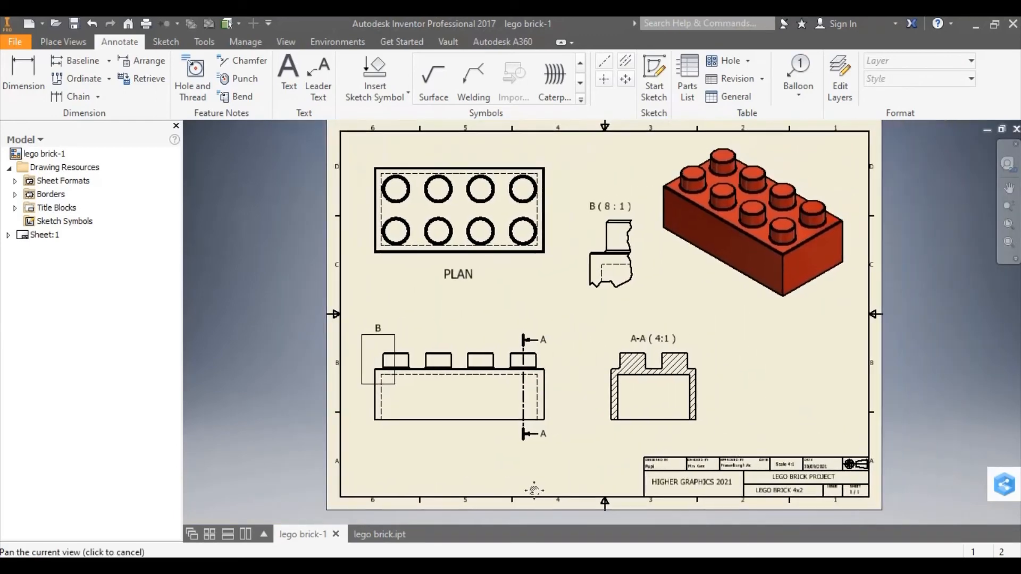
pyautogui.click(289, 75)
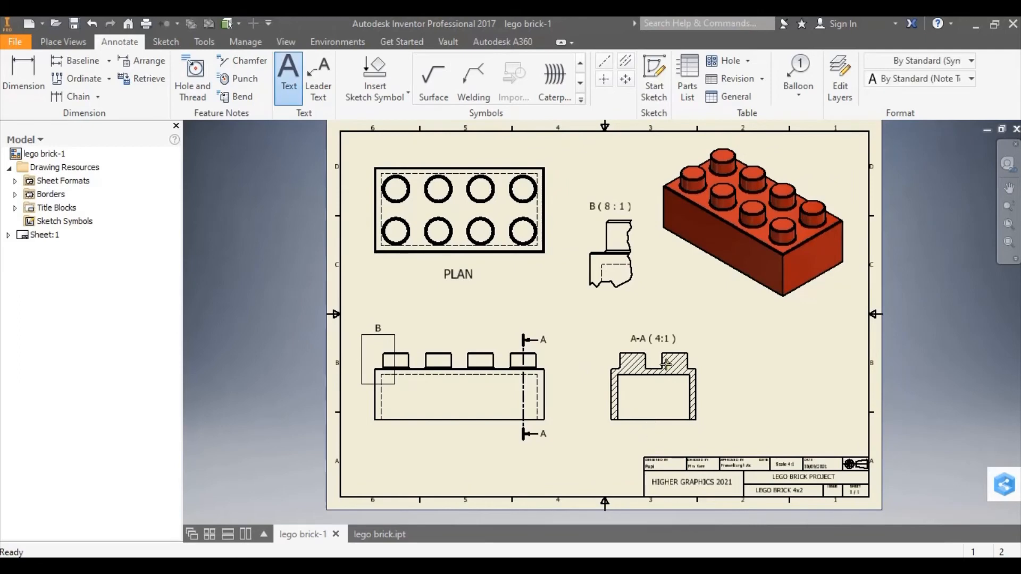
pyautogui.moveTo(646, 345); pyautogui.dragTo(649, 433)
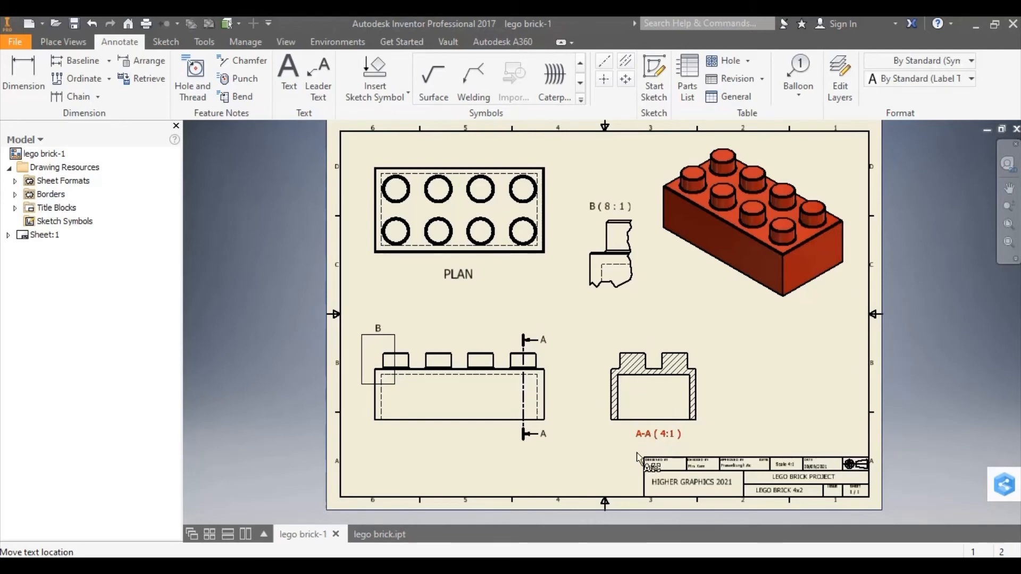
# Step: Replace the section label's whole text with SECTIONAL END ELEVATION A-A
pyautogui.doubleClick(660, 434)
pyautogui.click(597, 368)
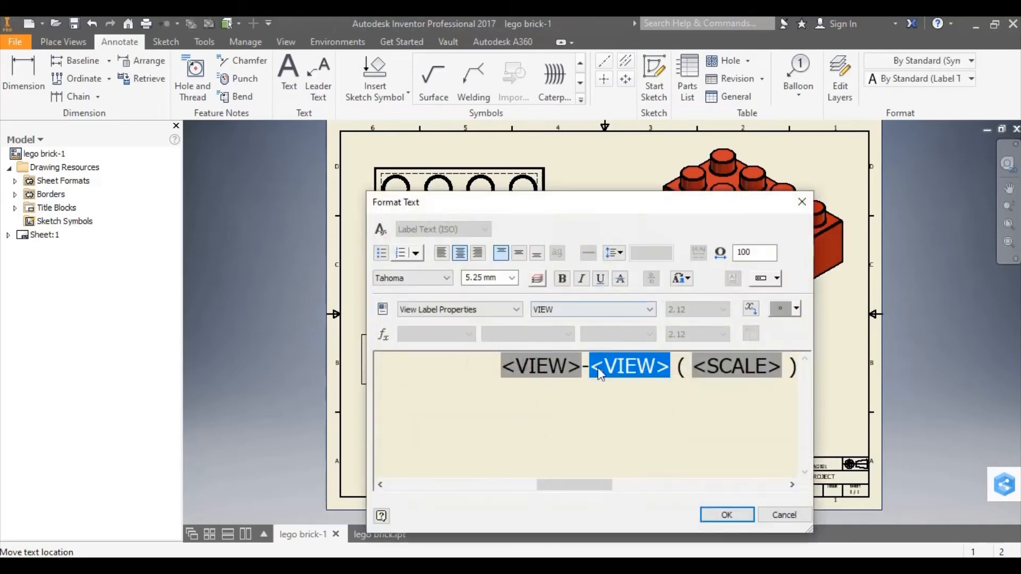
pyautogui.click(682, 374)
pyautogui.moveTo(798, 371); pyautogui.dragTo(508, 368)
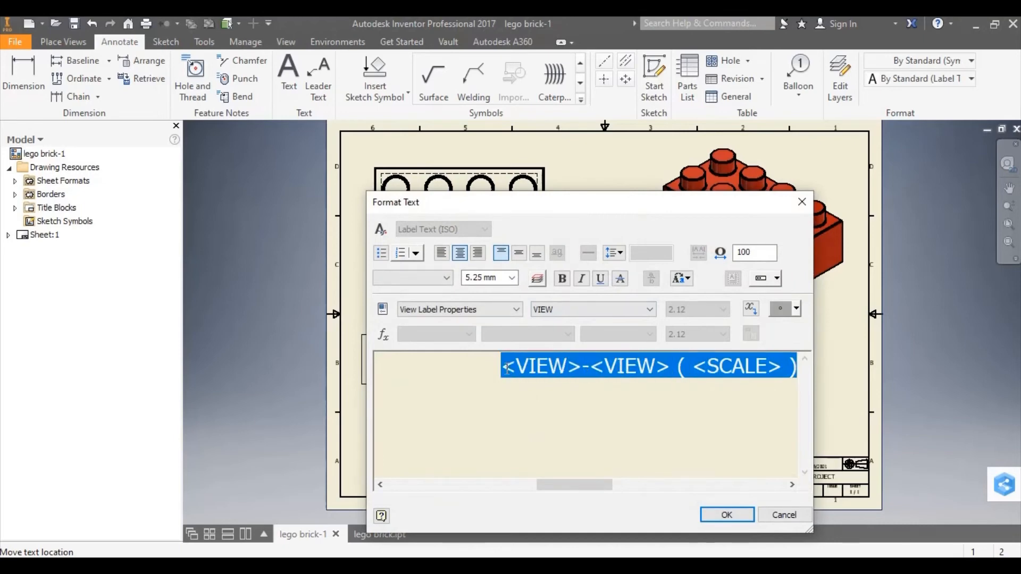
pyautogui.write('sE')
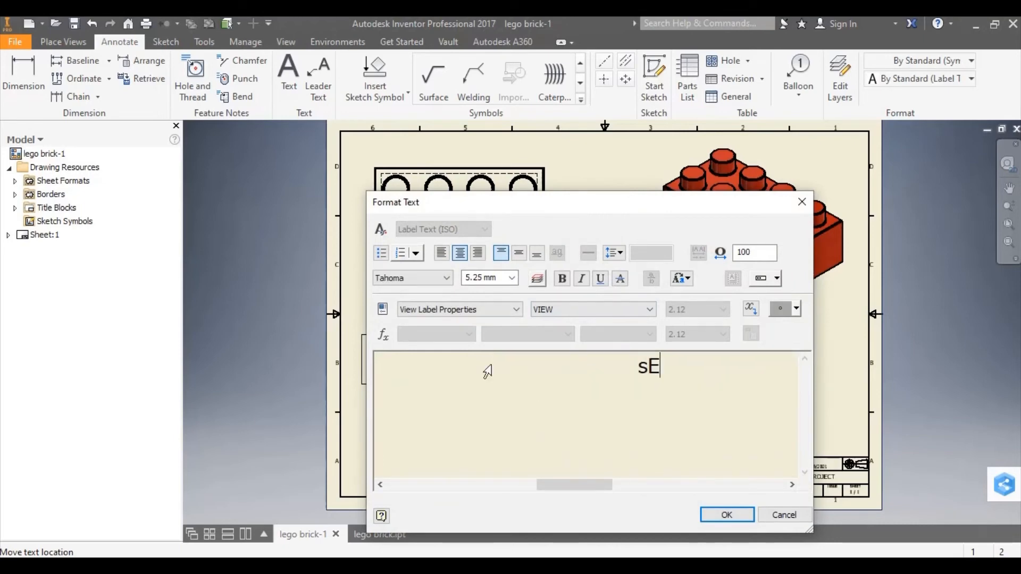
pyautogui.press('BackSpace')
pyautogui.press('BackSpace')
pyautogui.write('SECTIONA')
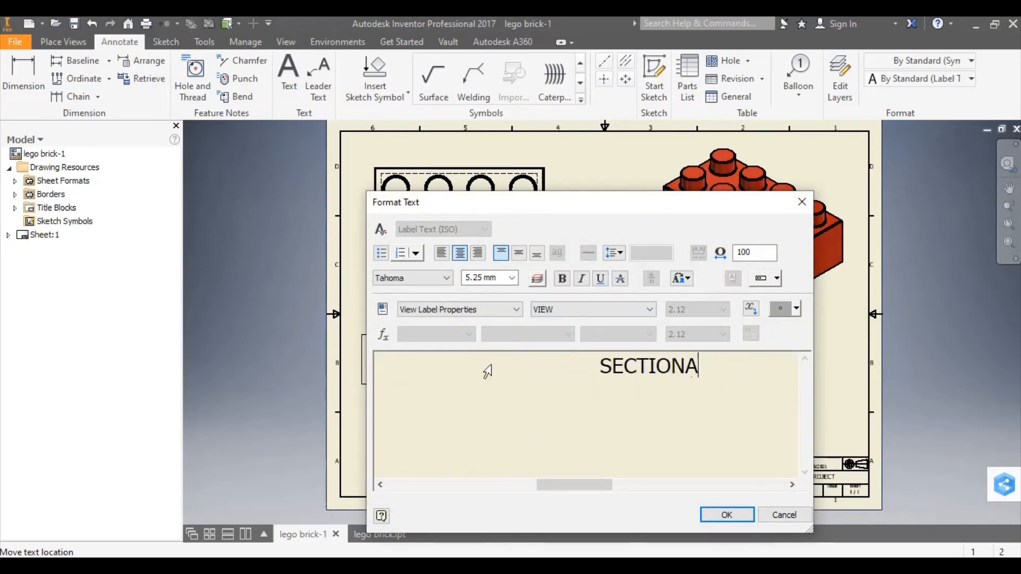
pyautogui.write('L END ELEVATION ')
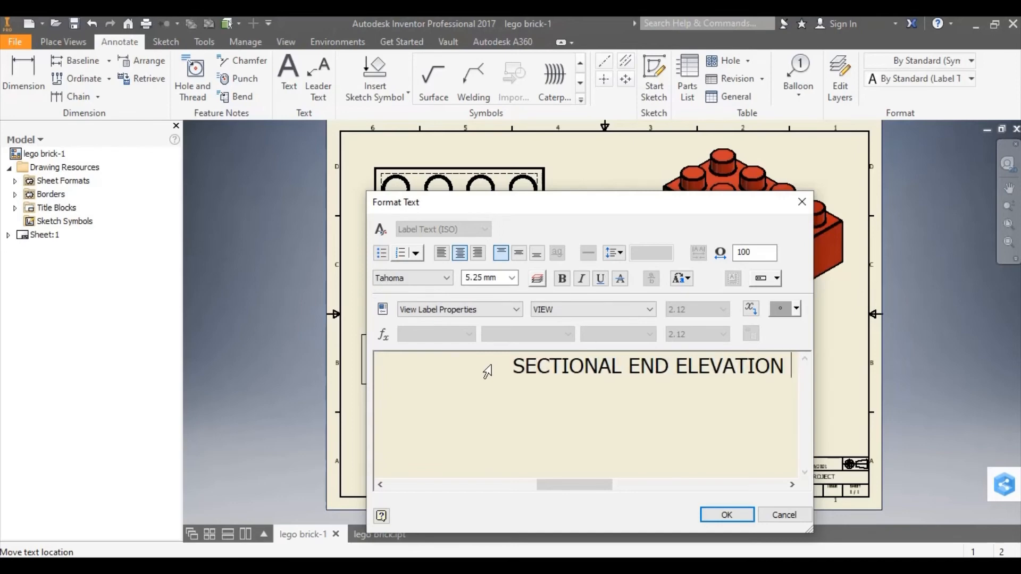
pyautogui.write('A-A')
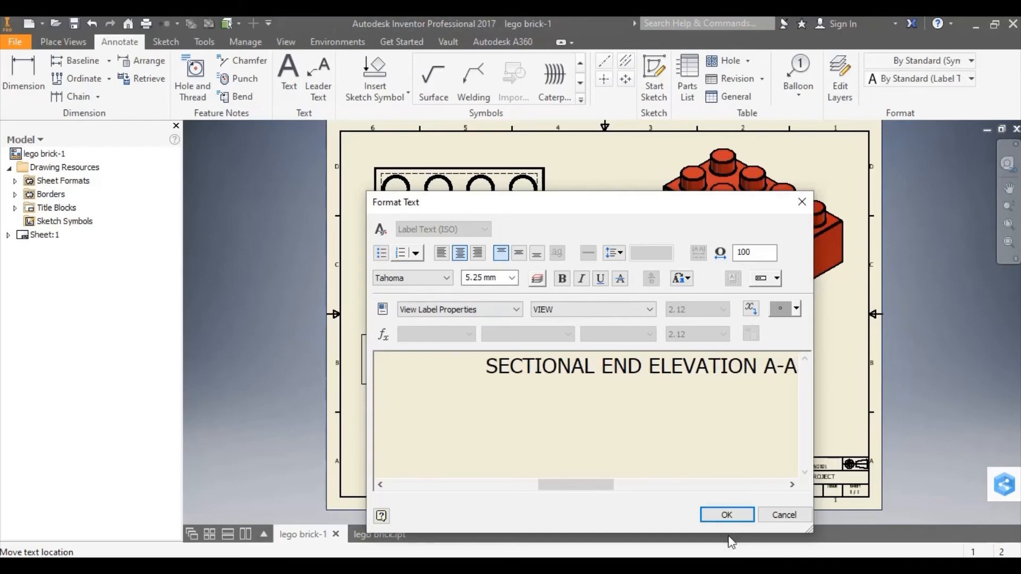
pyautogui.click(732, 516)
# Step: Check the section label's text height and change the PLAN note's height to match its 5.20 mm
pyautogui.doubleClick(669, 432)
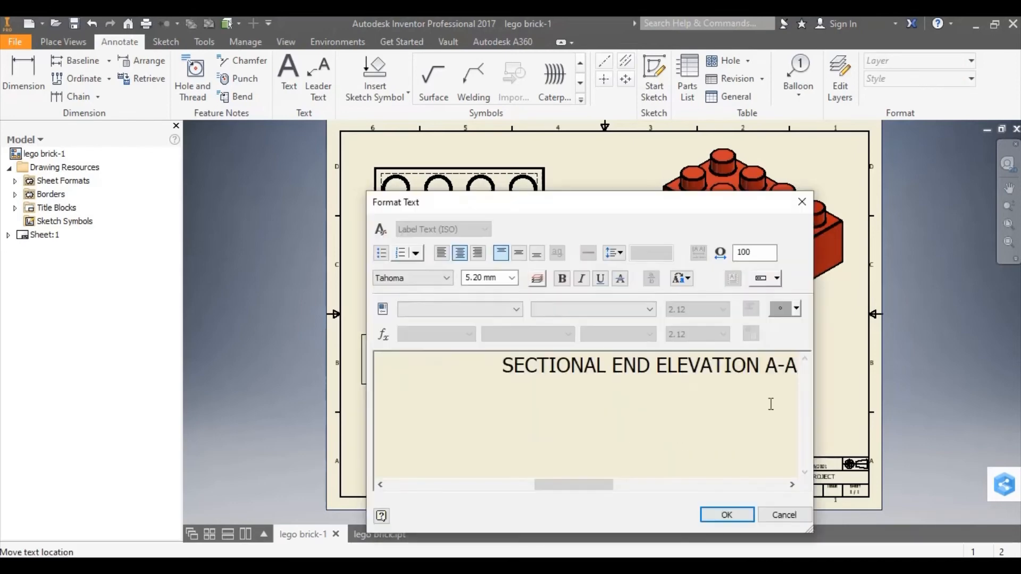
pyautogui.click(802, 202)
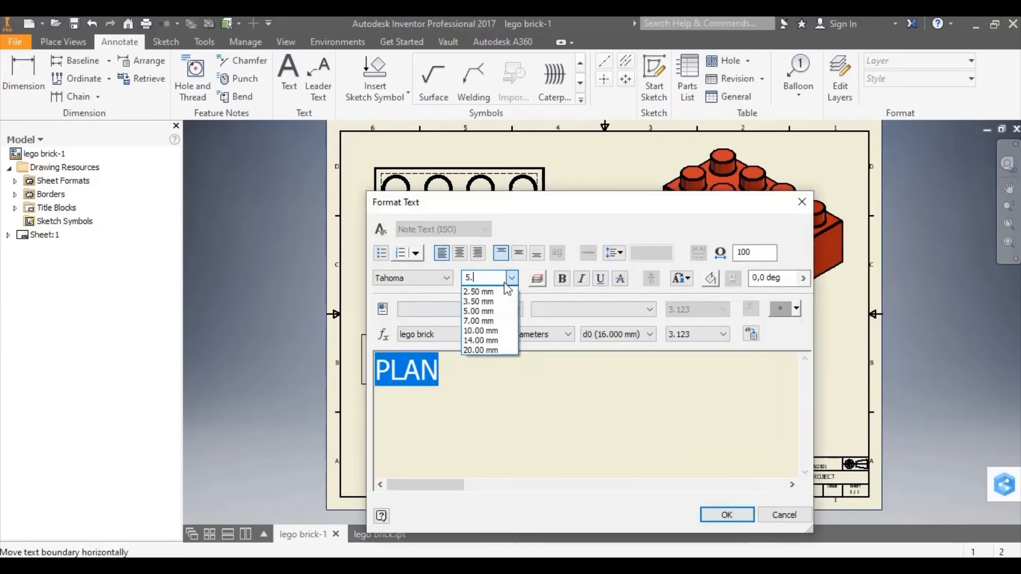
pyautogui.click(727, 516)
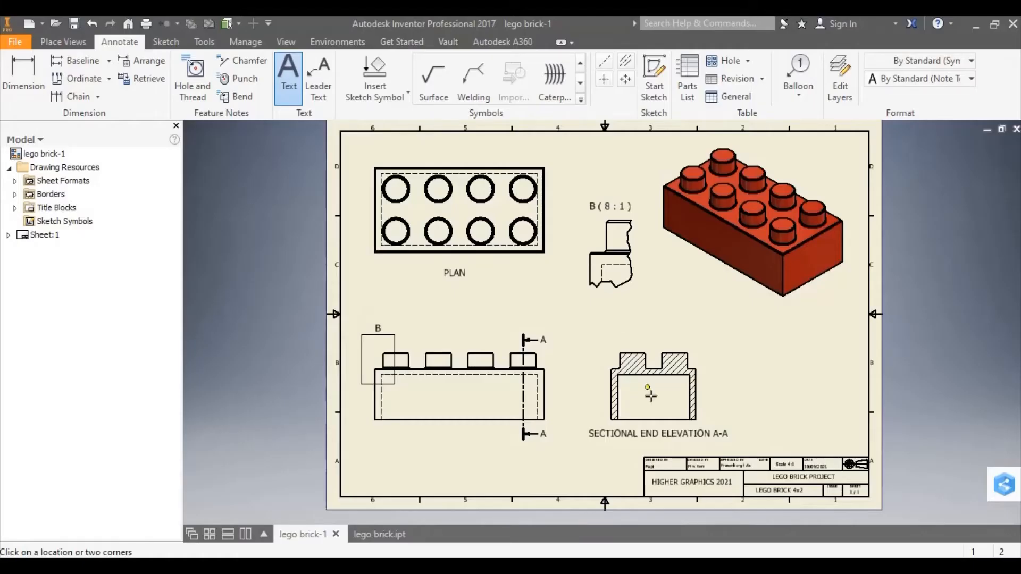
pyautogui.press('Escape')
# Step: Move the detail view's label beneath the view and change its wording to DETAIL VIEW B, keeping the scale field
pyautogui.moveTo(610, 209); pyautogui.dragTo(611, 309)
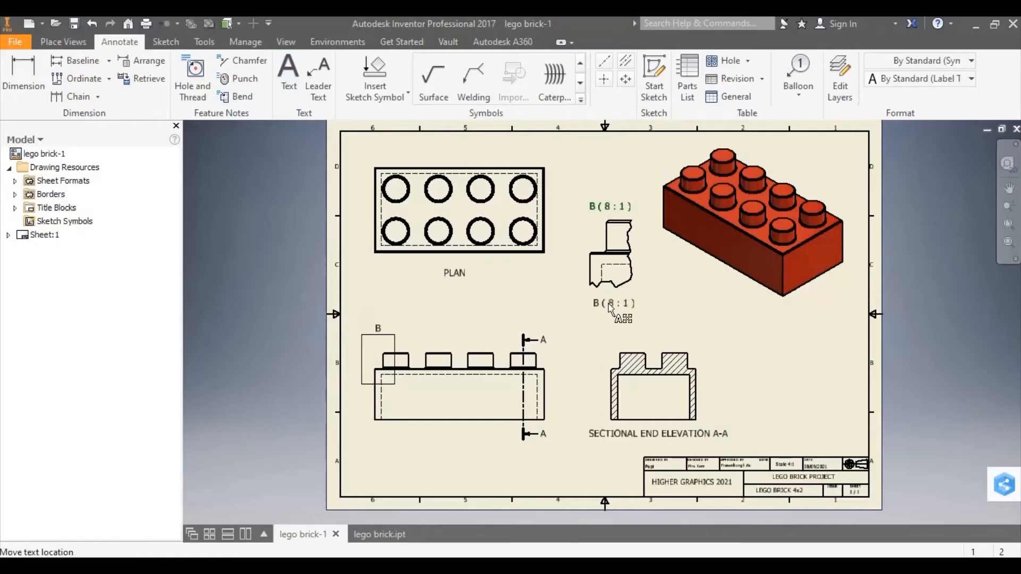
pyautogui.doubleClick(611, 308)
pyautogui.write('DETAIL VIEW B')
pyautogui.click(723, 514)
# Step: Place an ELEVATION text note below the elevation, with its text height matching the PLAN note
pyautogui.press('t')
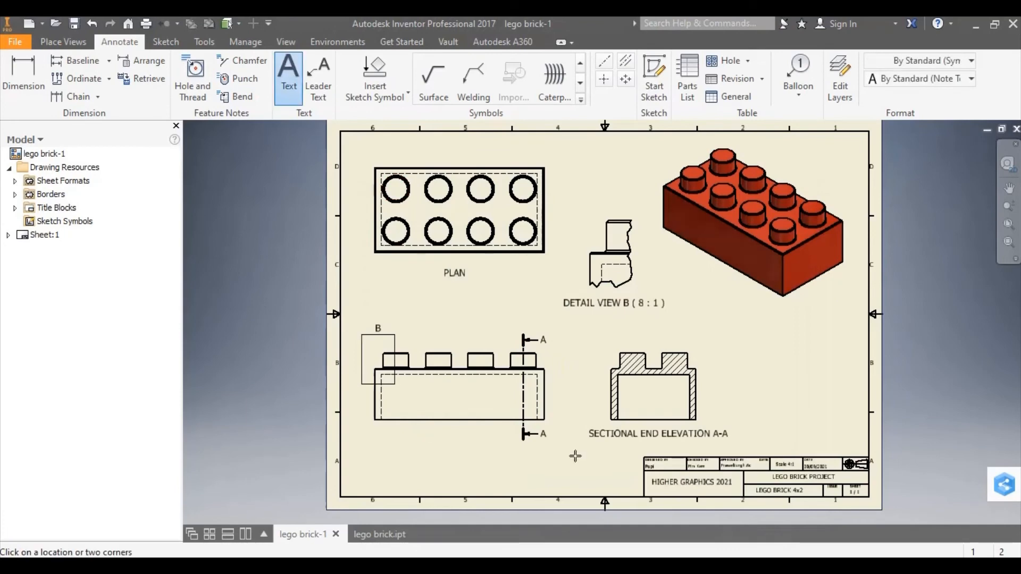
pyautogui.write('ELEVATION')
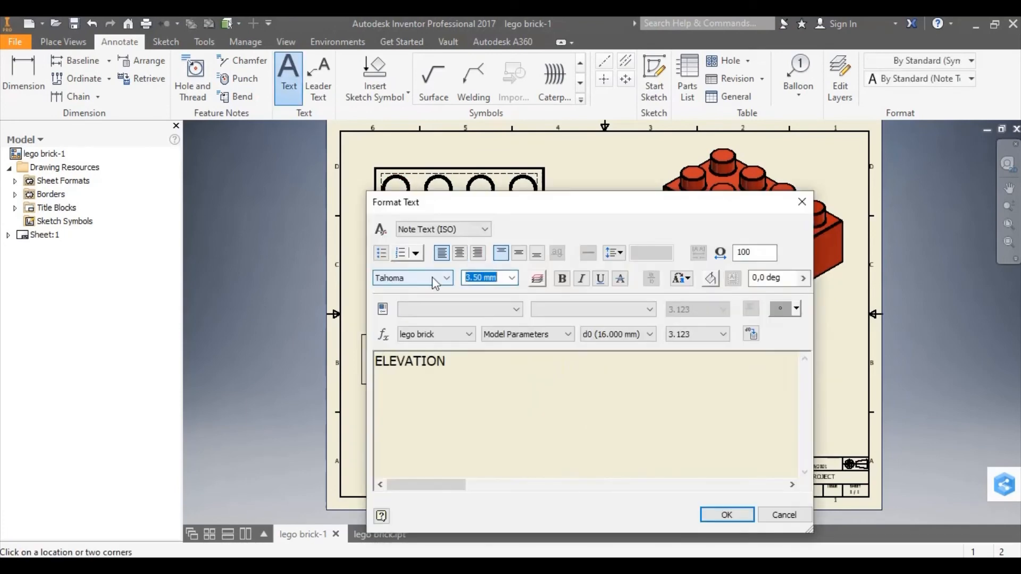
pyautogui.click(720, 512)
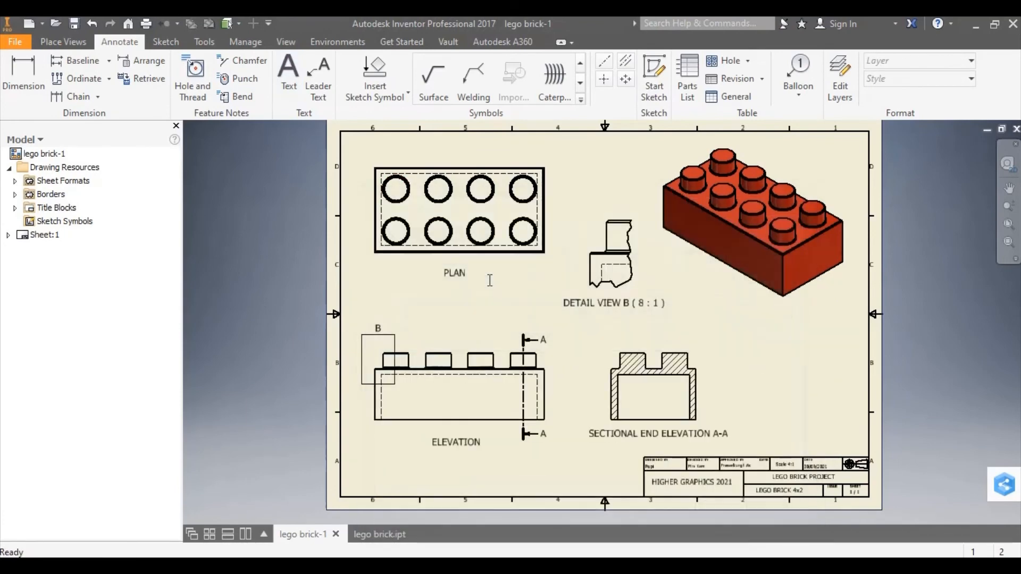
# Step: Place a text note reading ISOMETRIC VIEW below the shaded isometric view
pyautogui.press('t')
pyautogui.click(755, 307)
pyautogui.write('ISOMETRIC VIEW')
pyautogui.click(723, 513)
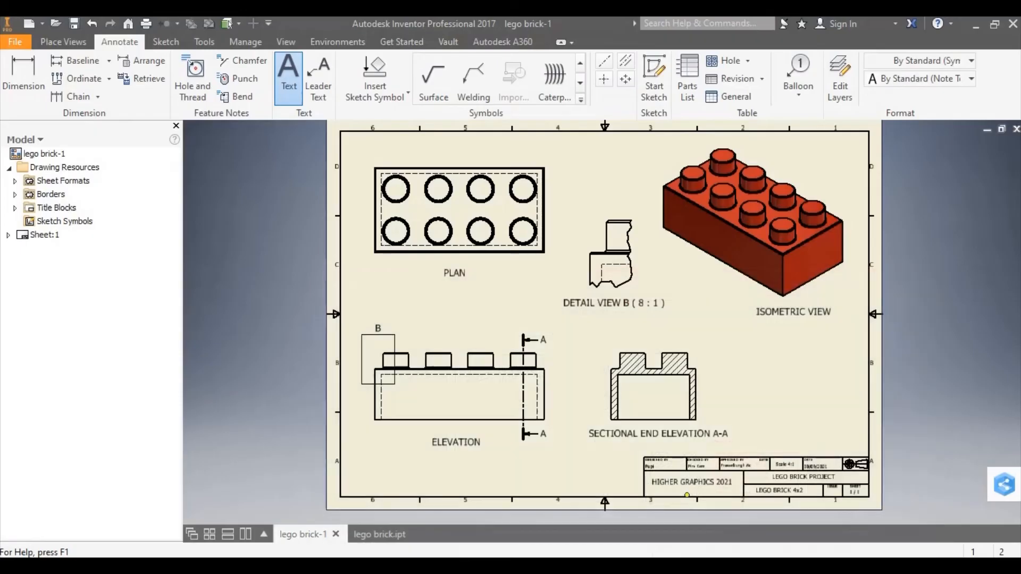
pyautogui.press('t')
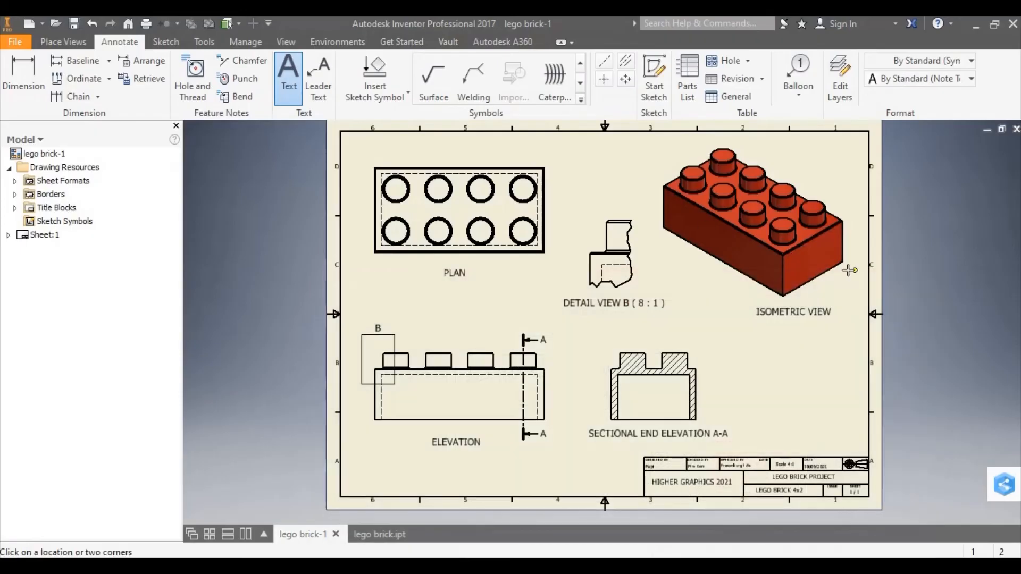
pyautogui.press('Escape')
# Step: Reduce the text height of all view labels and notes to one smaller matching size
pyautogui.doubleClick(777, 312)
pyautogui.click(479, 278)
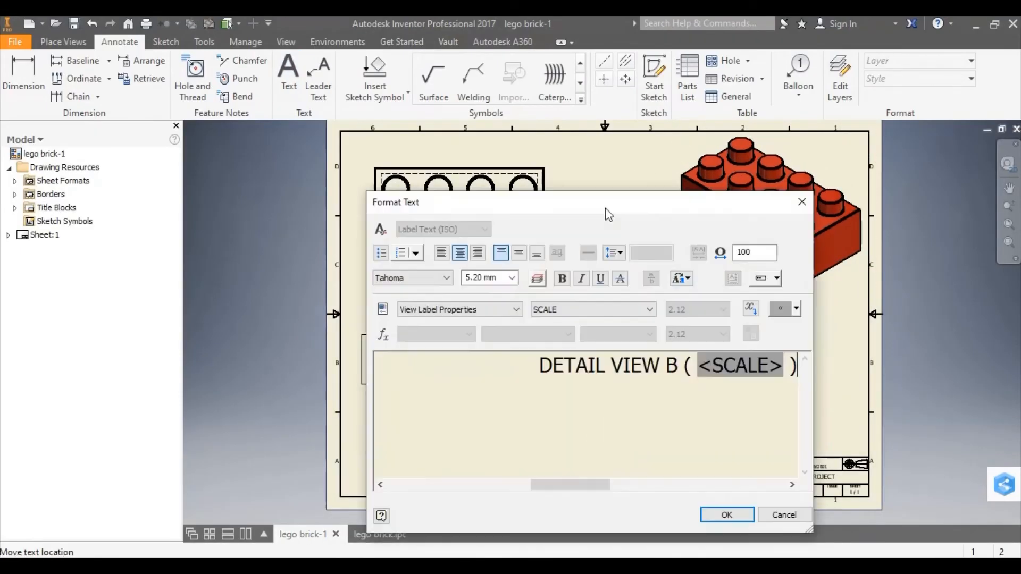
pyautogui.click(512, 278)
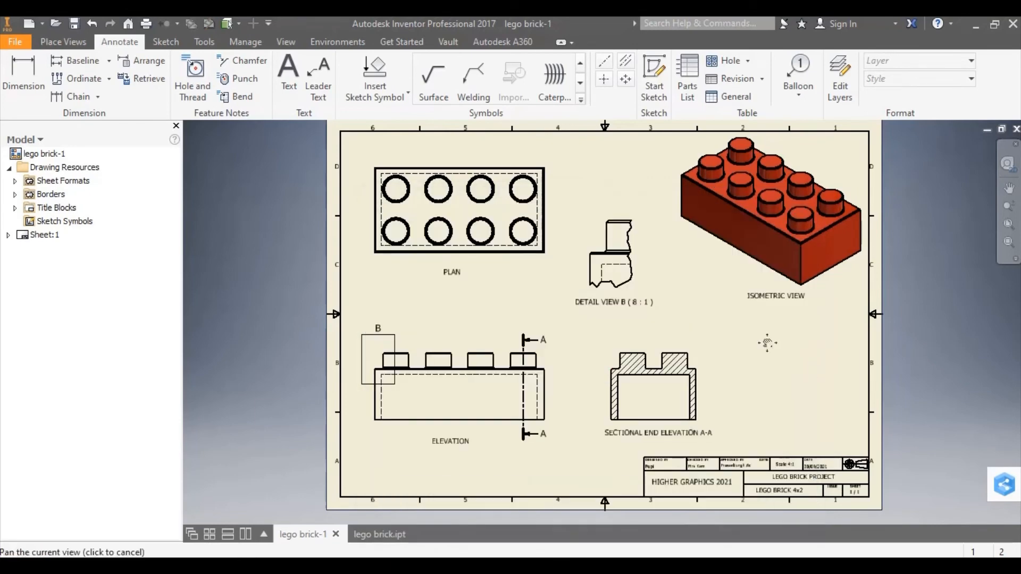
# Step: Nudge the section label beneath its view and try to align the ELEVATION note with Horizontal alignment
pyautogui.moveTo(768, 344); pyautogui.dragTo(756, 353, button='middle')
pyautogui.scroll(-3, 650, 449)
pyautogui.moveTo(638, 441); pyautogui.dragTo(638, 450)
pyautogui.click(251, 454)
pyautogui.click(63, 42)
pyautogui.click(489, 93)
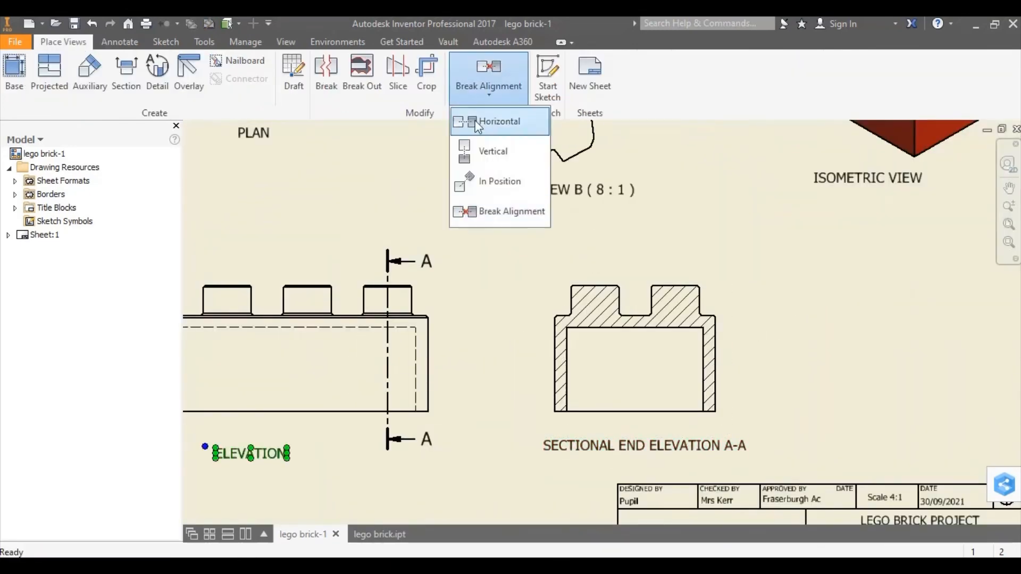
pyautogui.click(474, 121)
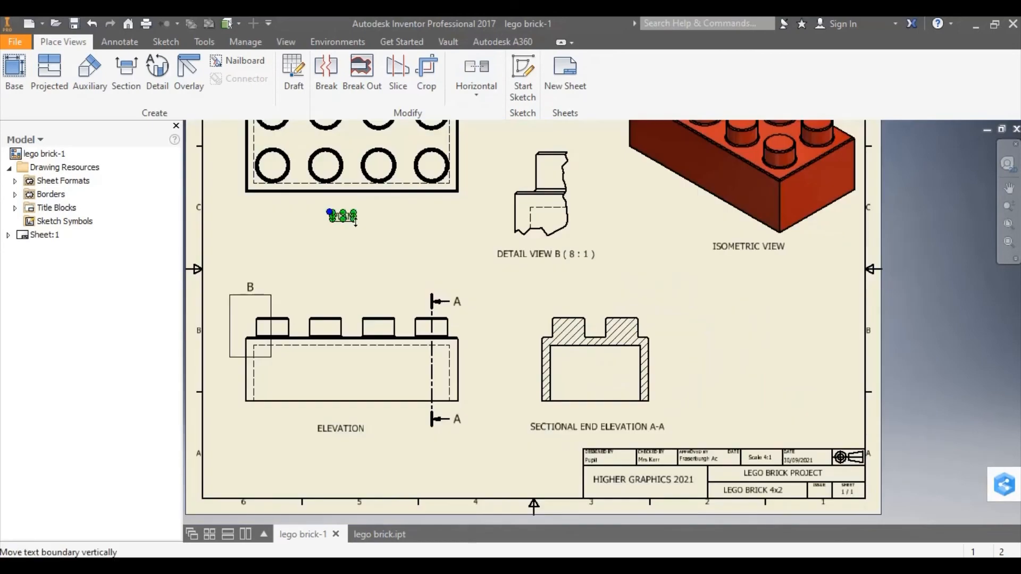
# Step: Shift the PLAN and ELEVATION notes slightly to centre them beneath their views
pyautogui.scroll(-3, 356, 221)
pyautogui.moveTo(345, 216); pyautogui.dragTo(354, 218)
pyautogui.scroll(3, 425, 415)
pyautogui.moveTo(381, 485); pyautogui.dragTo(390, 484)
pyautogui.click(883, 458)
pyautogui.scroll(3, 883, 457)
pyautogui.moveTo(957, 436); pyautogui.dragTo(842, 407, button='middle')
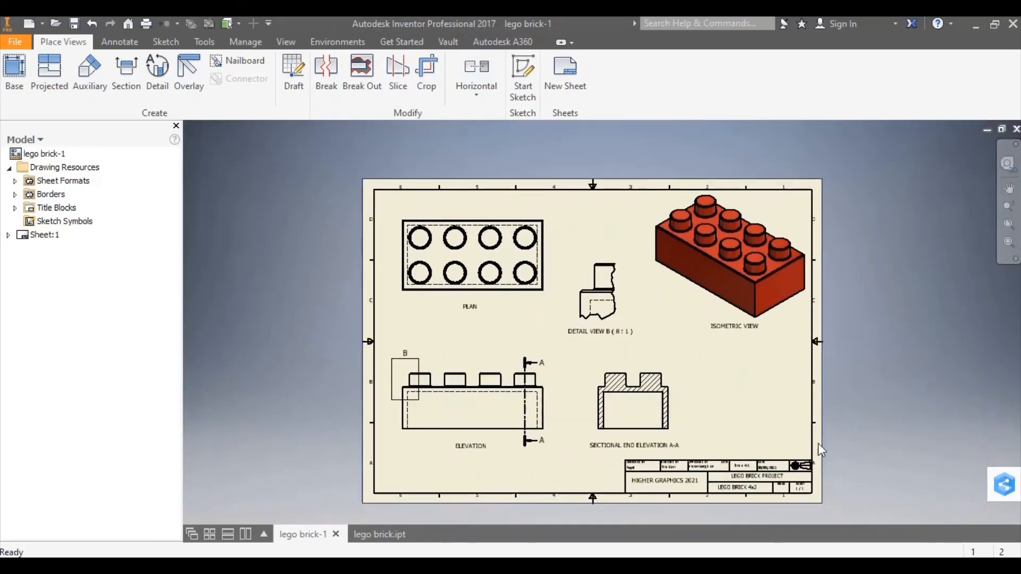
# Step: Dimension the overall depth of the plan view along its left side, keeping the default dimension text
pyautogui.click(125, 43)
pyautogui.click(26, 71)
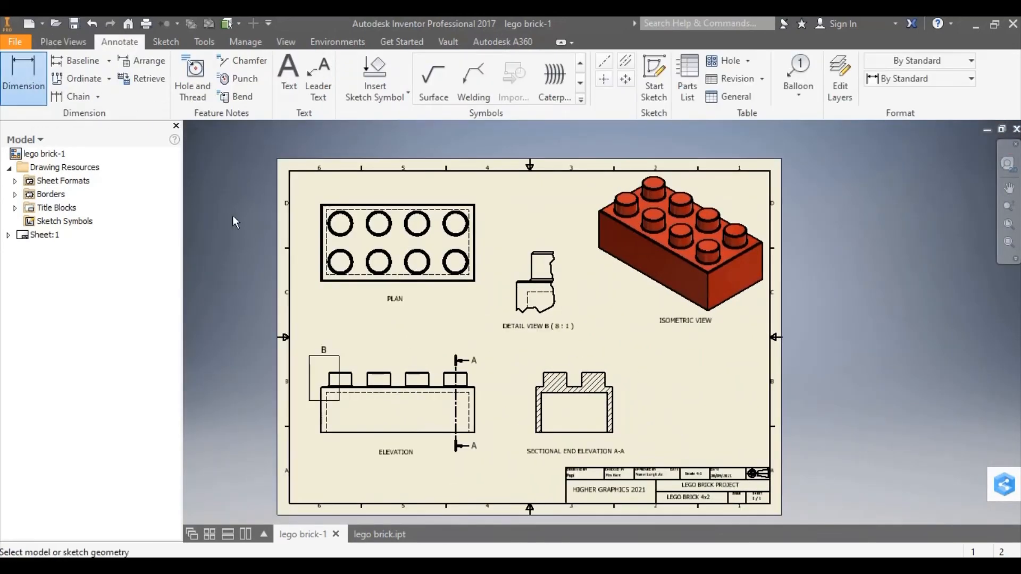
pyautogui.scroll(5, 309, 234)
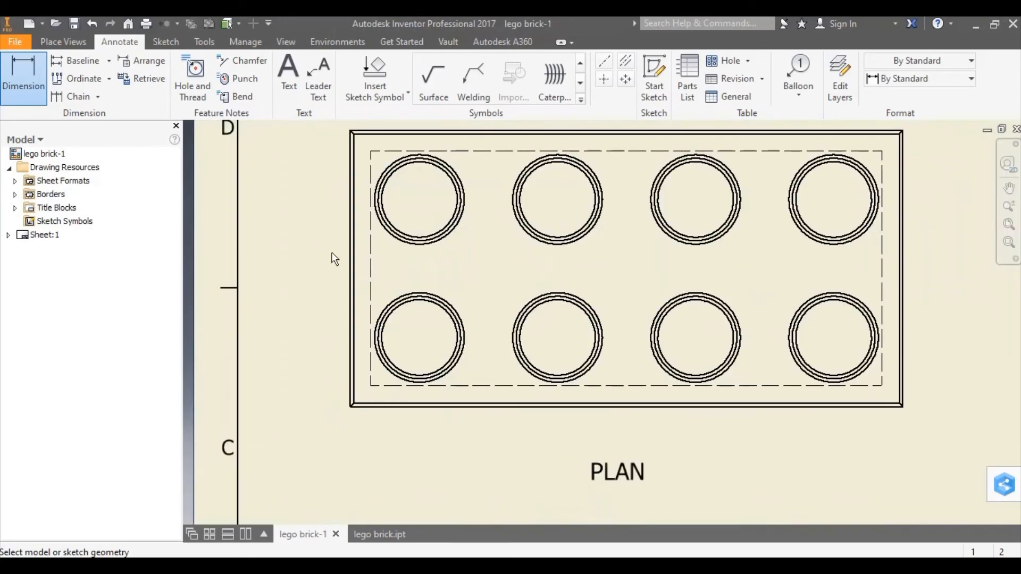
pyautogui.click(351, 262)
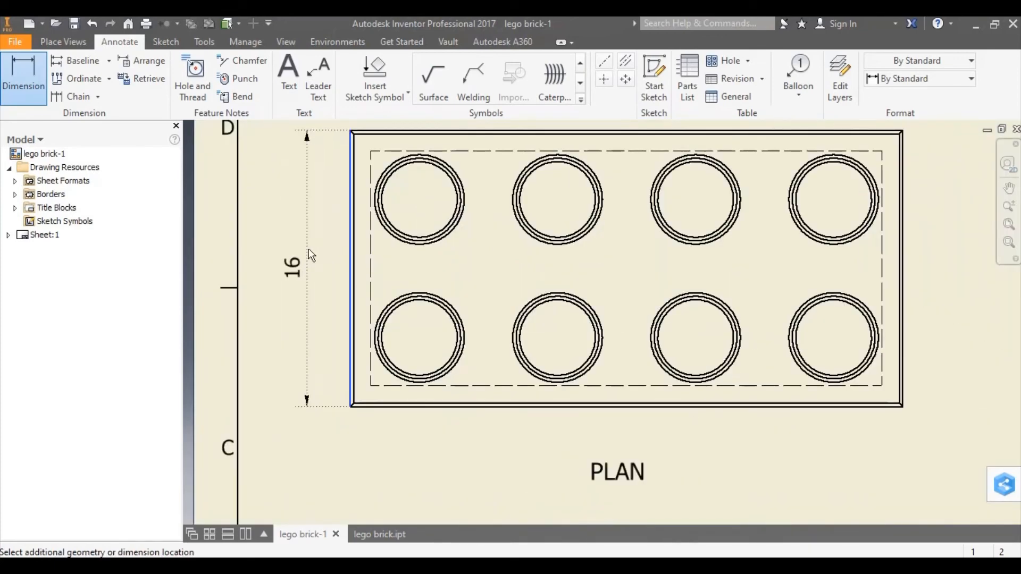
pyautogui.click(308, 249)
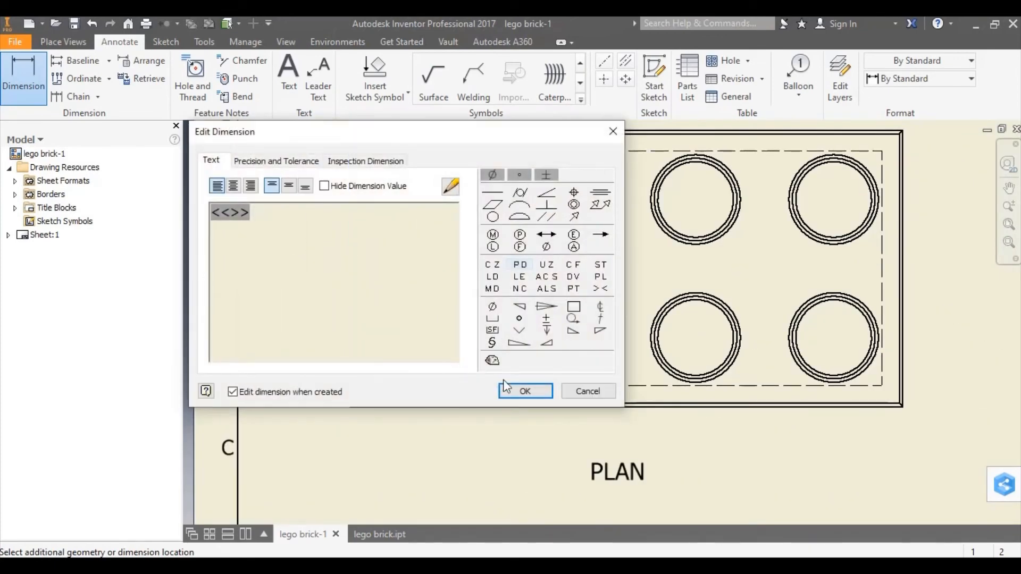
pyautogui.click(524, 391)
# Step: Dimension the overall length of the plan view above its top edge, keeping the default dimension text
pyautogui.scroll(-5, 675, 357)
pyautogui.scroll(8, 675, 320)
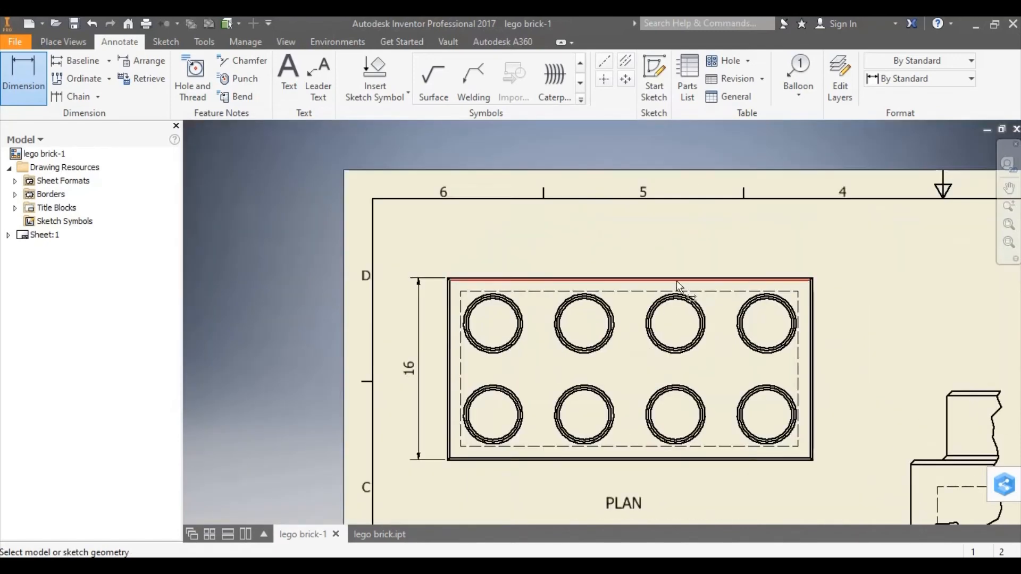
pyautogui.click(664, 274)
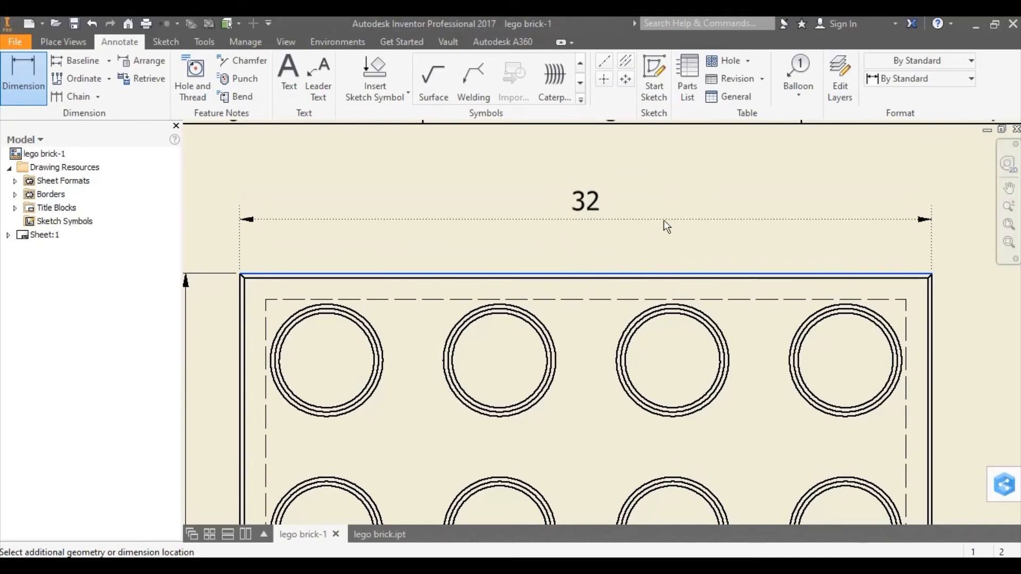
pyautogui.click(681, 234)
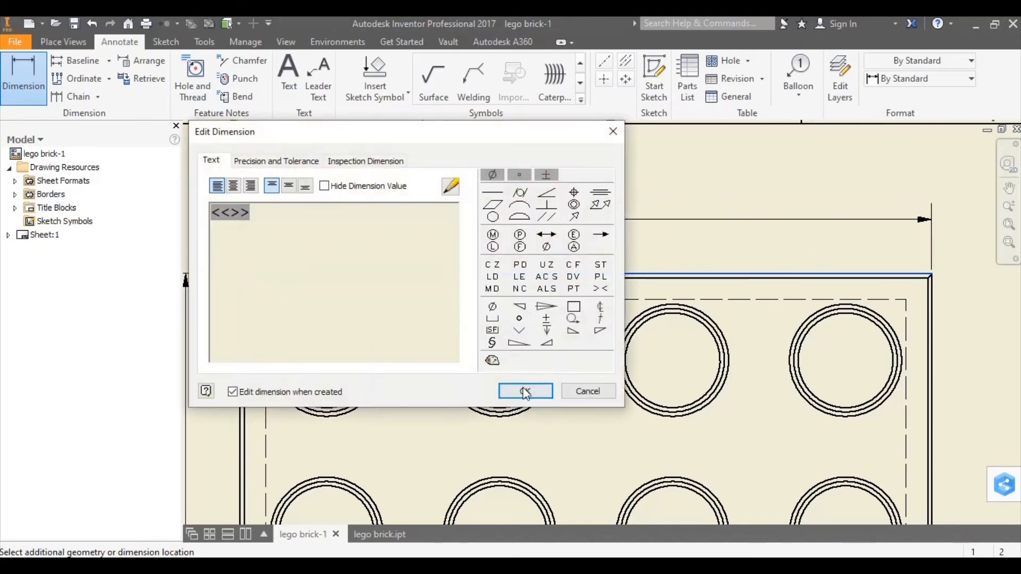
pyautogui.click(524, 390)
# Step: Add a diameter dimension to the outer circle of the plan's upper-right stud, placed outside the brick outline
pyautogui.click(902, 343)
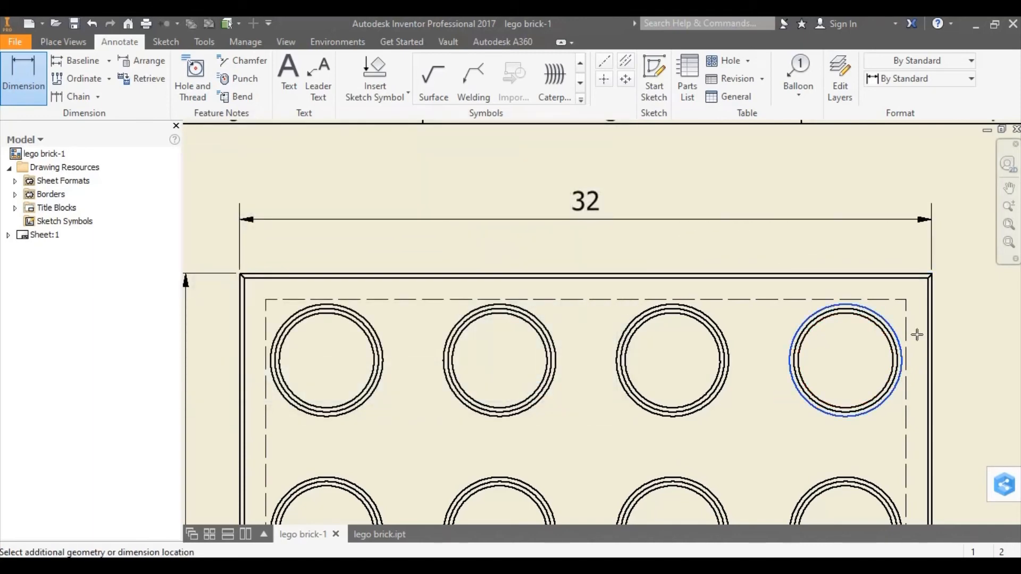
pyautogui.scroll(-3, 993, 306)
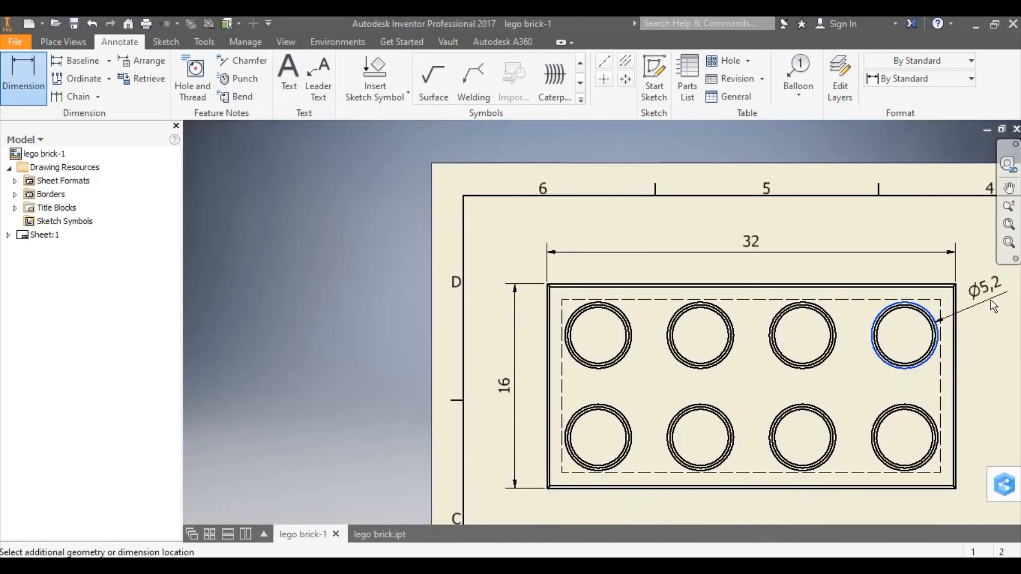
pyautogui.click(997, 307)
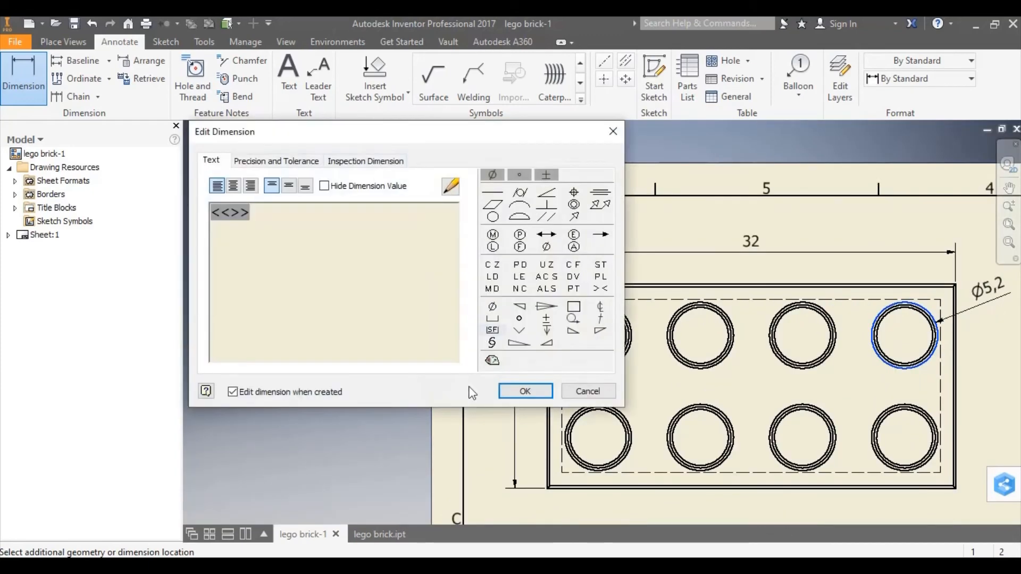
pyautogui.click(522, 390)
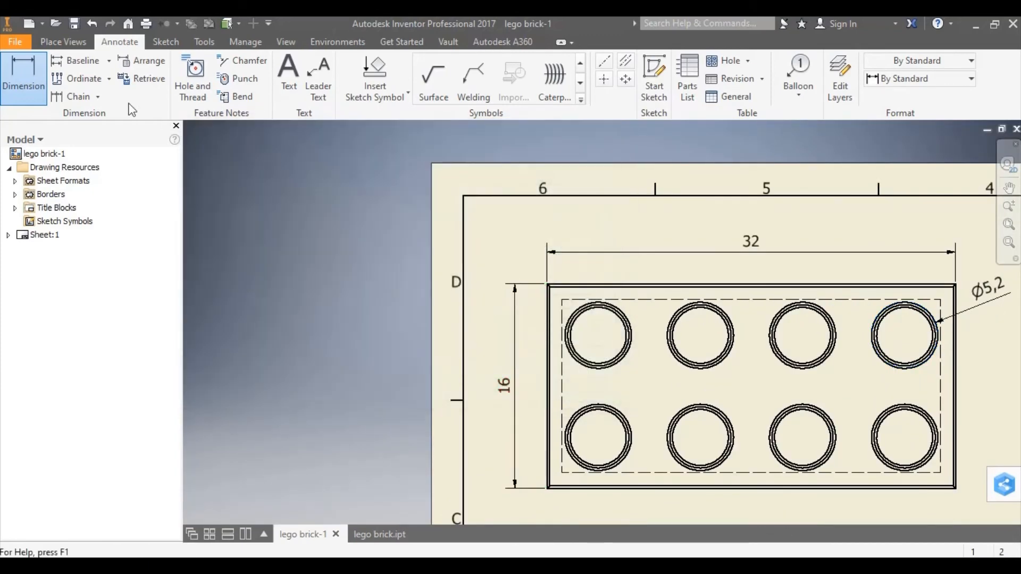
# Step: Add chain dimensions below the plan from the brick's left edge across the four stud centres of the lower row
pyautogui.click(77, 98)
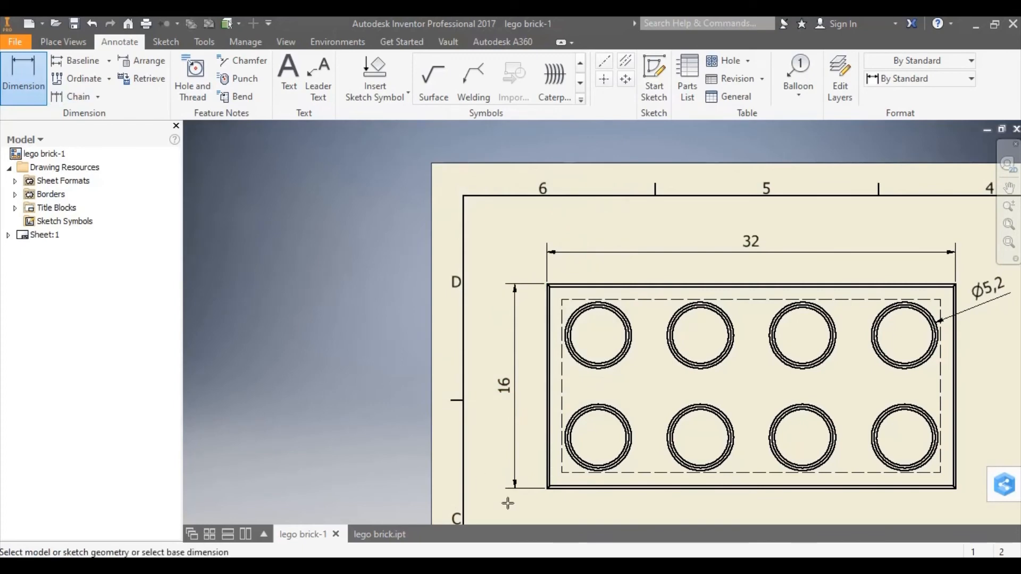
pyautogui.moveTo(546, 474)
pyautogui.mouseDown(button='middle')
pyautogui.moveTo(509, 412)
pyautogui.moveTo(382, 410)
pyautogui.mouseUp(button='middle')
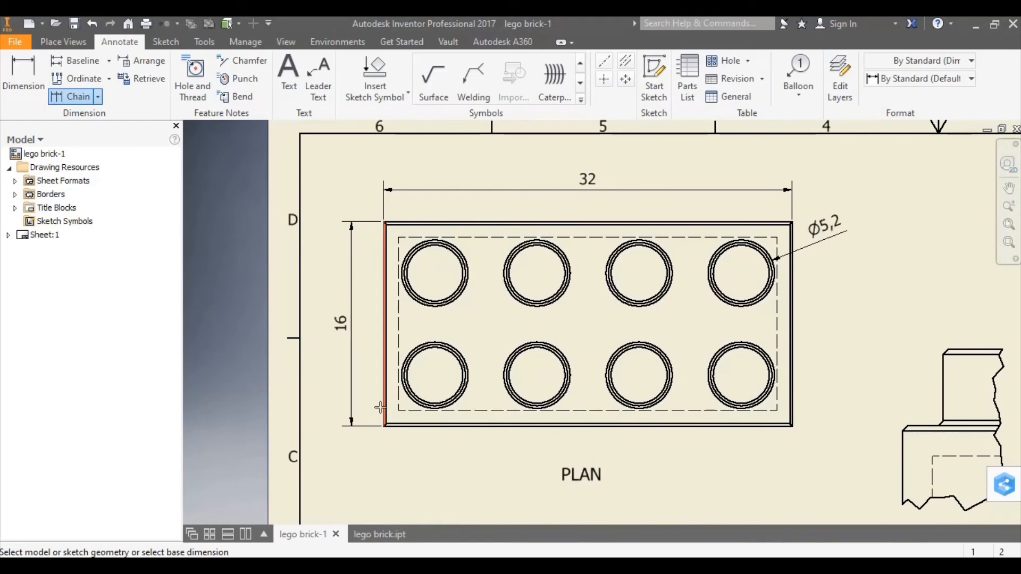
pyautogui.click(383, 407)
pyautogui.click(434, 403)
pyautogui.click(532, 407)
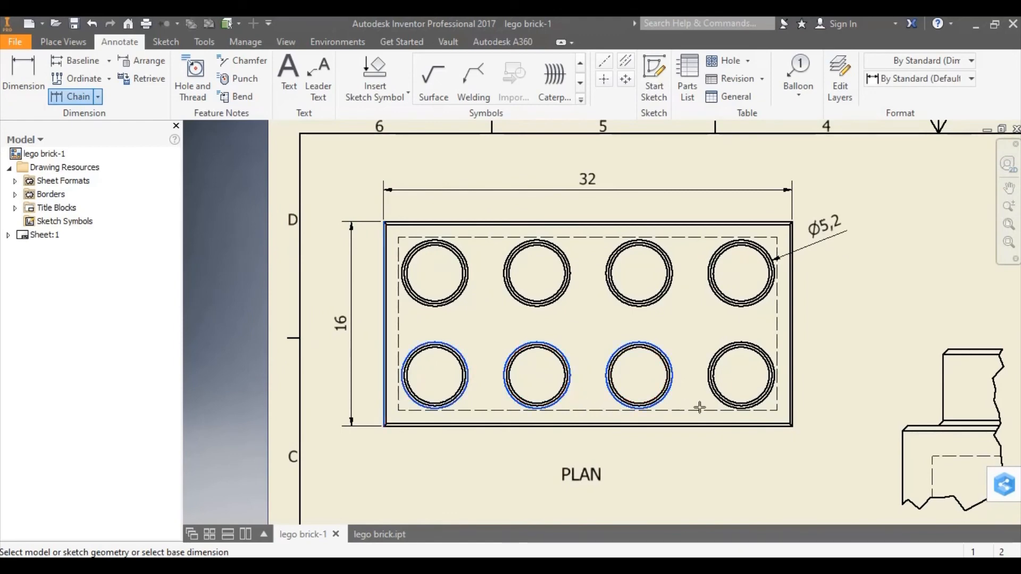
pyautogui.rightClick(696, 461)
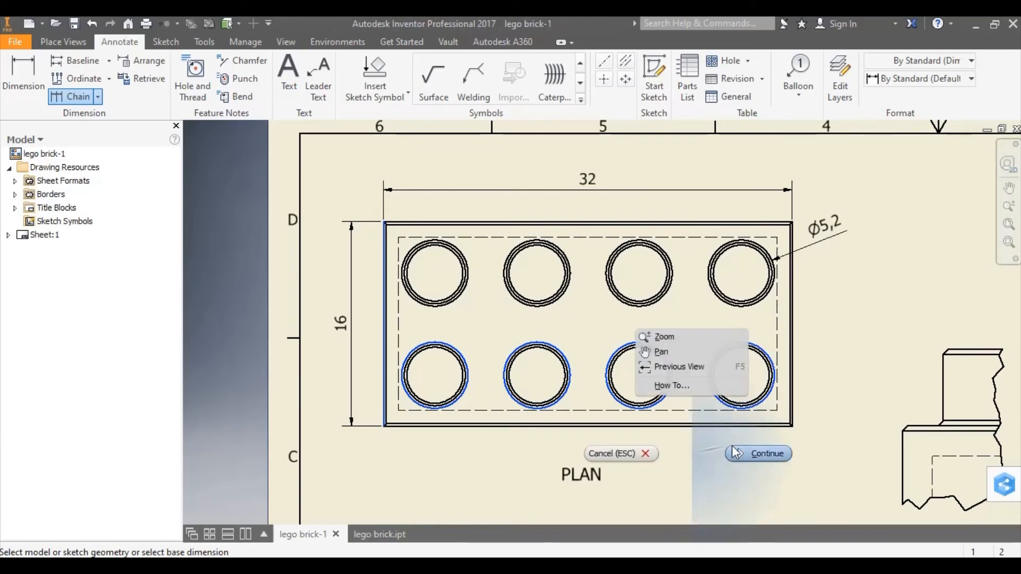
pyautogui.click(739, 451)
pyautogui.click(645, 458)
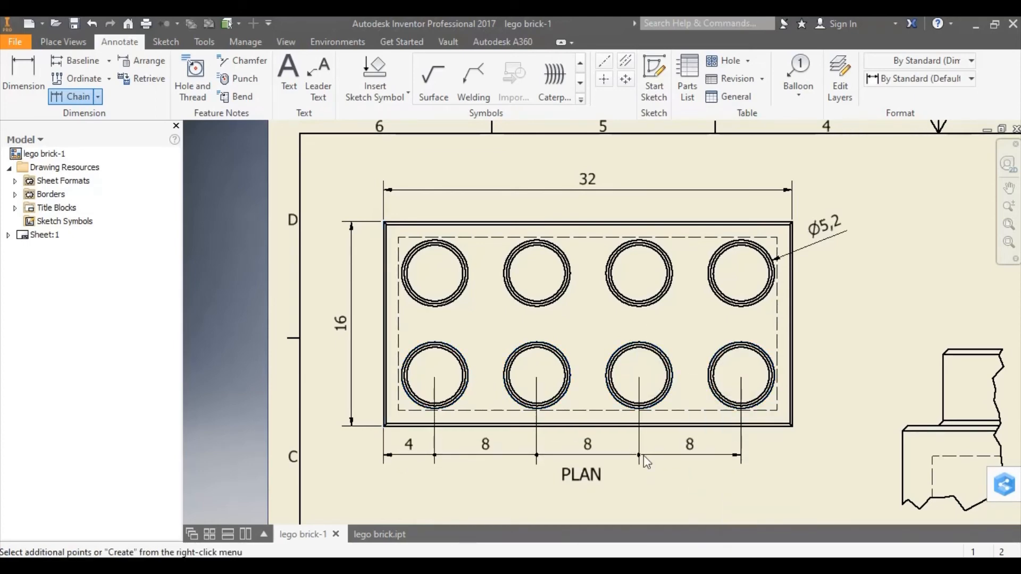
pyautogui.rightClick(643, 456)
pyautogui.click(683, 457)
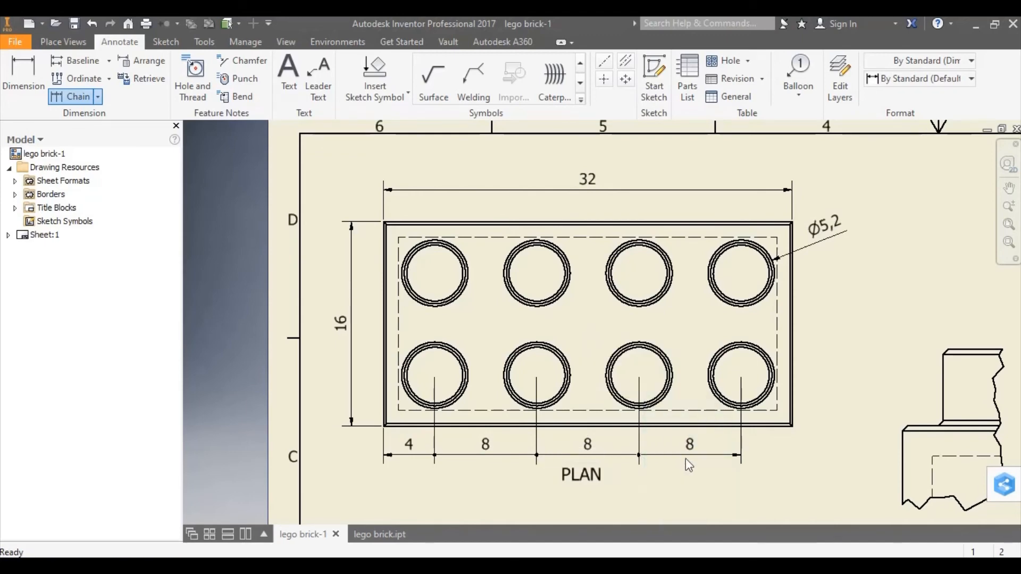
# Step: Try a set of baseline height dimensions to the left of detail view B and undo it
pyautogui.scroll(-3, 677, 217)
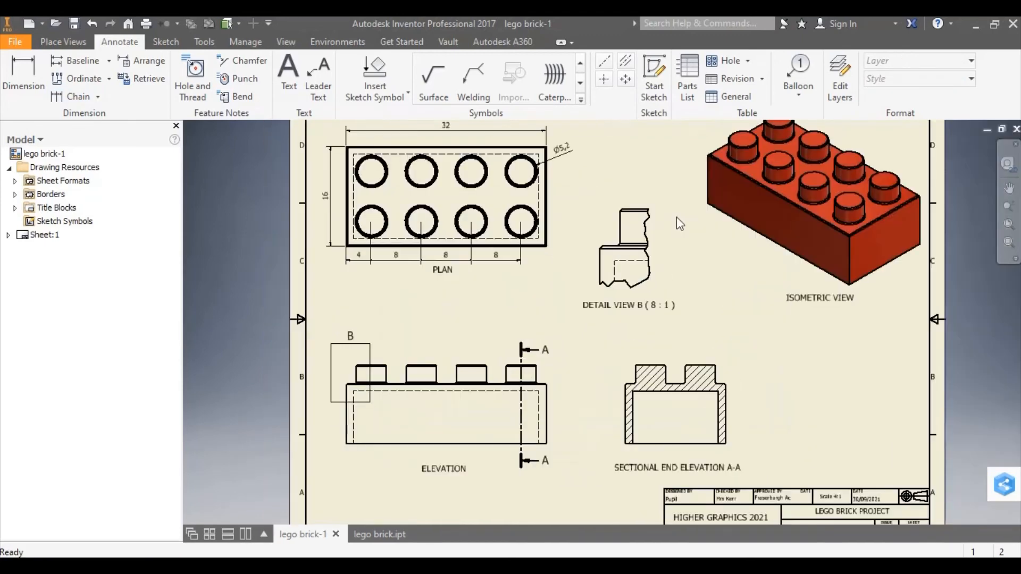
pyautogui.scroll(3, 687, 168)
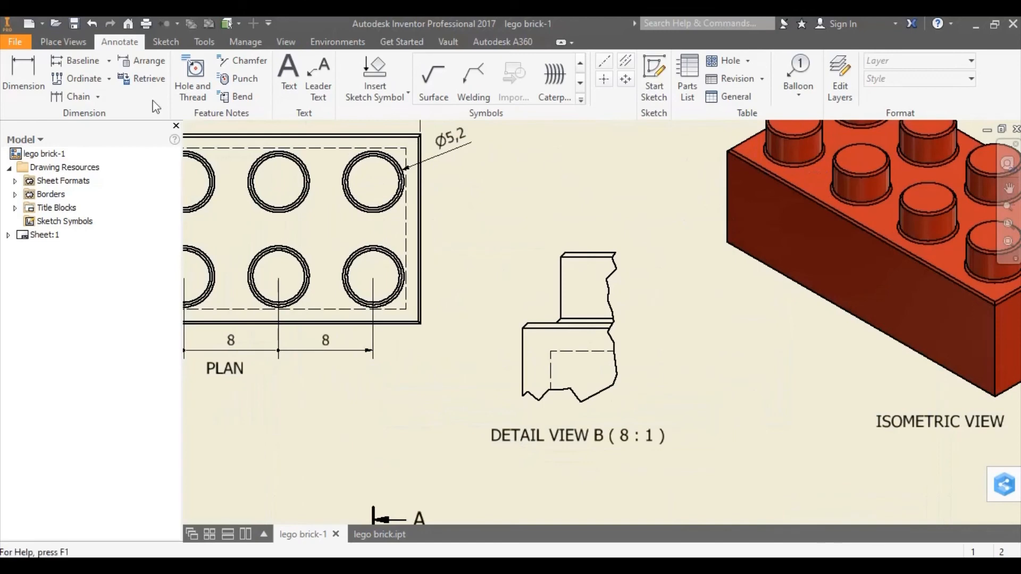
pyautogui.click(77, 61)
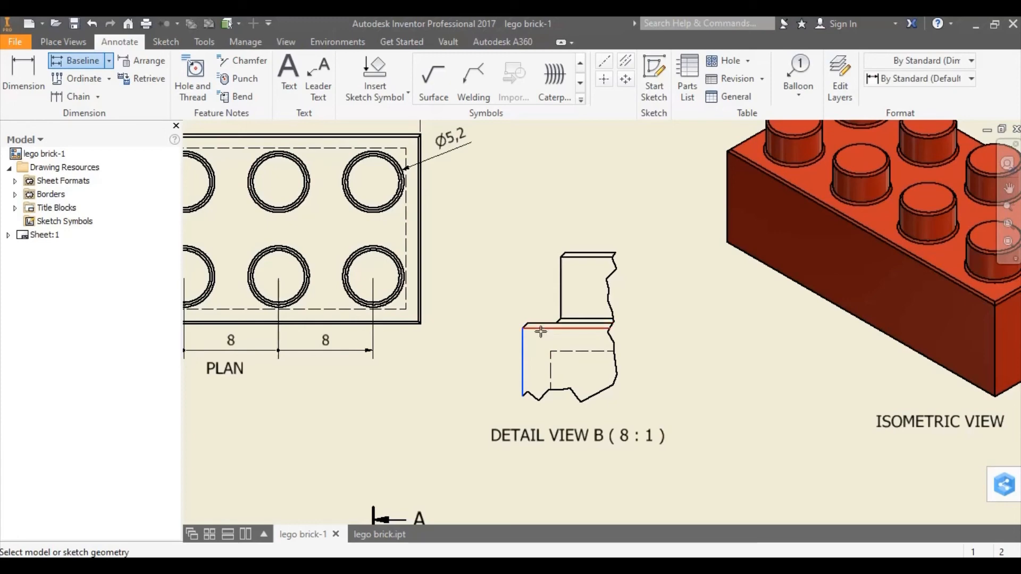
pyautogui.click(541, 329)
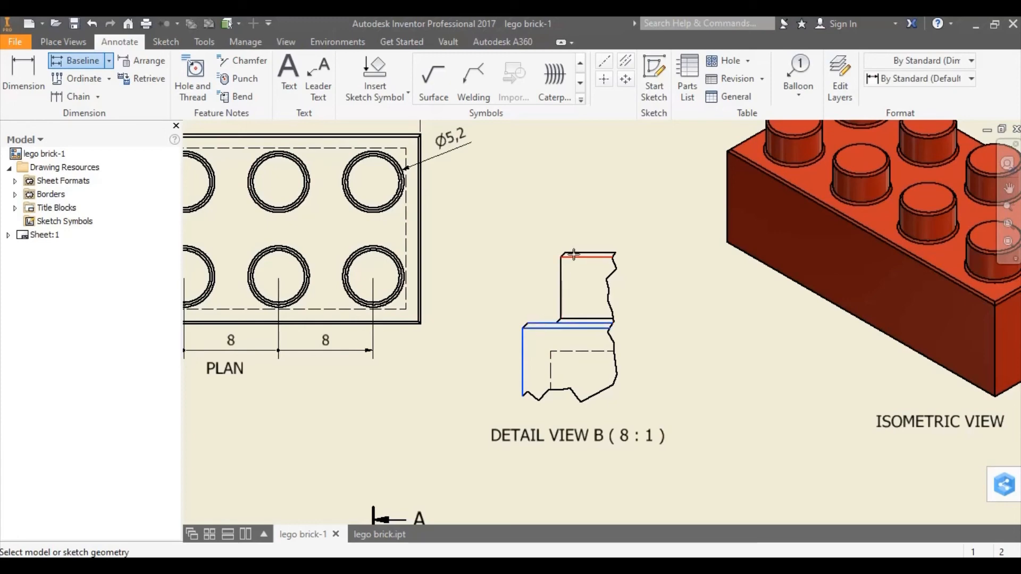
pyautogui.rightClick(554, 220)
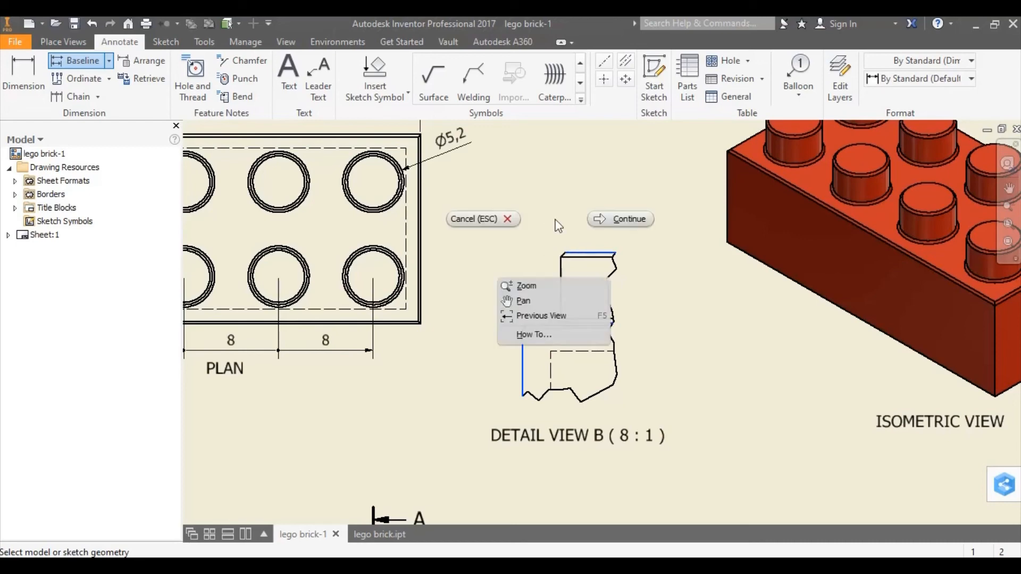
pyautogui.click(613, 219)
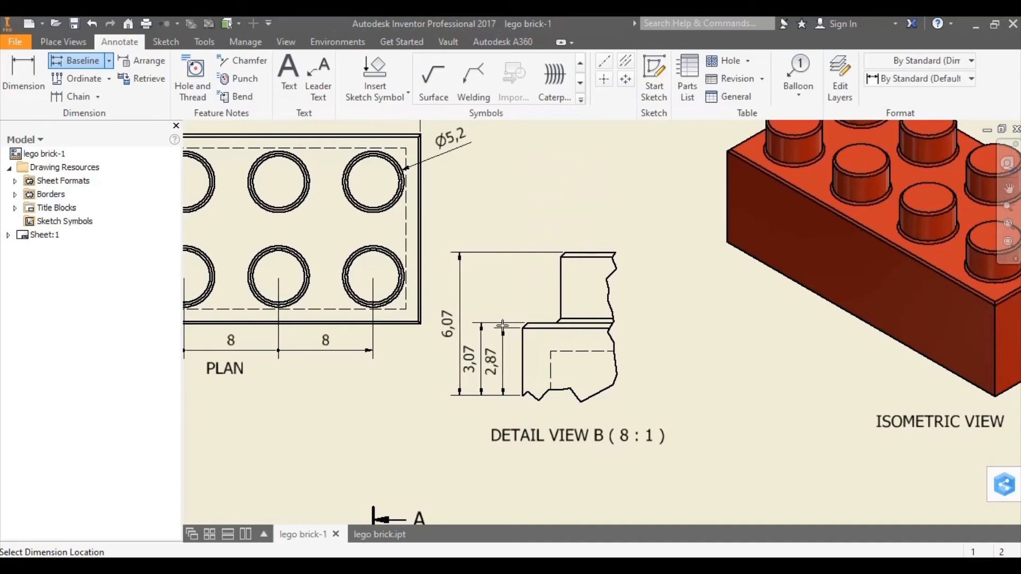
pyautogui.click(501, 325)
pyautogui.rightClick(500, 325)
pyautogui.click(549, 317)
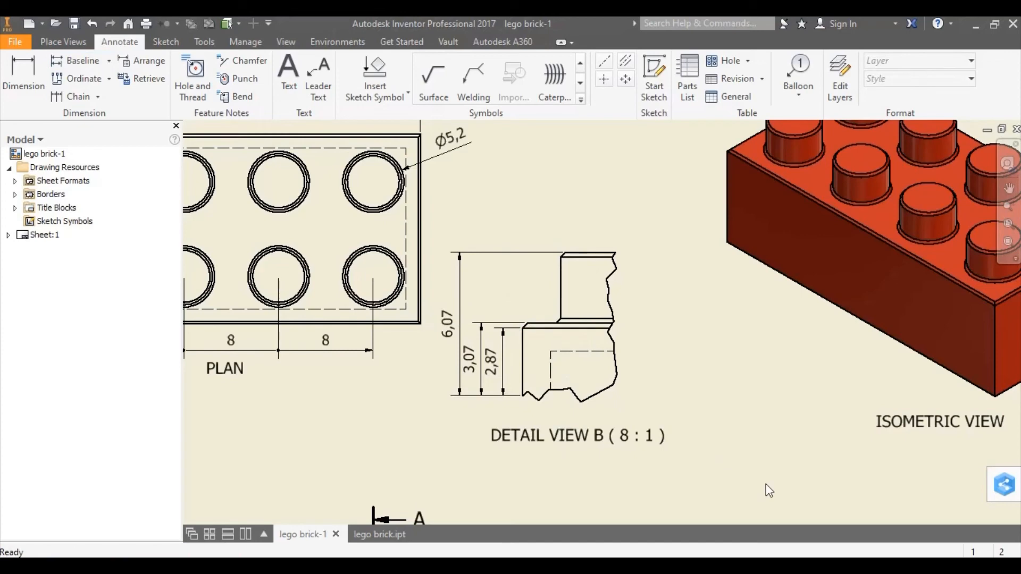
pyautogui.click(92, 24)
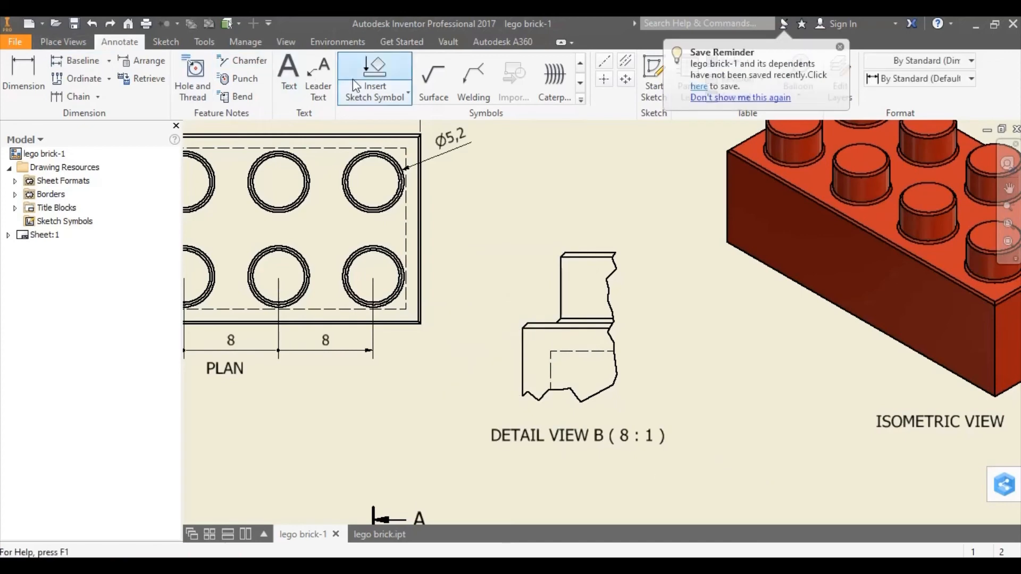
# Step: Add leader text reading 0.2 X 45° pointing to the chamfer at the top of the stud in detail view B
pyautogui.click(319, 84)
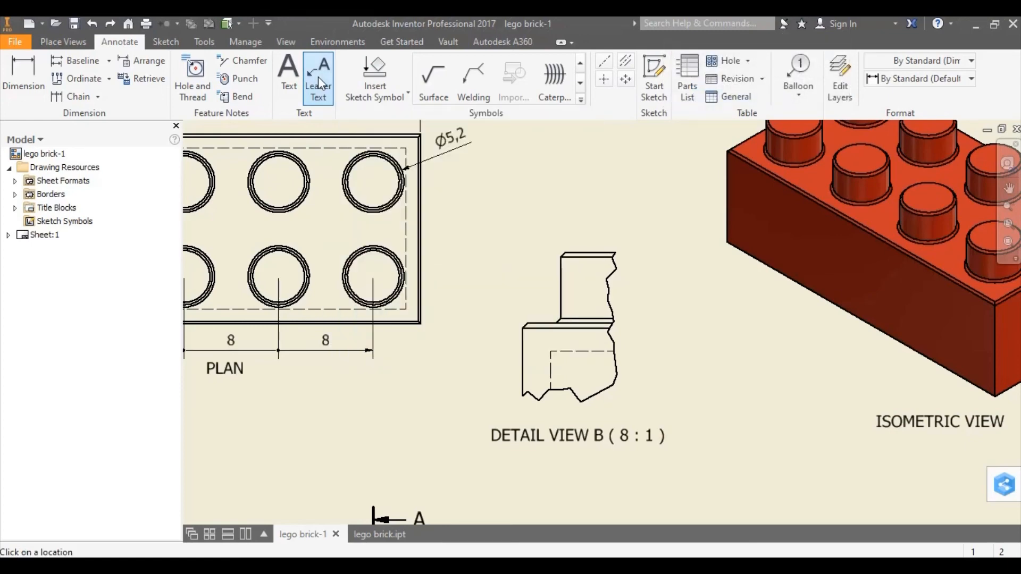
pyautogui.scroll(-3, 569, 243)
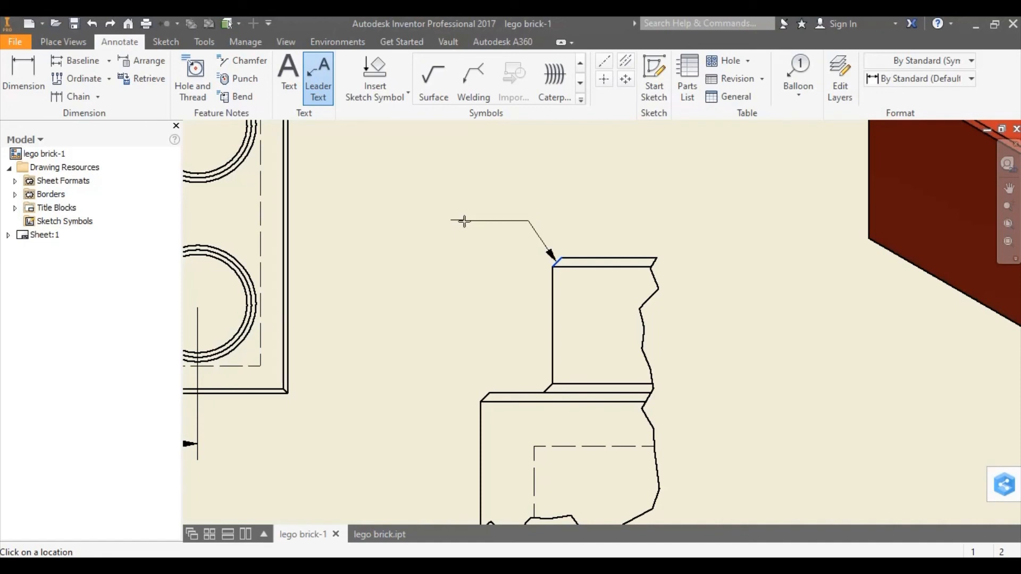
pyautogui.click(465, 221)
pyautogui.rightClick(465, 185)
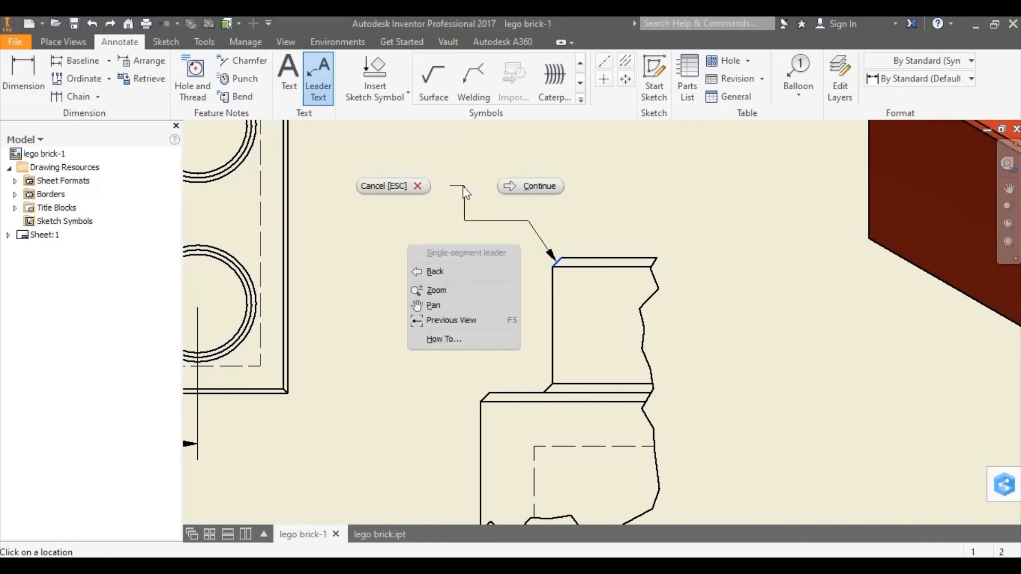
pyautogui.click(530, 186)
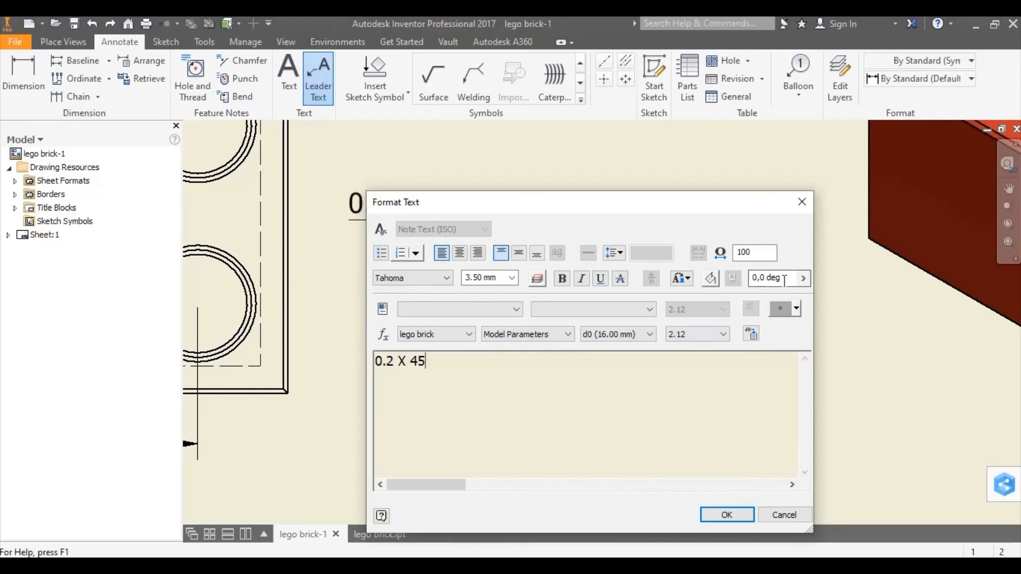
pyautogui.click(797, 311)
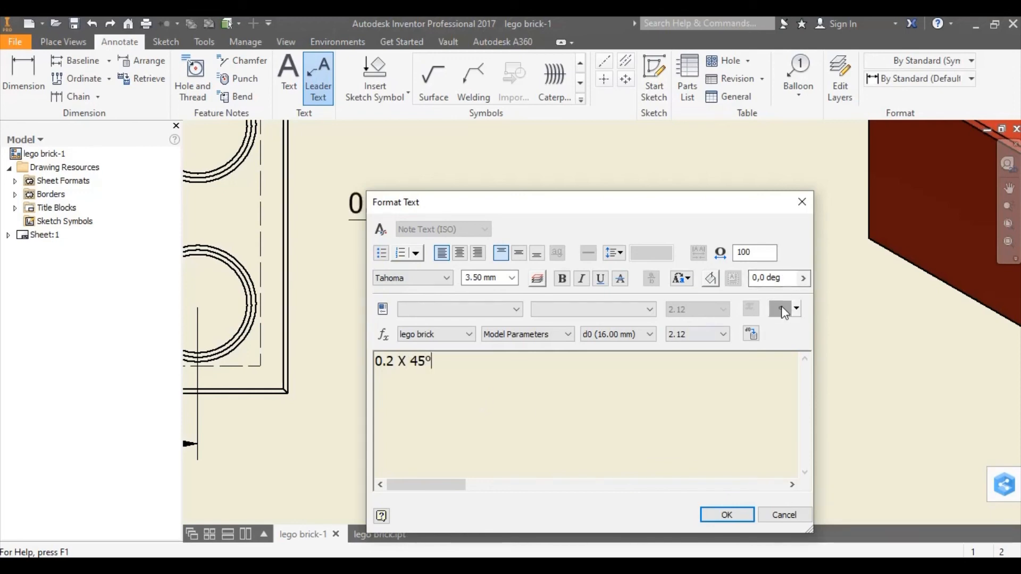
pyautogui.click(719, 516)
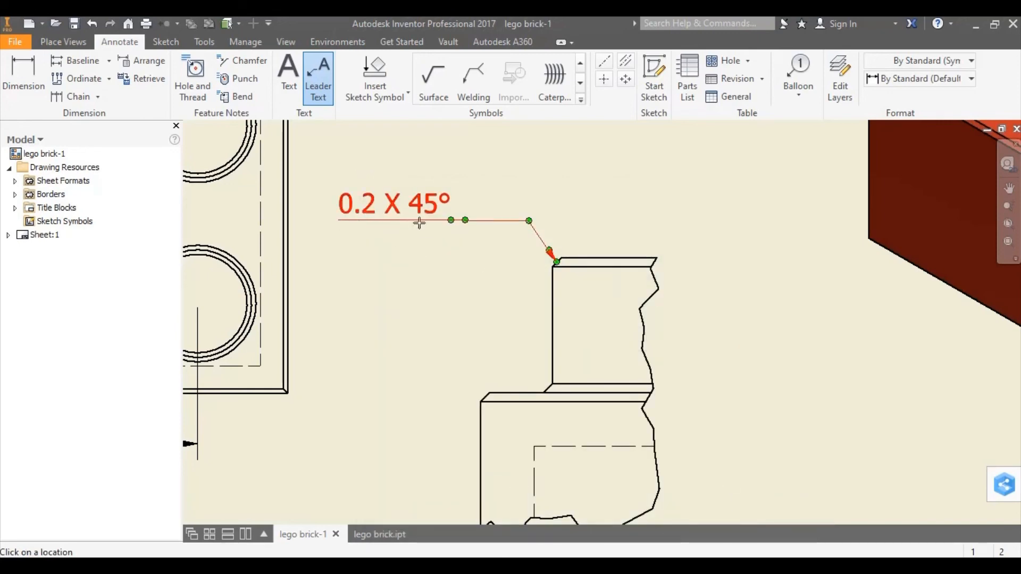
pyautogui.scroll(3, 519, 281)
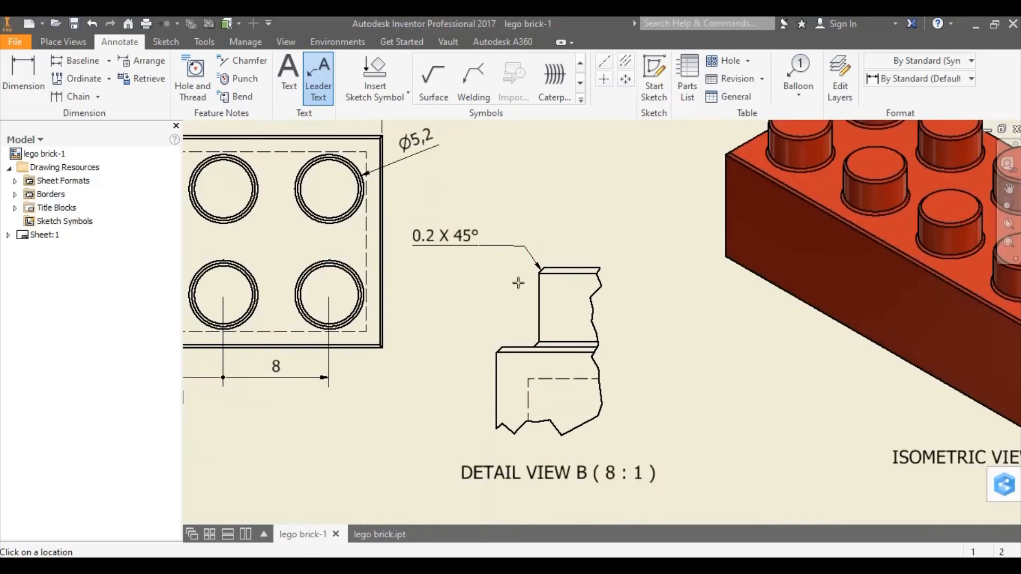
# Step: Add vertical bisector centrelines through the two middle studs in the elevation, each midway between the stud's side edges
pyautogui.scroll(2, 518, 283)
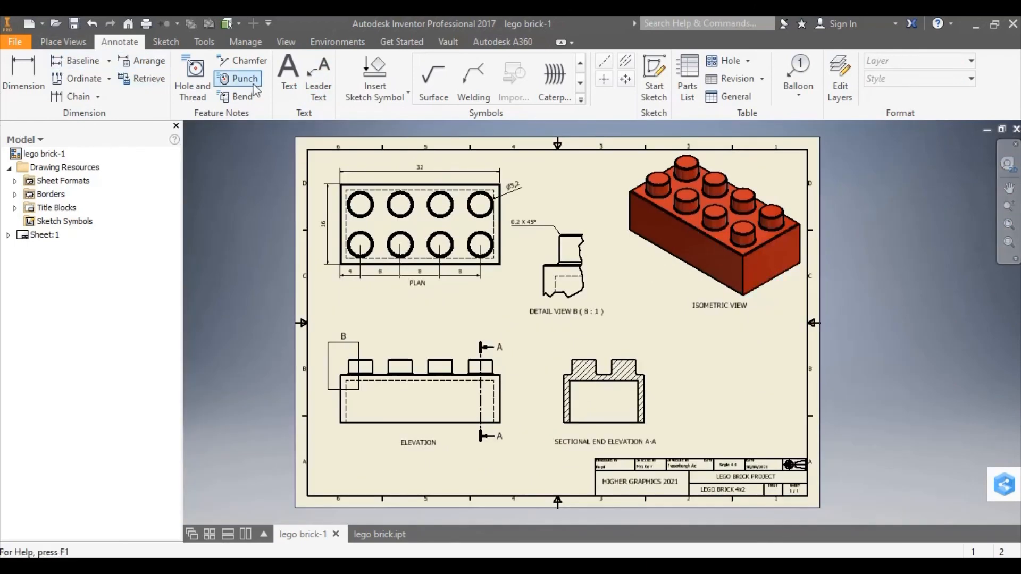
pyautogui.click(626, 68)
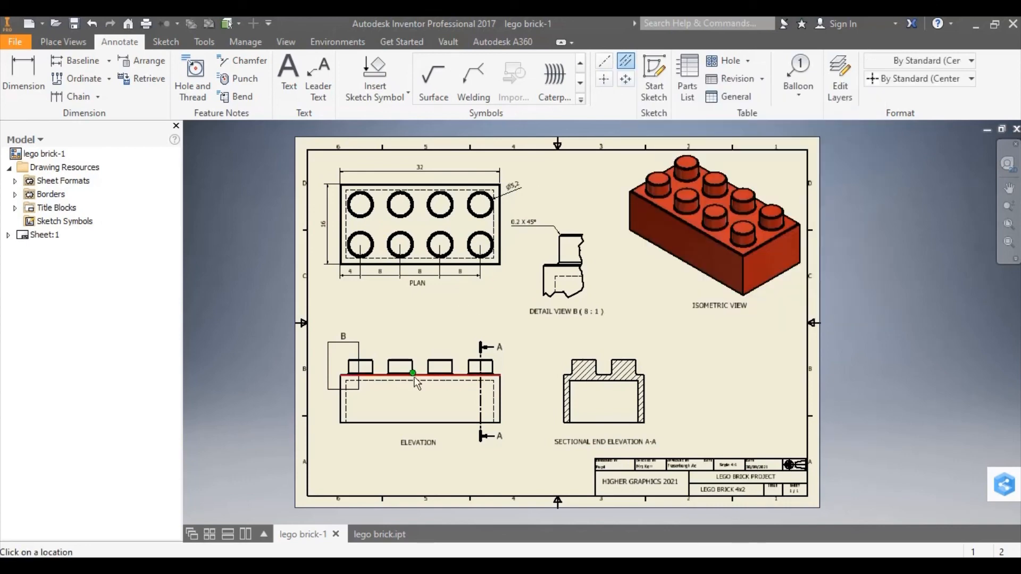
pyautogui.scroll(5, 412, 386)
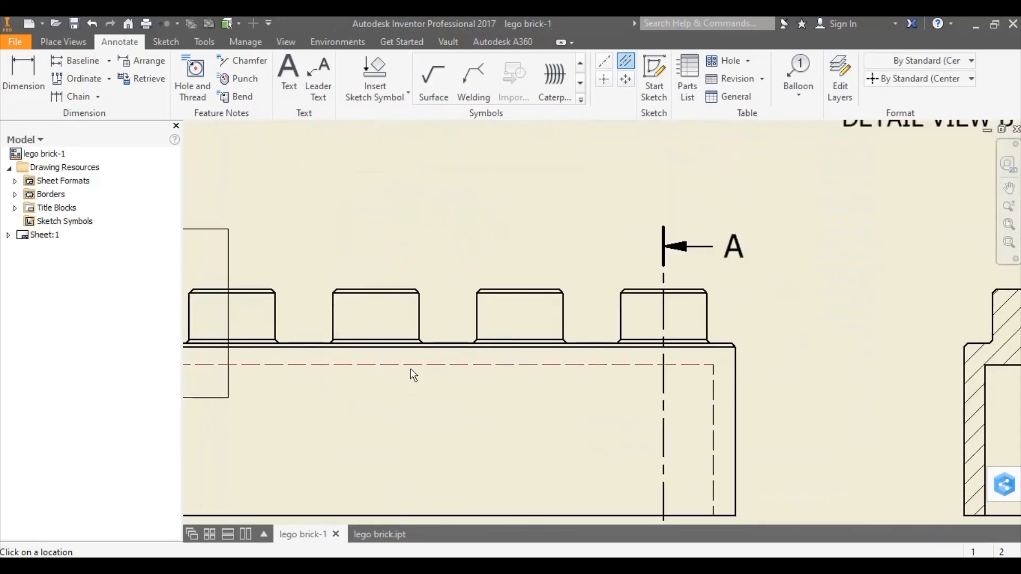
pyautogui.click(419, 319)
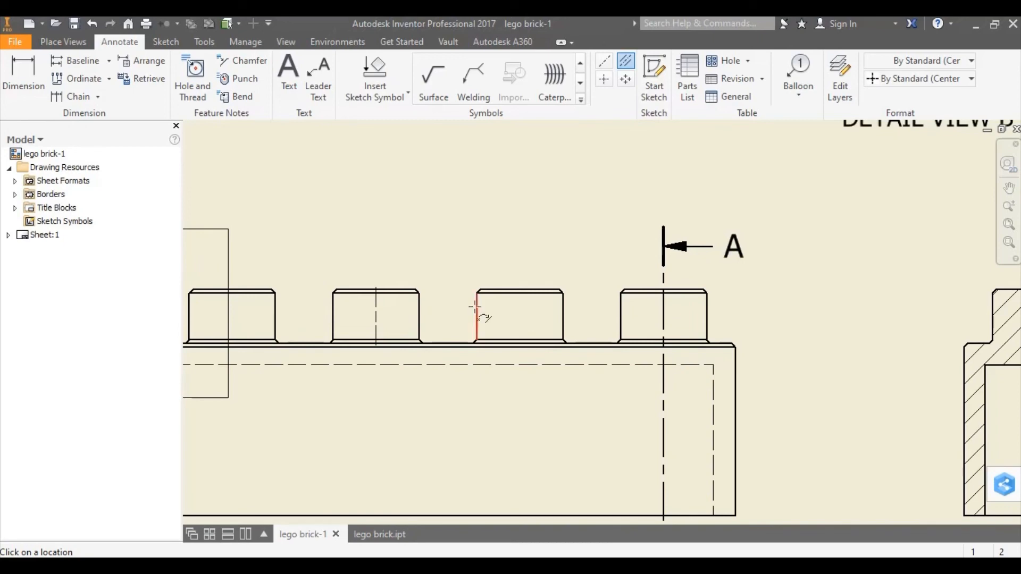
pyautogui.click(477, 315)
pyautogui.click(564, 316)
# Step: Add centre marks to all eight stud circles in the plan view
pyautogui.scroll(-5, 579, 296)
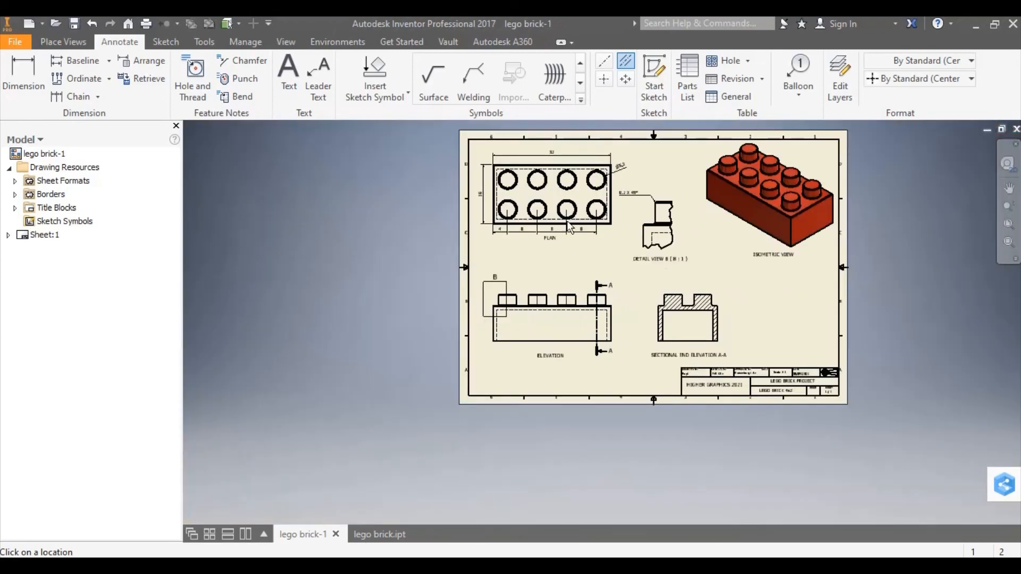
pyautogui.scroll(5, 548, 171)
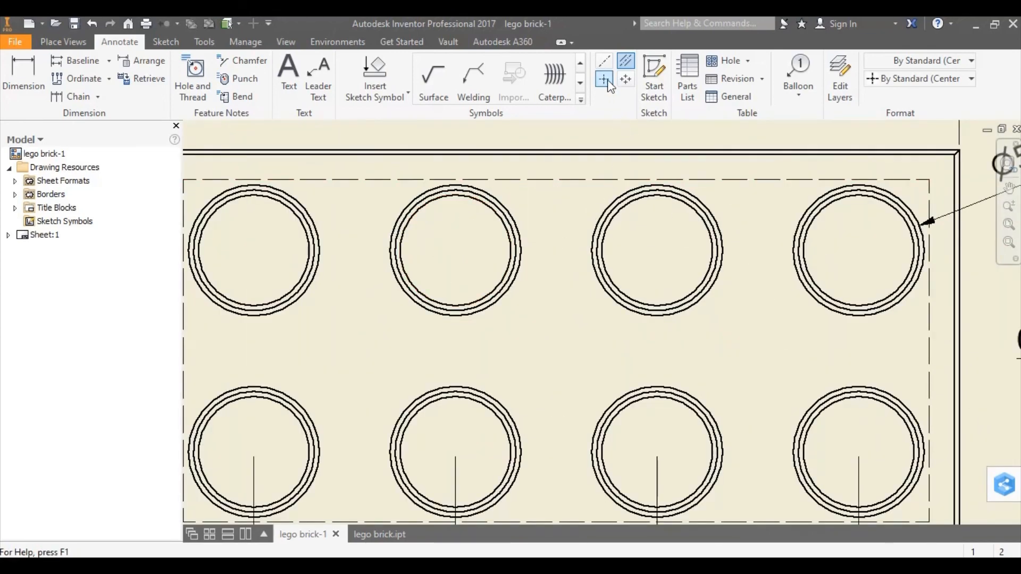
pyautogui.click(608, 83)
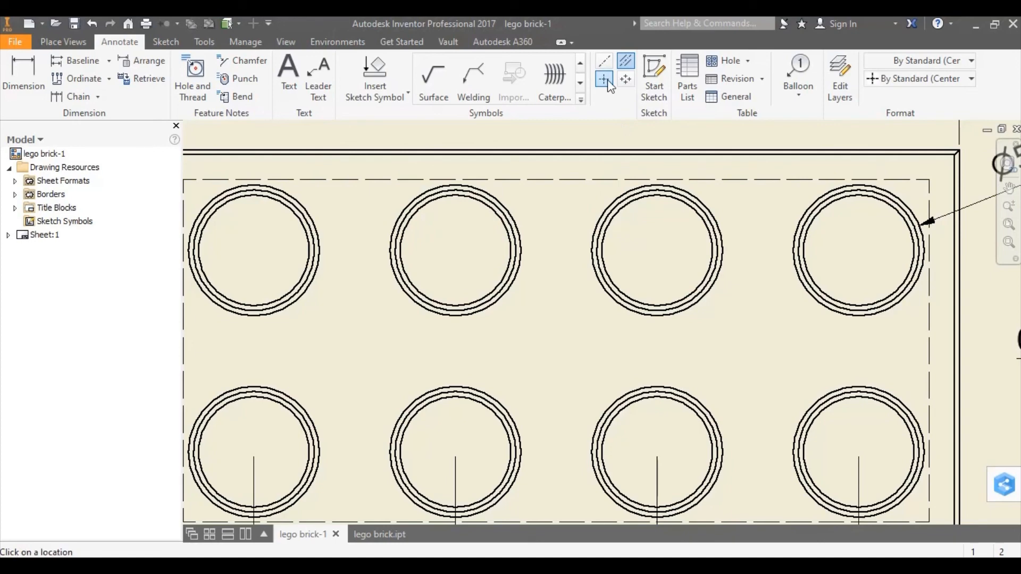
pyautogui.click(488, 192)
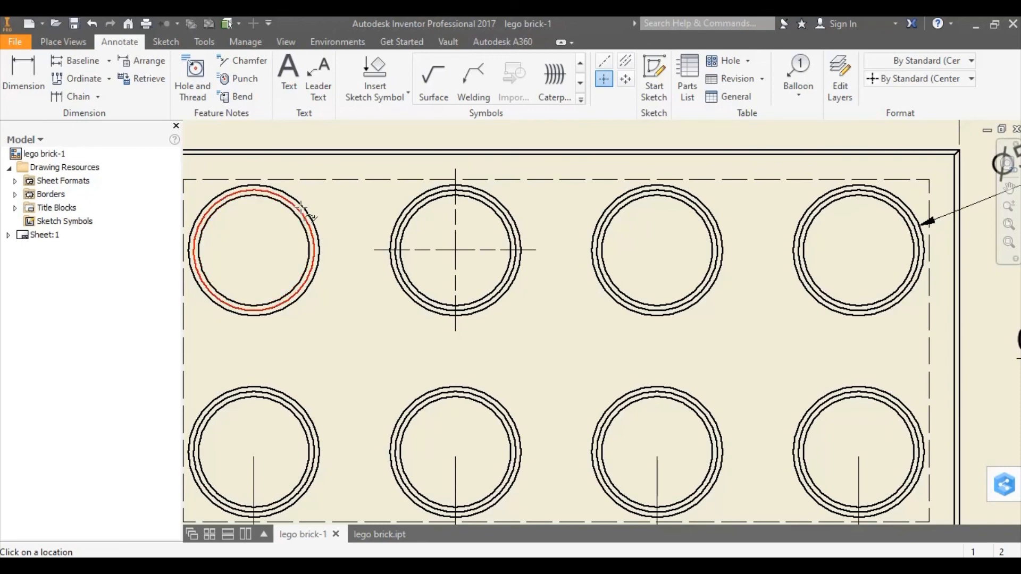
pyautogui.click(301, 205)
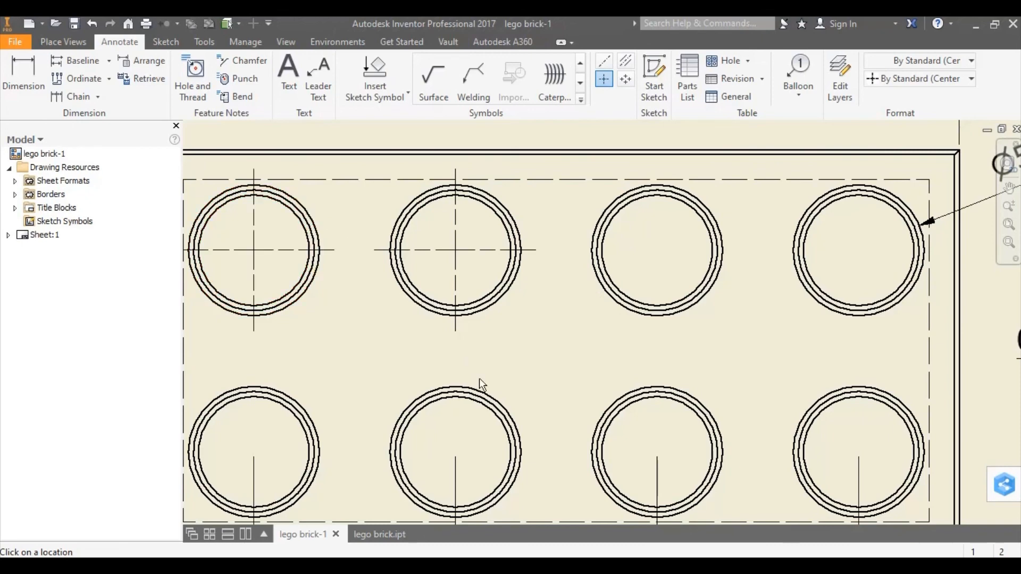
pyautogui.click(306, 412)
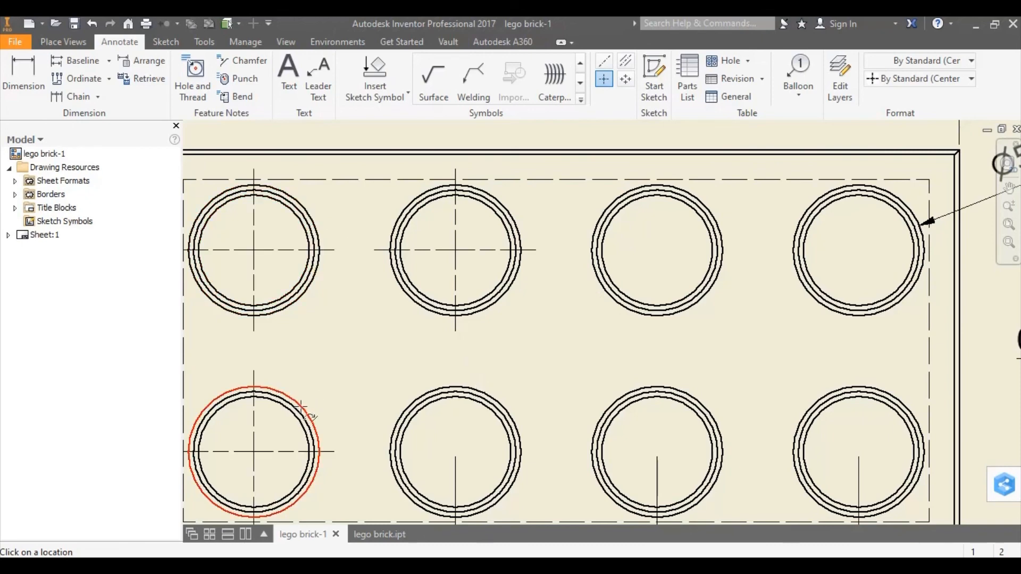
pyautogui.click(466, 394)
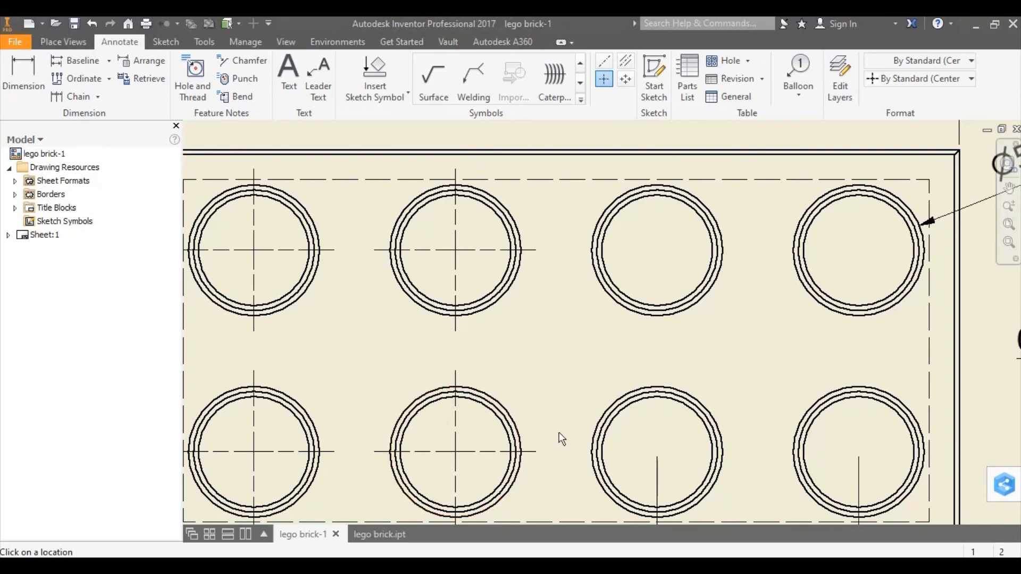
pyautogui.click(667, 385)
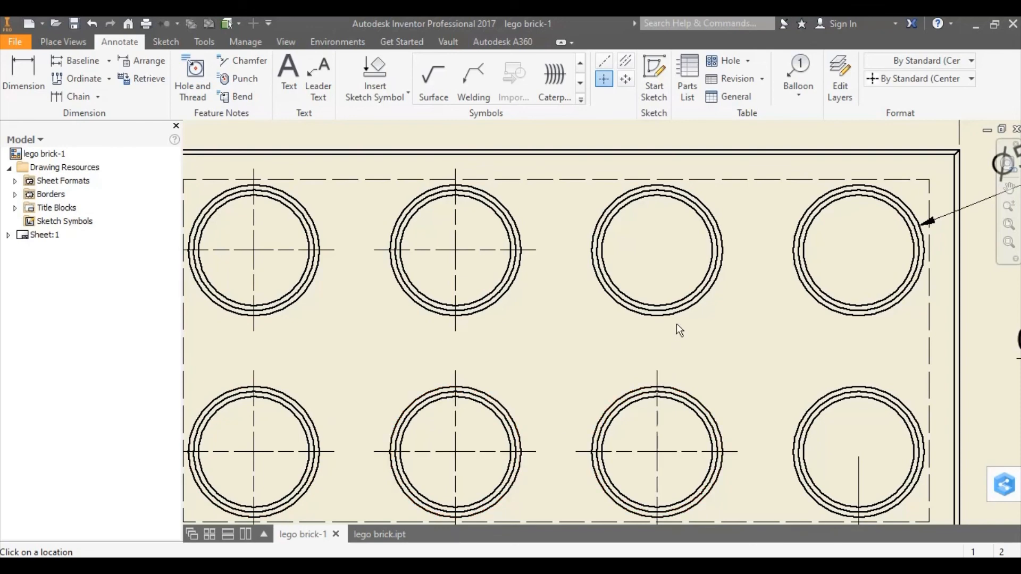
pyautogui.click(681, 319)
pyautogui.click(828, 308)
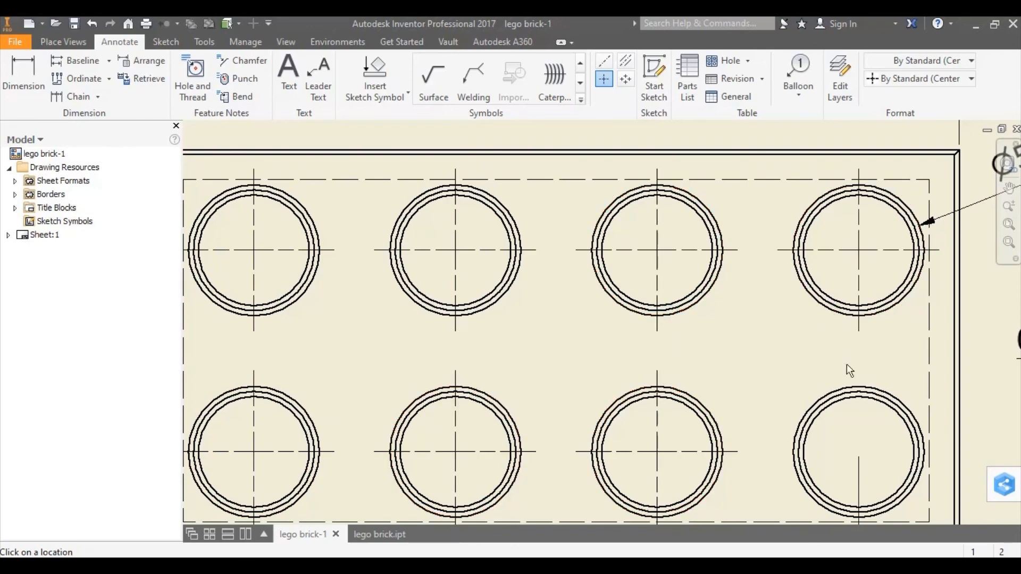
pyautogui.click(857, 385)
pyautogui.scroll(-4, 724, 354)
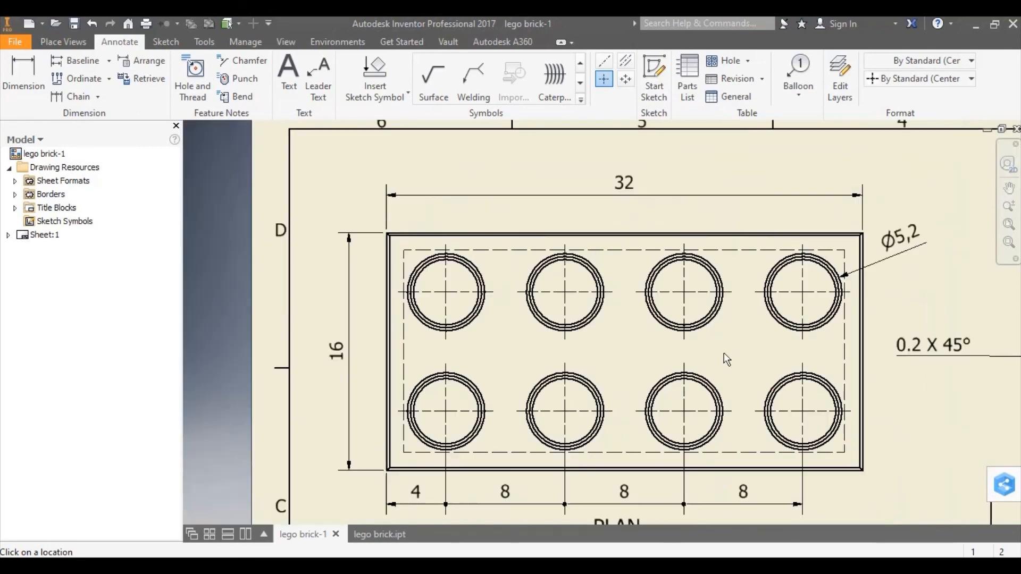
pyautogui.scroll(-4, 721, 350)
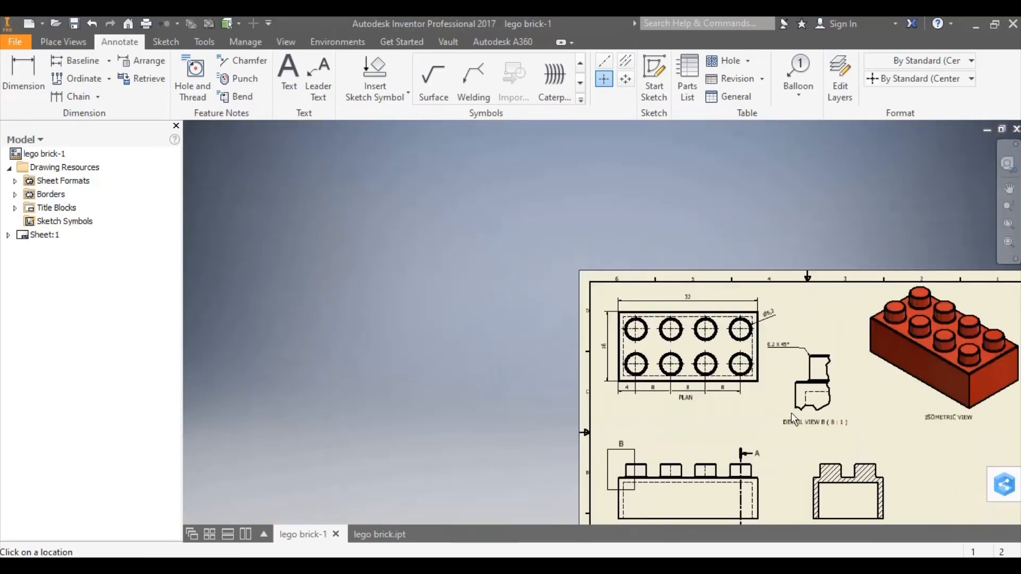
pyautogui.moveTo(775, 409)
pyautogui.mouseDown(button='middle')
pyautogui.moveTo(663, 325)
pyautogui.moveTo(569, 290)
pyautogui.moveTo(560, 303)
pyautogui.mouseUp(button='middle')
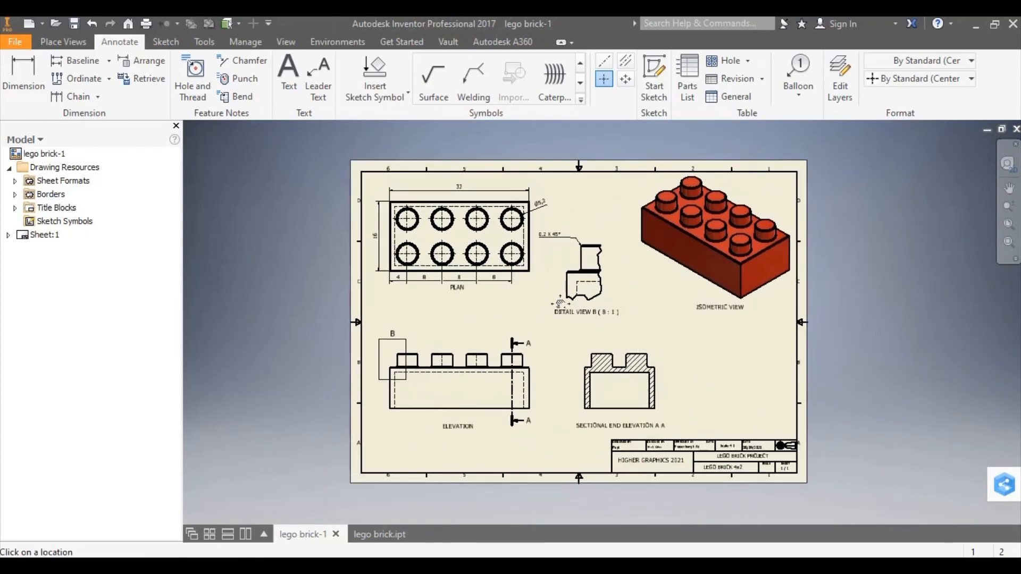
pyautogui.scroll(2, 562, 317)
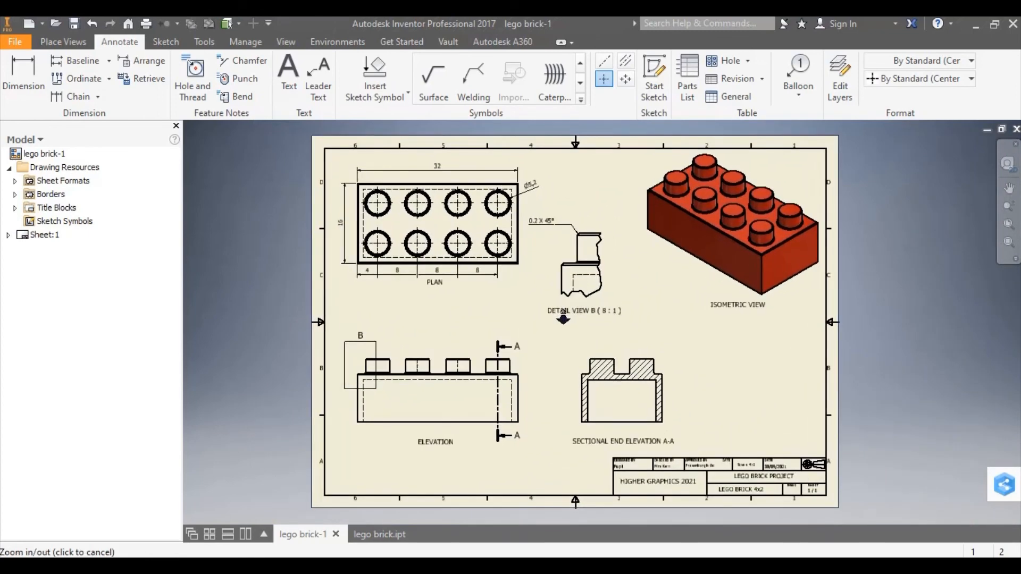